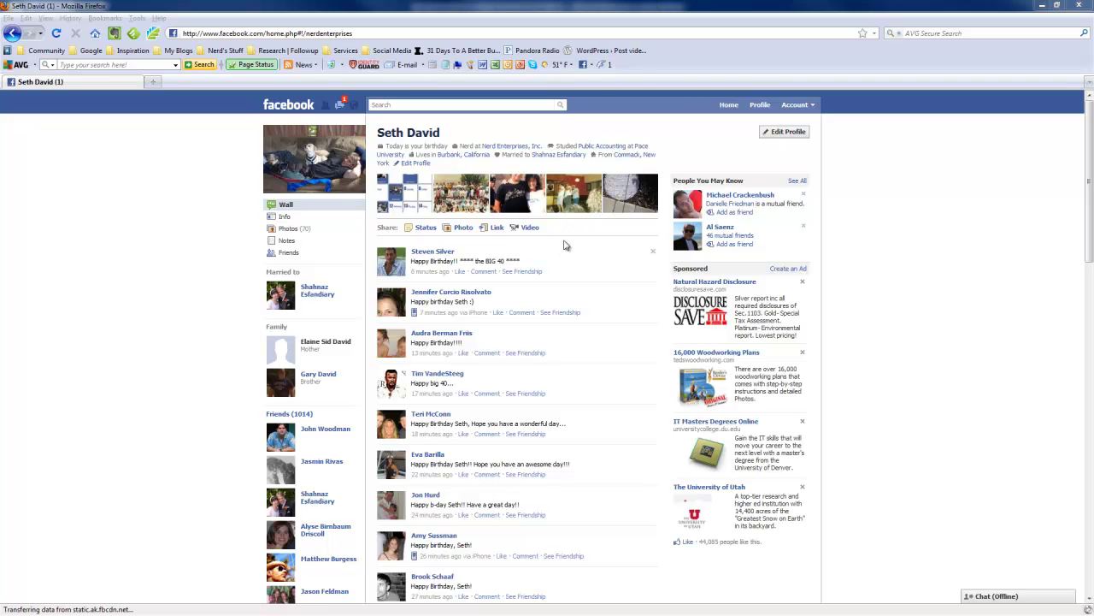
# - Reply to the "the BIG 40" birthday post, thanking the poster by first name and adding "It's been a long time since the days of ENJC!"
pyautogui.click(484, 272)
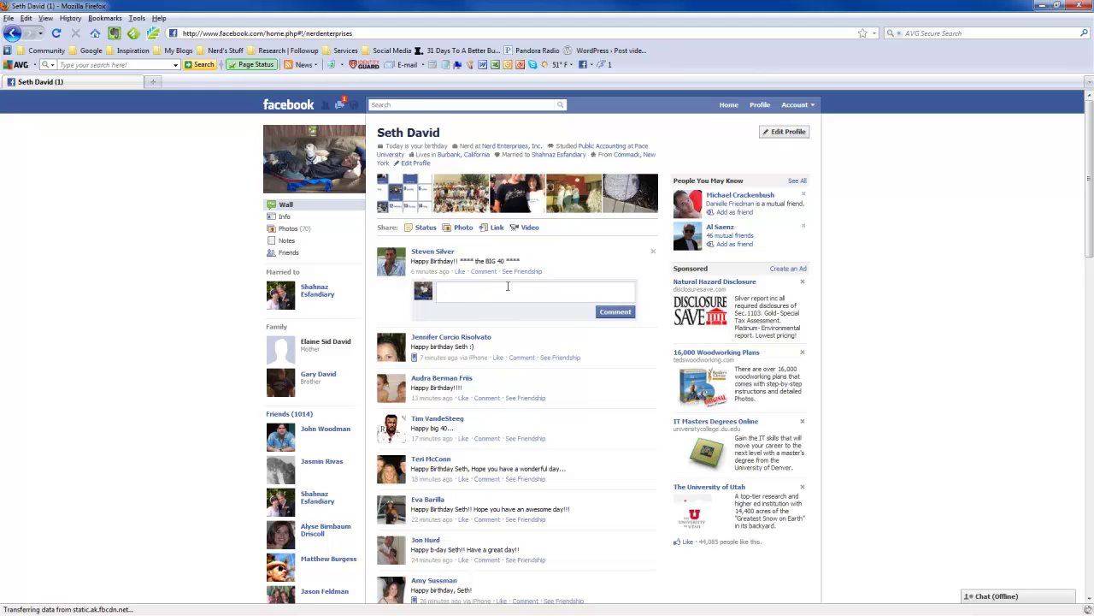
pyautogui.write('Thanks Steven! It')
pyautogui.write("'s been a long time since the days of ENIAC!")
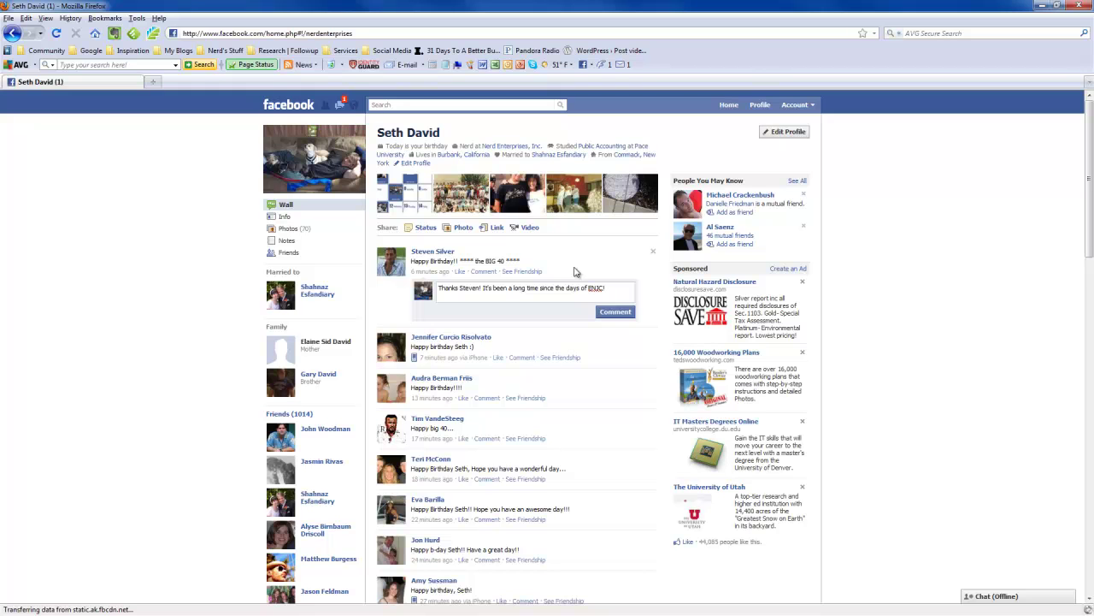
pyautogui.click(618, 313)
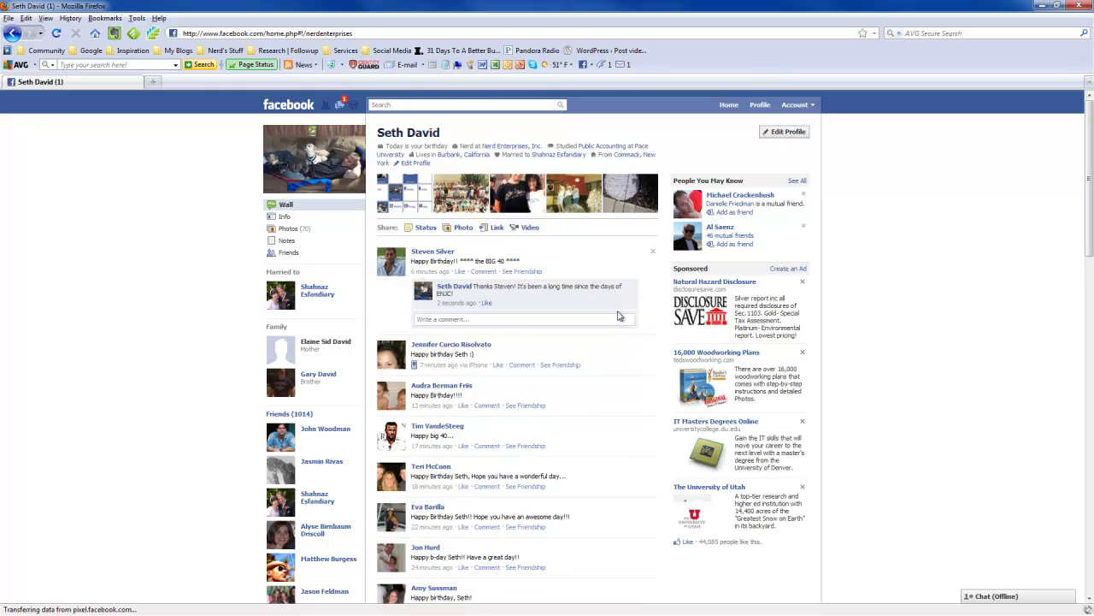
# - Reply to the second wall post with a thank-you by first name and "Hope all is well by you!"
pyautogui.click(521, 365)
pyautogui.write('Thank You Jennifer! Hope all is w')
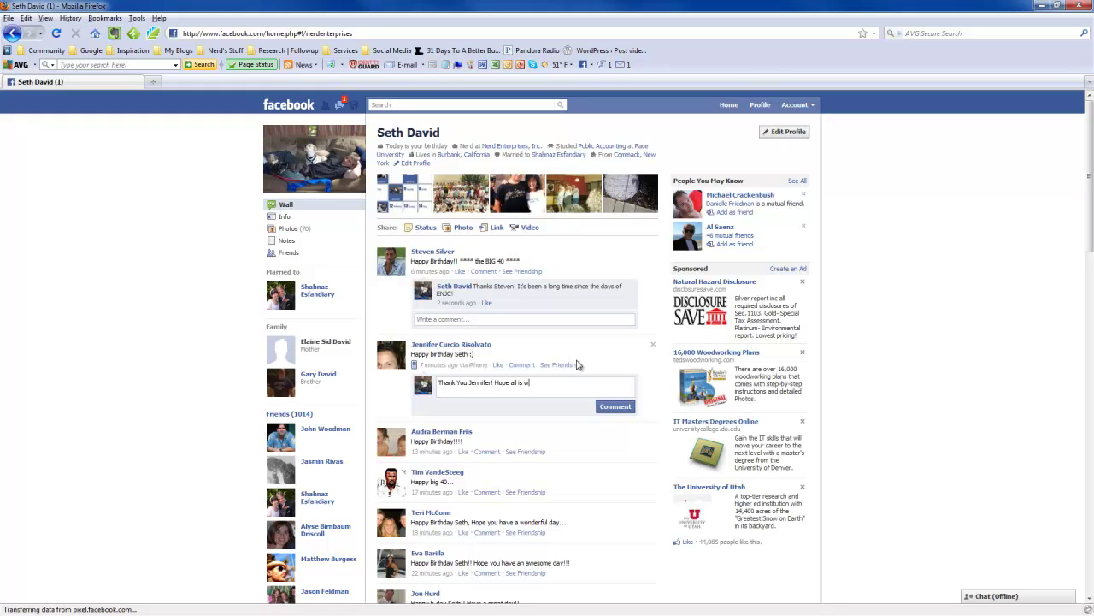
pyautogui.write('ell by you')
pyautogui.click(614, 406)
# - Reply to the "Happy Birthday!!!!" post, thanking the poster by first name and adding "I appreciate your friendship"
pyautogui.scroll(-3, 612, 408)
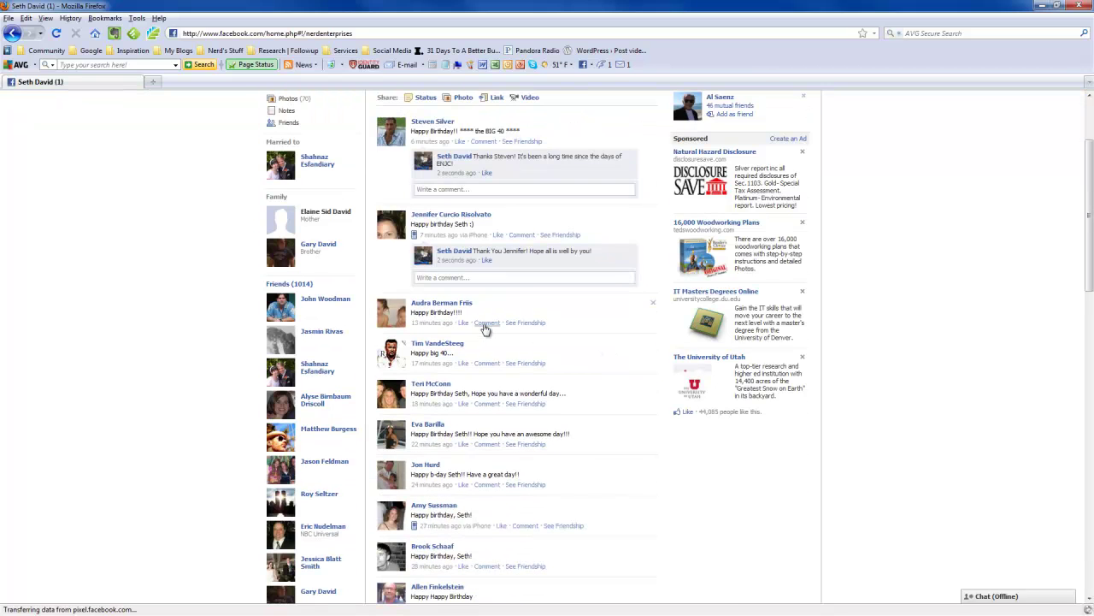
pyautogui.click(486, 323)
pyautogui.write('T')
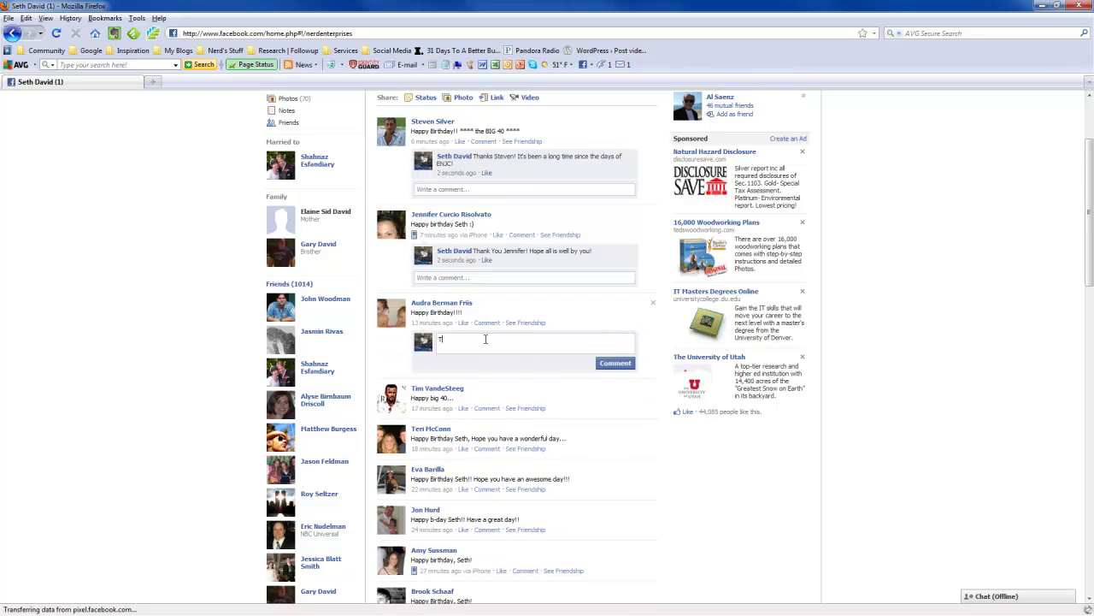
pyautogui.write('hanks Audra')
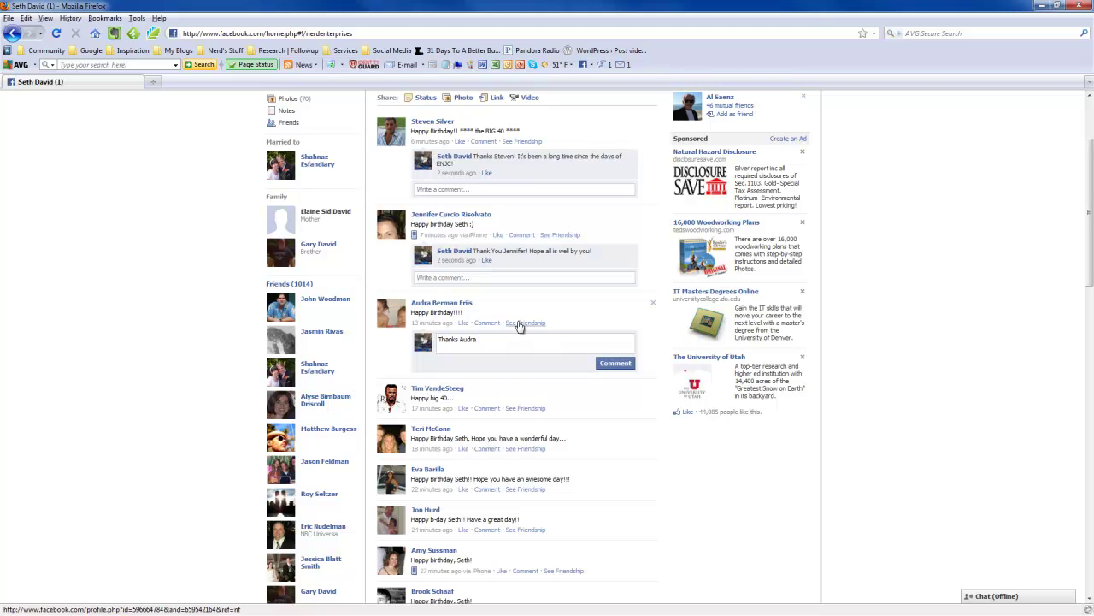
pyautogui.write('I appreciate your freiedn')
pyautogui.press('BackSpace')
pyautogui.write('ndship')
pyautogui.click(622, 364)
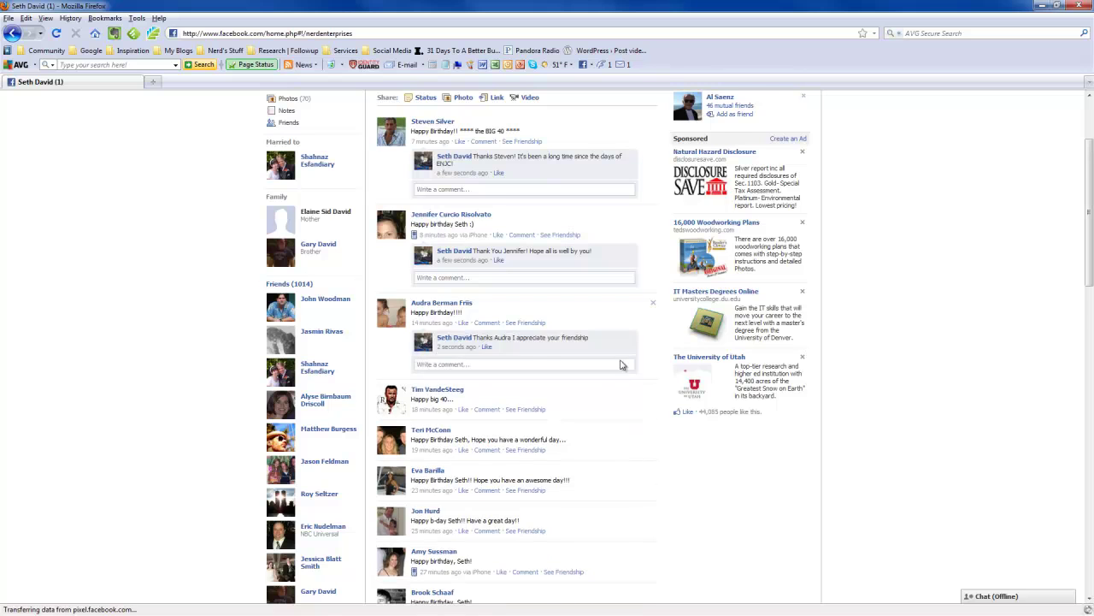
# - Reply to the "Happy big 40..." post with thanks and "Great to work with you the past few years!! MyRun will be a huge hit really soon!"
pyautogui.scroll(-2, 478, 338)
pyautogui.click(484, 323)
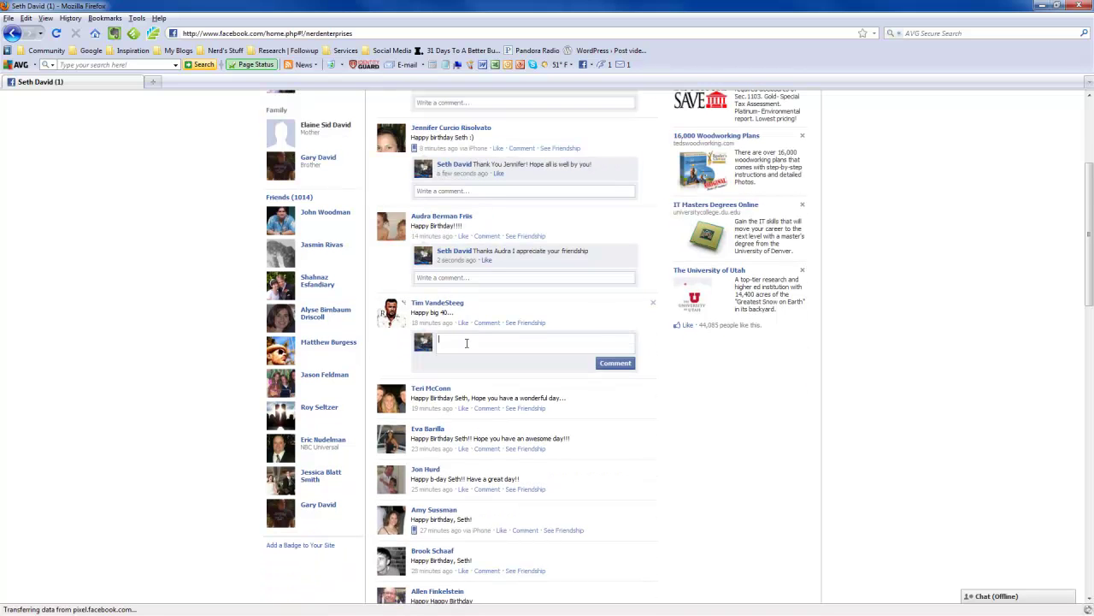
pyautogui.scroll(-1, 518, 376)
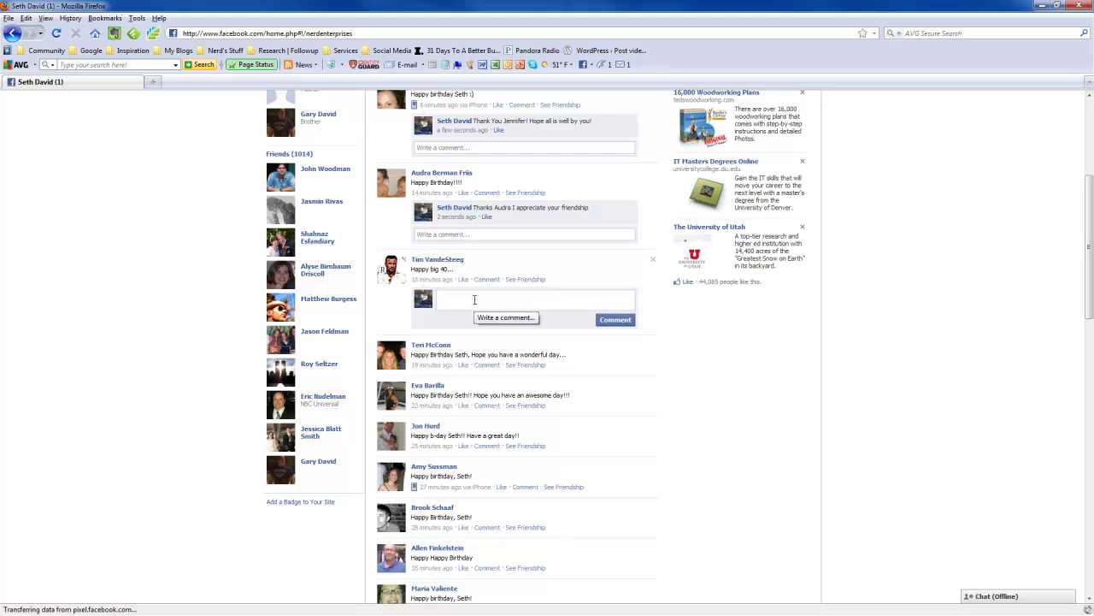
pyautogui.write('Thanks Tim! Great to work ')
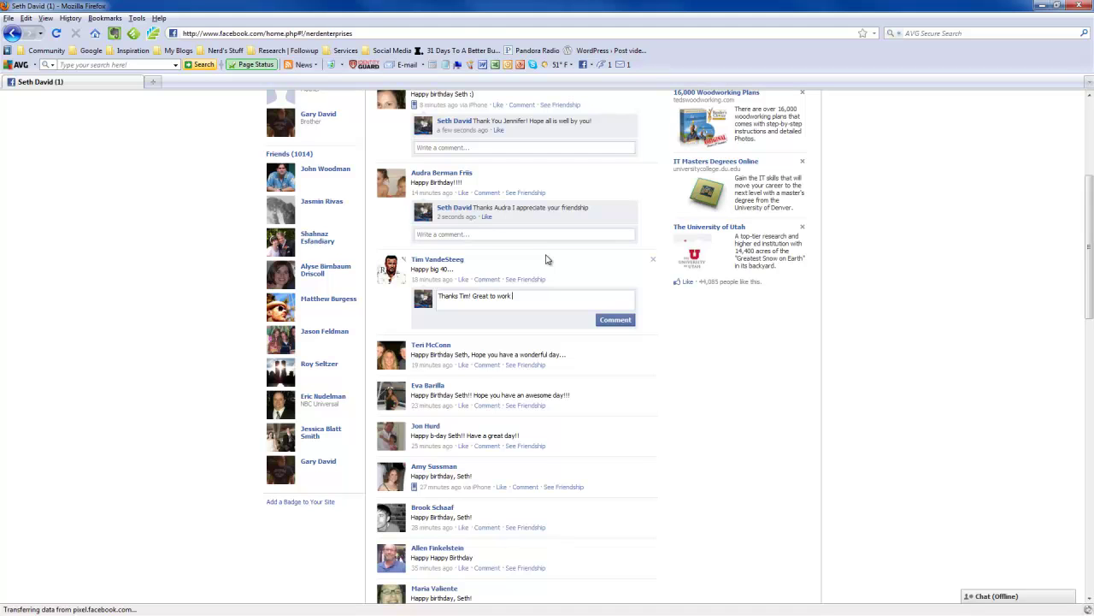
pyautogui.write('with you the past few years.')
pyautogui.press('BackSpace')
pyautogui.write('!! MyRun will be a huge hit really soon!')
pyautogui.click(608, 322)
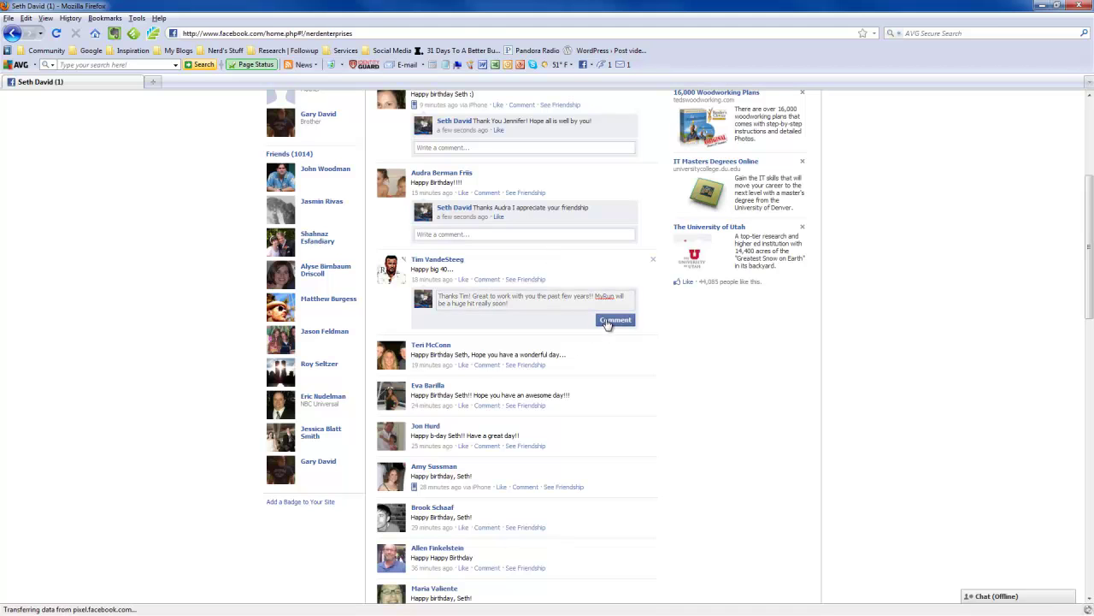
# - Start a reply to the "Hope you have a wonderful day..." post, thanking the poster by first name with "Nice to have met you recently."
pyautogui.scroll(-2, 439, 281)
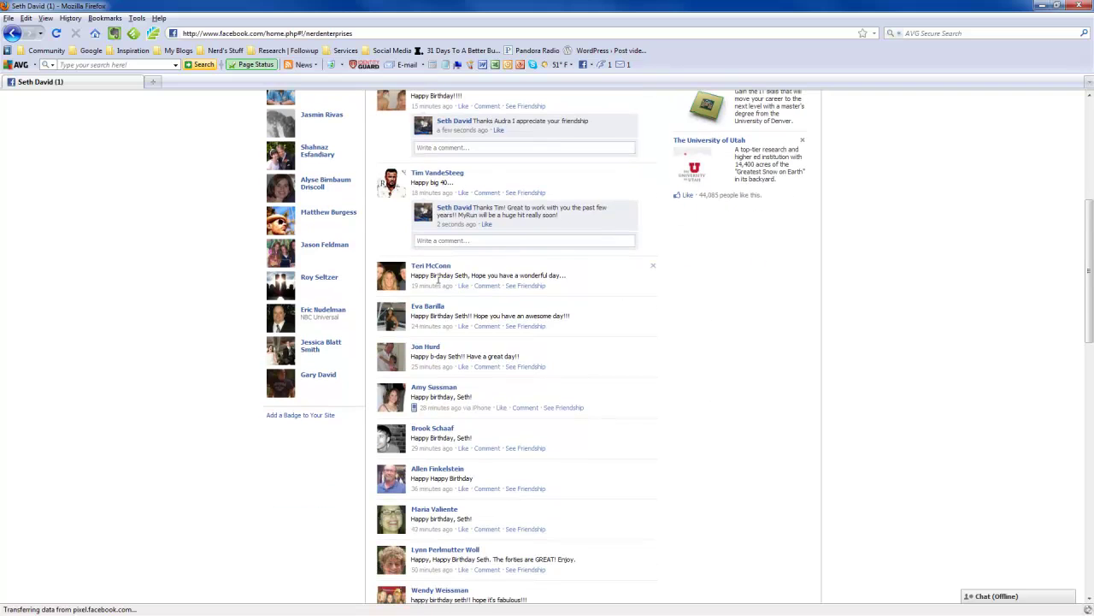
pyautogui.click(487, 287)
pyautogui.write('Thanks ')
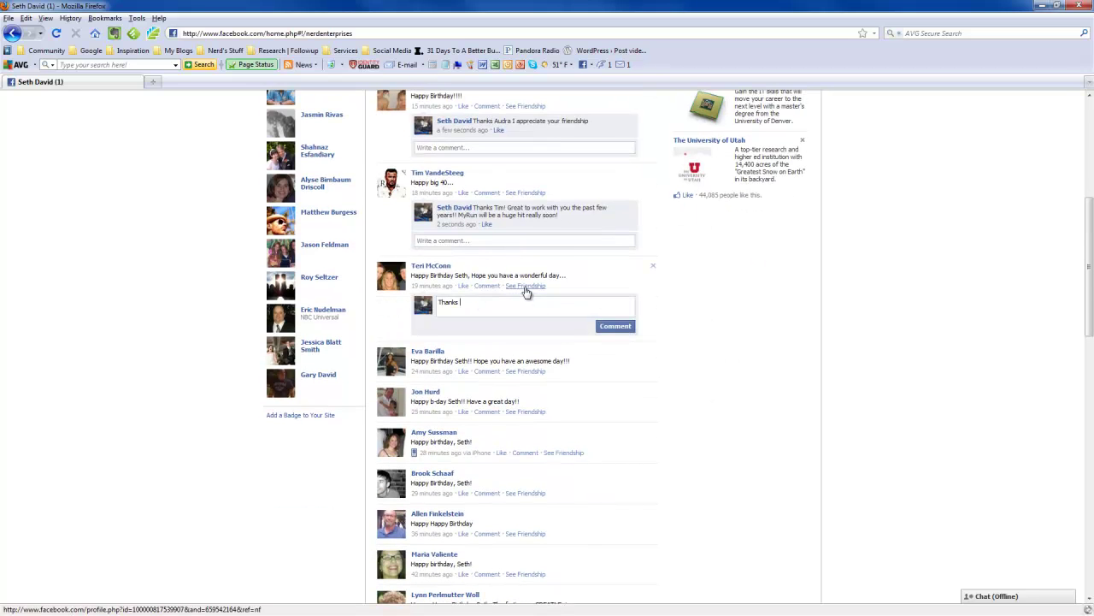
pyautogui.write('Teri! Nice to have met you recently.')
pyautogui.rightClick(526, 304)
pyautogui.click(560, 318)
pyautogui.click(572, 305)
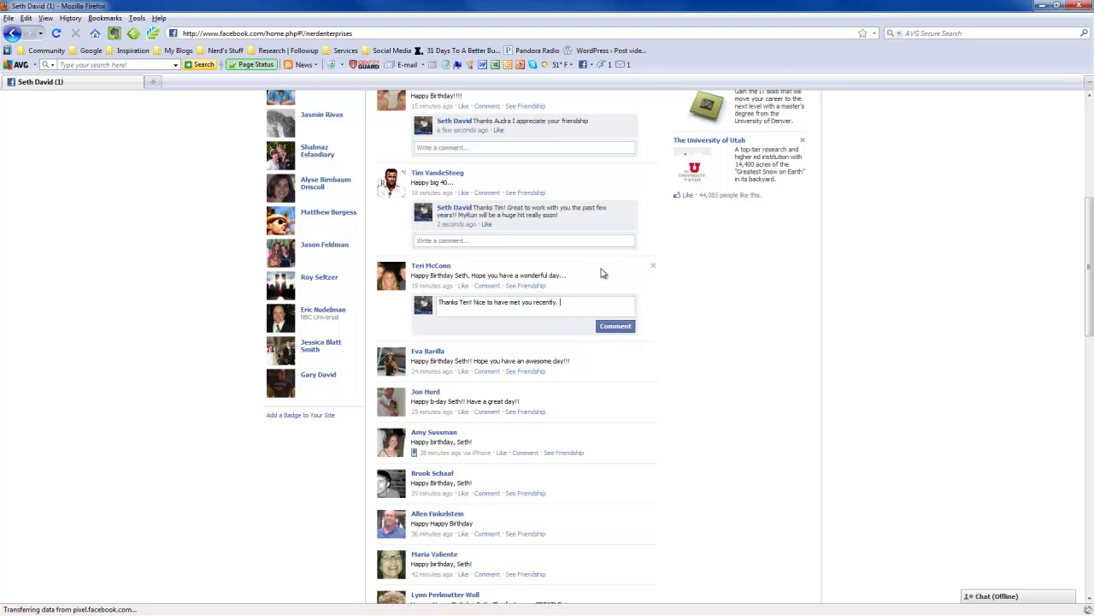
# - Add "You missed out on most of the first 40 years of my life, but you'll be here for next 40 at least!" and post the reply
pyautogui.write('You missed out on most of the first 40 years of my ')
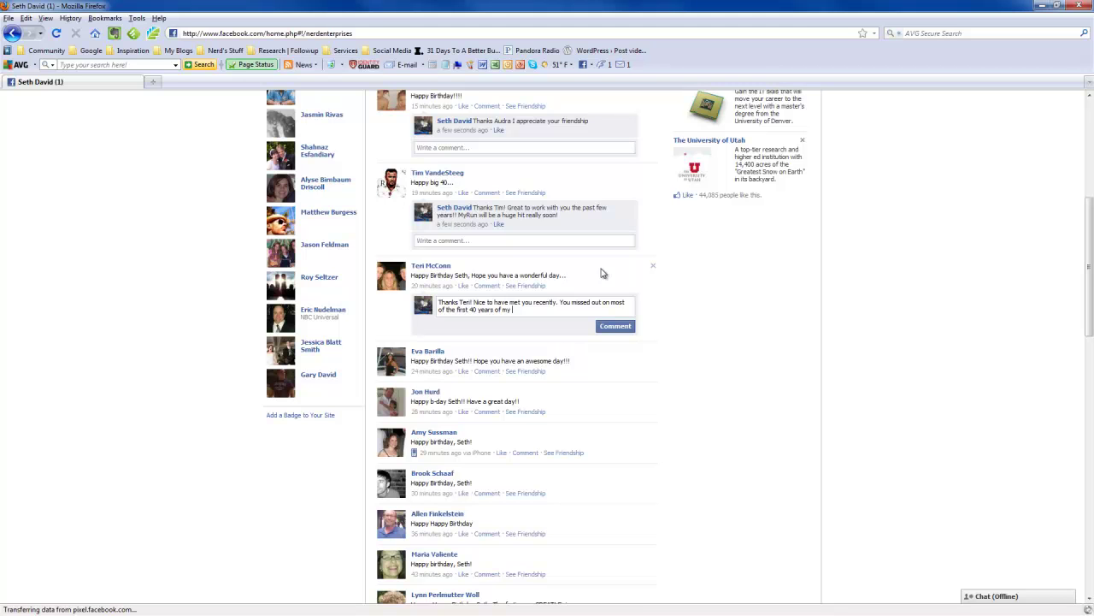
pyautogui.write("life, but you'll be here for next 40 at least!")
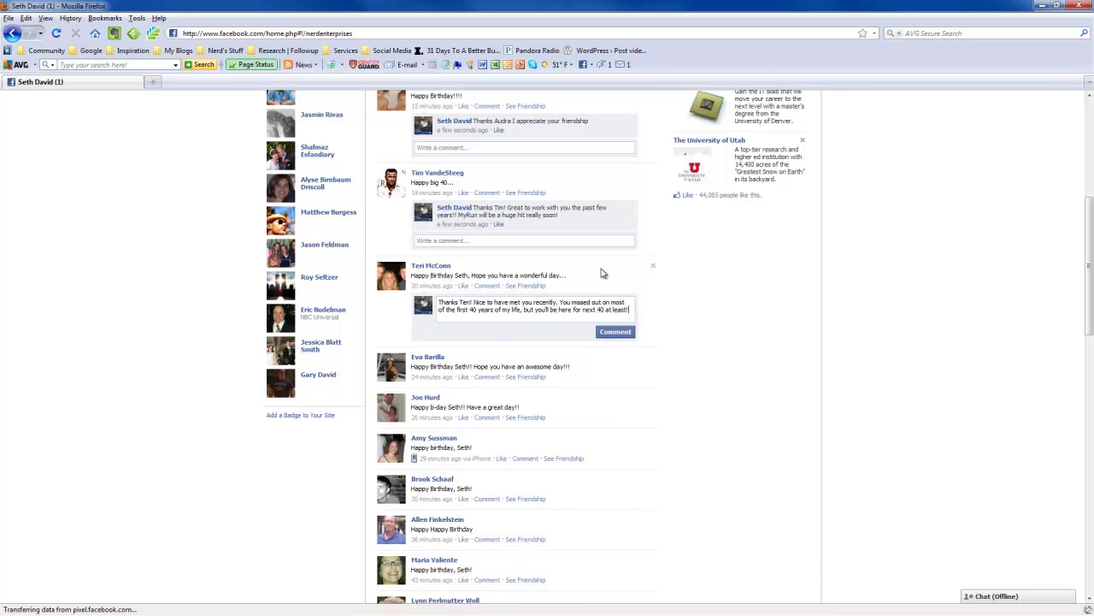
pyautogui.click(623, 336)
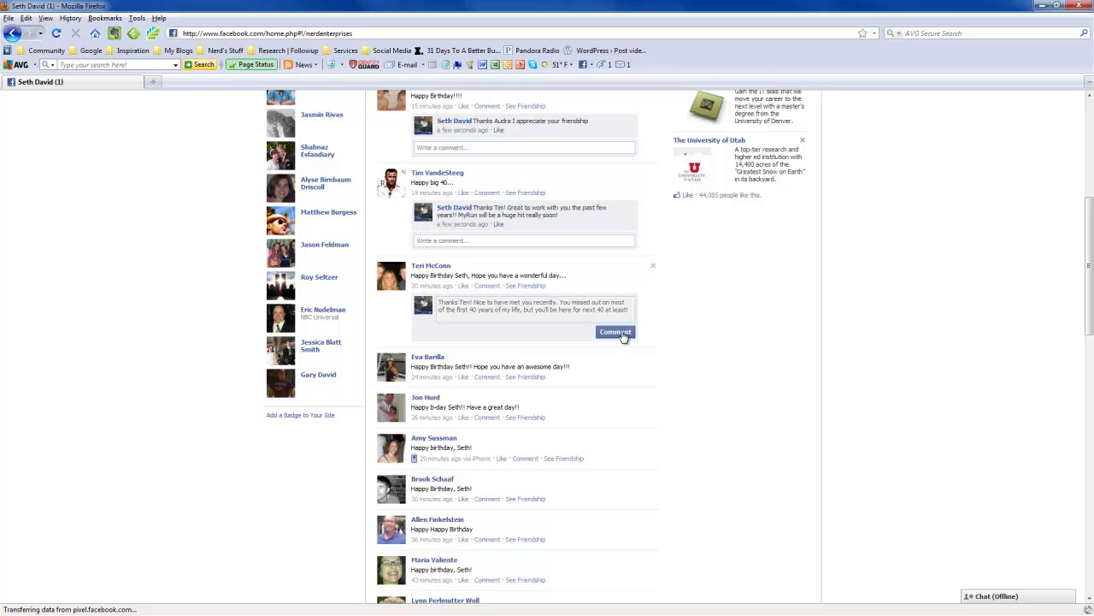
# - Reply to the "awesome day" post with thanks and "Long way since High School! Wonder what people would have said if we had Facebook back then :)"
pyautogui.scroll(-3, 629, 336)
pyautogui.click(487, 257)
pyautogui.write('Thanks Eva!')
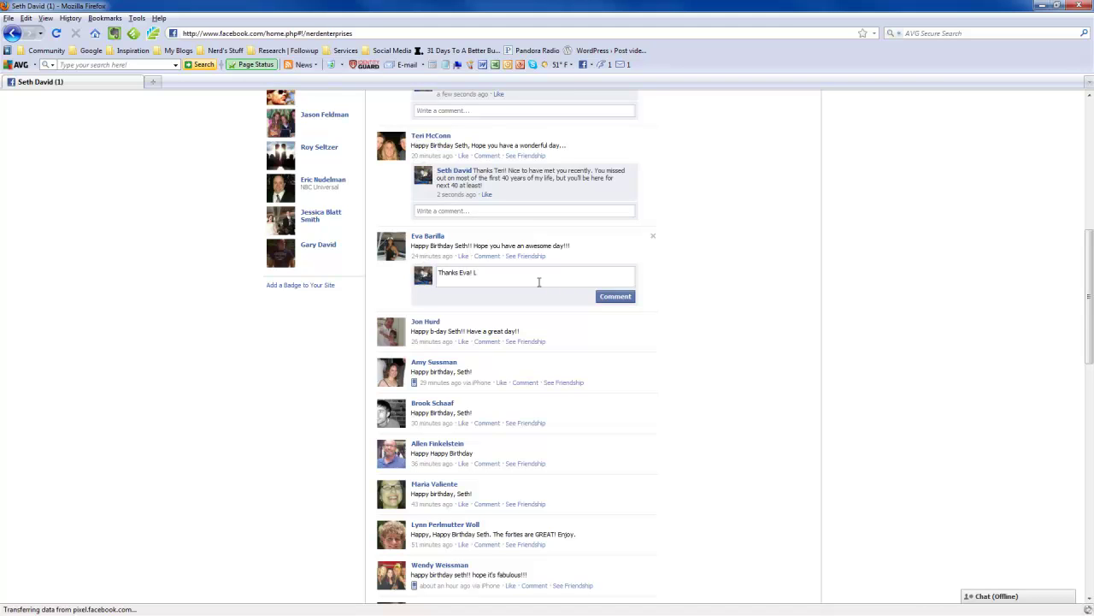
pyautogui.write(' Long way since High School!! Wonder what people would have said if we had Facebook back then ')
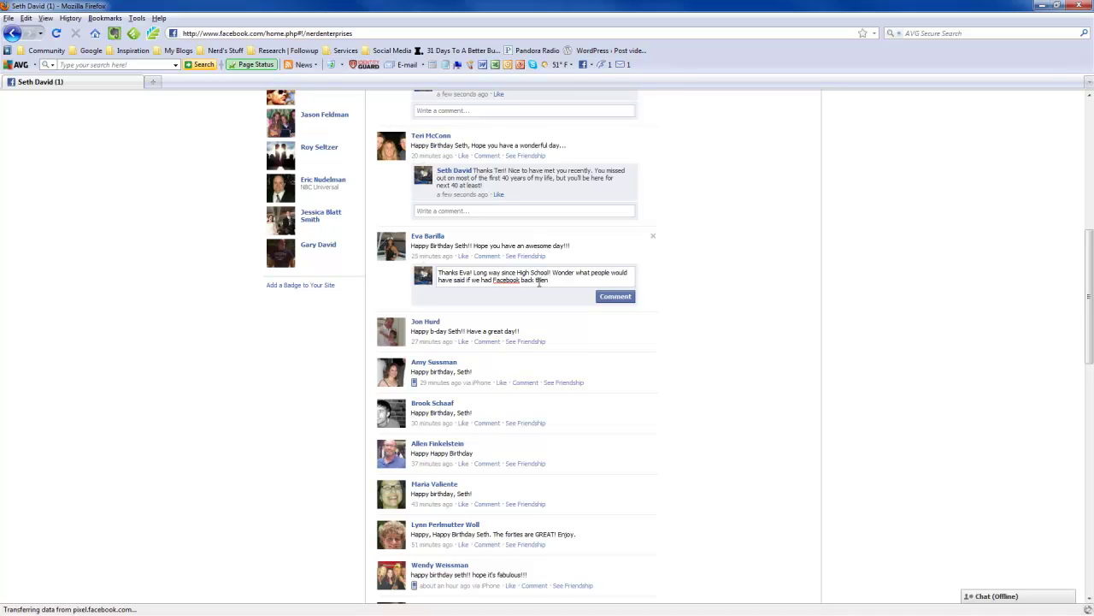
pyautogui.write(':)')
pyautogui.click(622, 299)
# - Reply to the "b-day" post with thanks and "One of these days we'll get together and talk on the phone and catch up on some business ideas!"
pyautogui.scroll(-2, 621, 299)
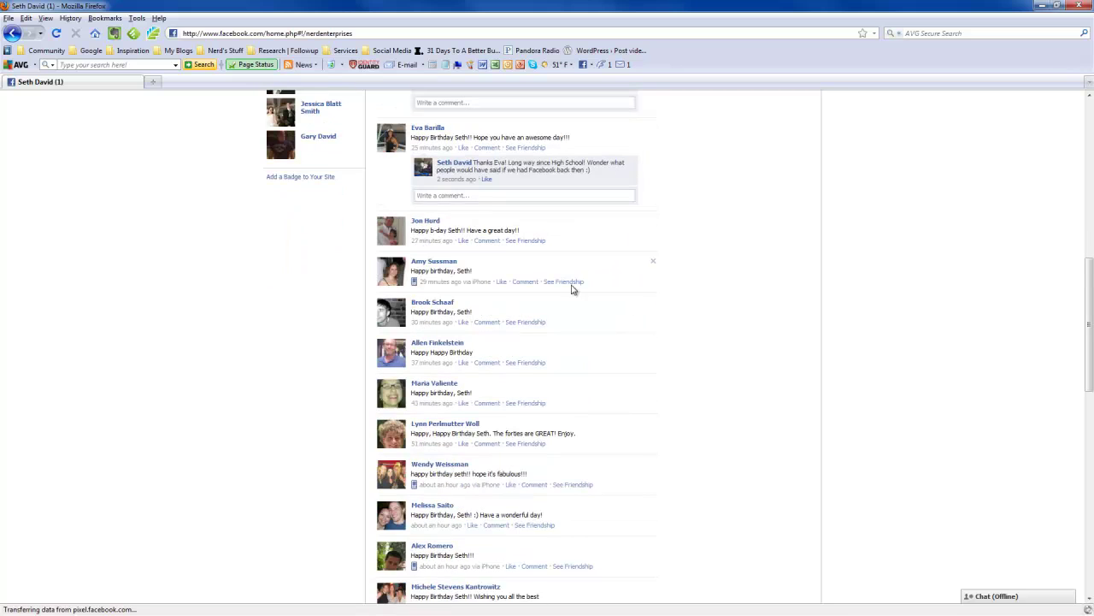
pyautogui.click(486, 241)
pyautogui.write('T')
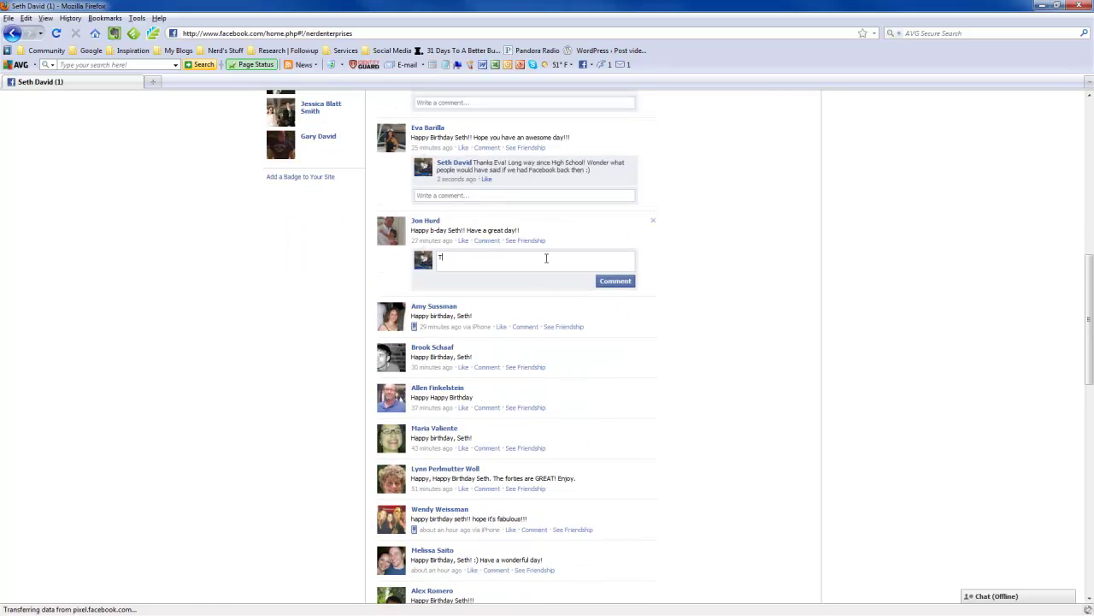
pyautogui.write('hanks Jon!')
pyautogui.write(' One of the')
pyautogui.write('se days we')
pyautogui.write("'ll get together and")
pyautogui.write(' talk')
pyautogui.write(' on the')
pyautogui.write('phone')
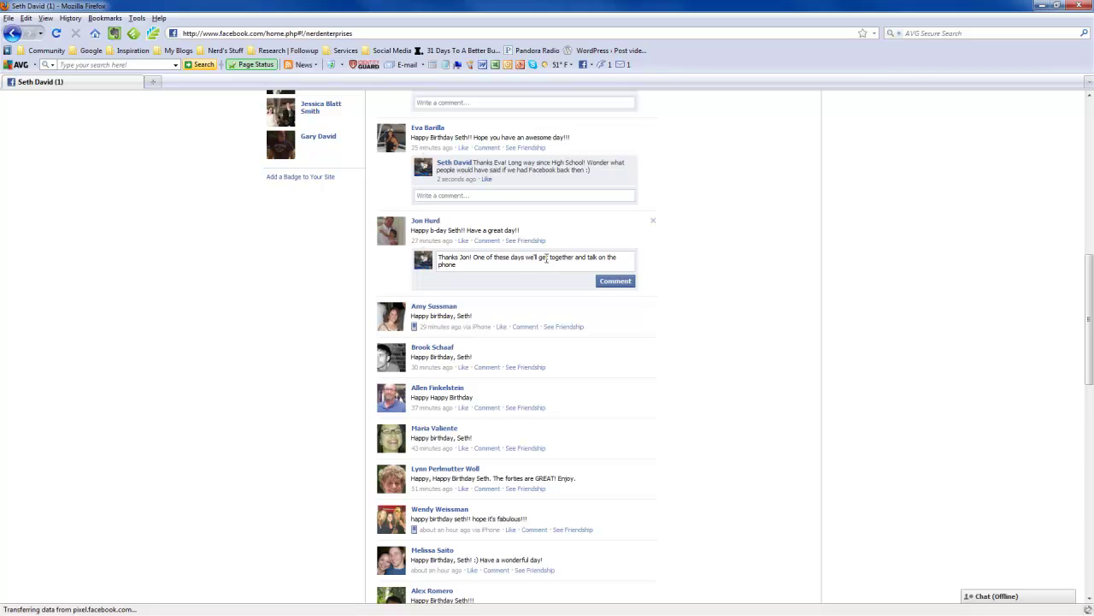
pyautogui.write(' and catch')
pyautogui.write('up on some business ideas!')
pyautogui.click(609, 282)
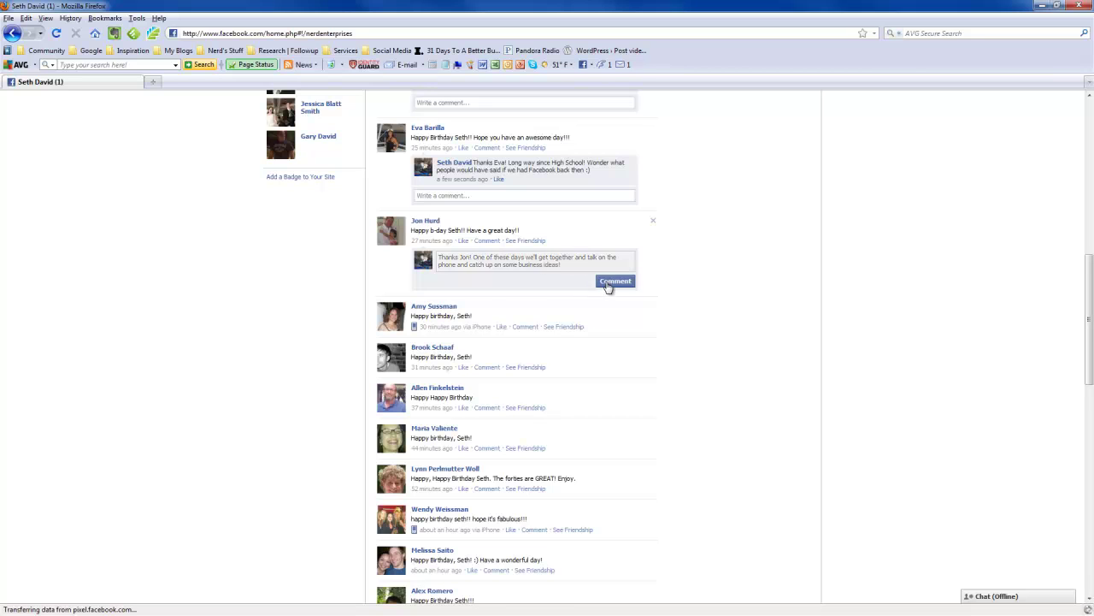
# - Reply to the iPhone post below the "b-day" one, thanking the poster by first name and adding "Happy Birthday right back atcha!"
pyautogui.click(519, 335)
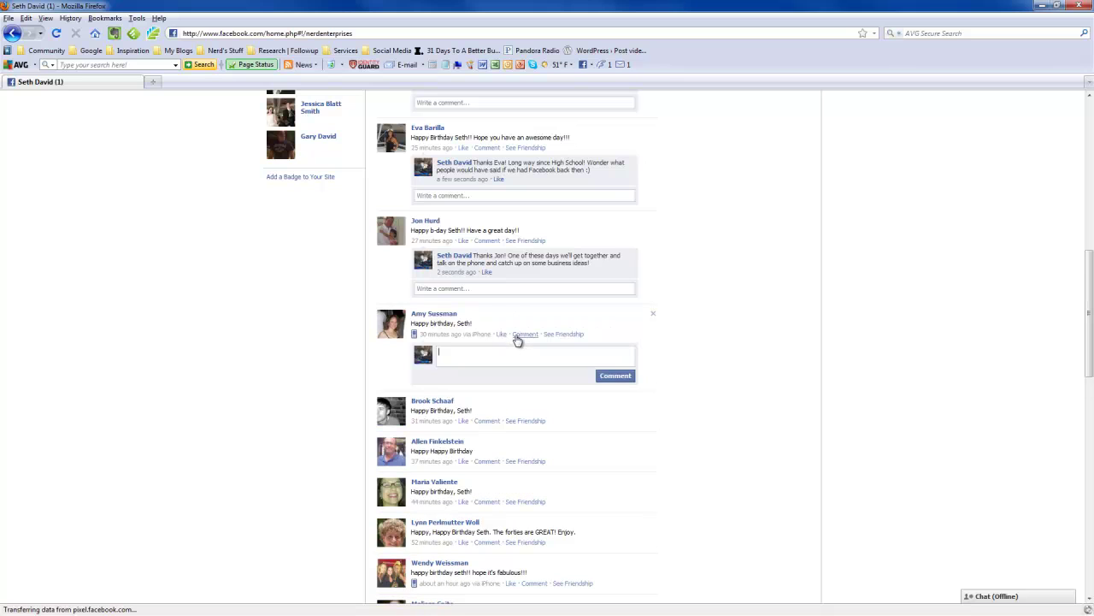
pyautogui.write('Thanks Amy ')
pyautogui.write('Happy Birthday right back actcha!')
pyautogui.click(619, 379)
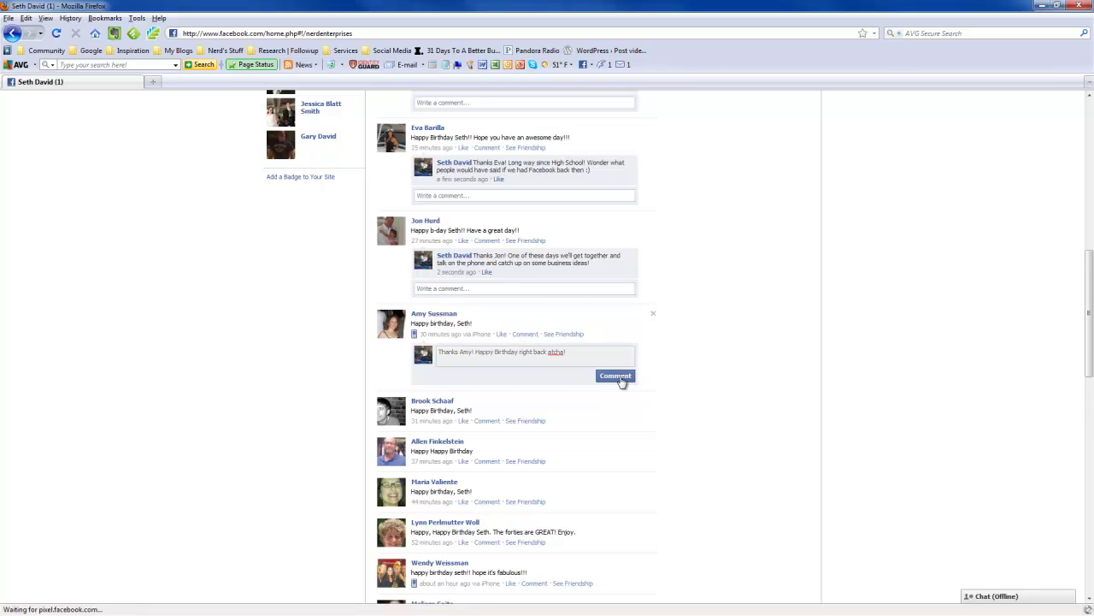
# - Reply to the birthday post above "Happy Happy Birthday" with thanks by first name and "We'll see great things this year for Schaaf-PC I'm sure!"
pyautogui.scroll(-5, 620, 383)
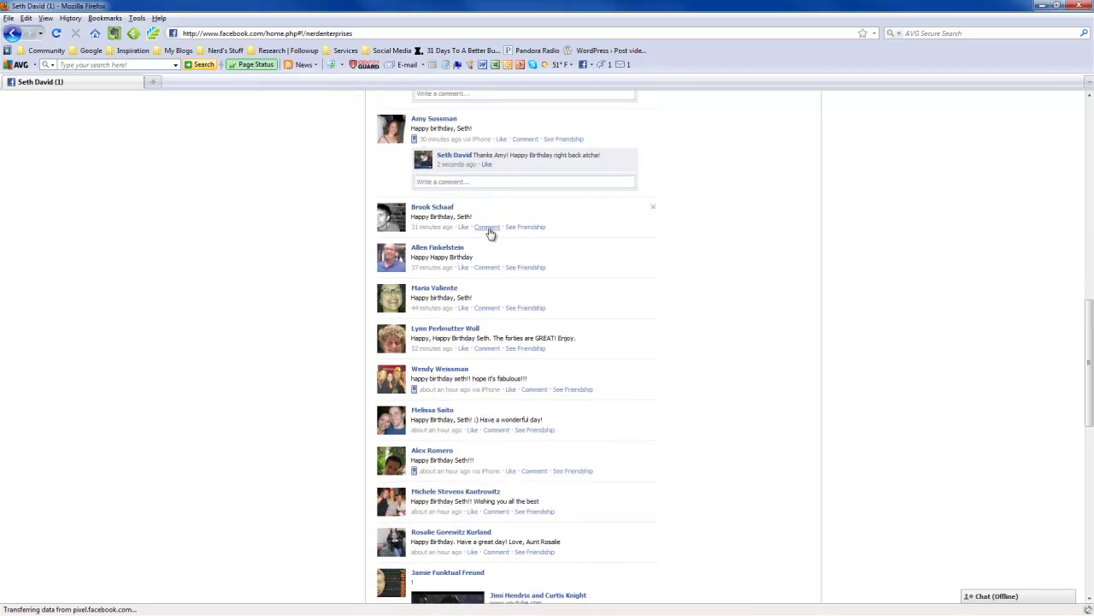
pyautogui.click(486, 227)
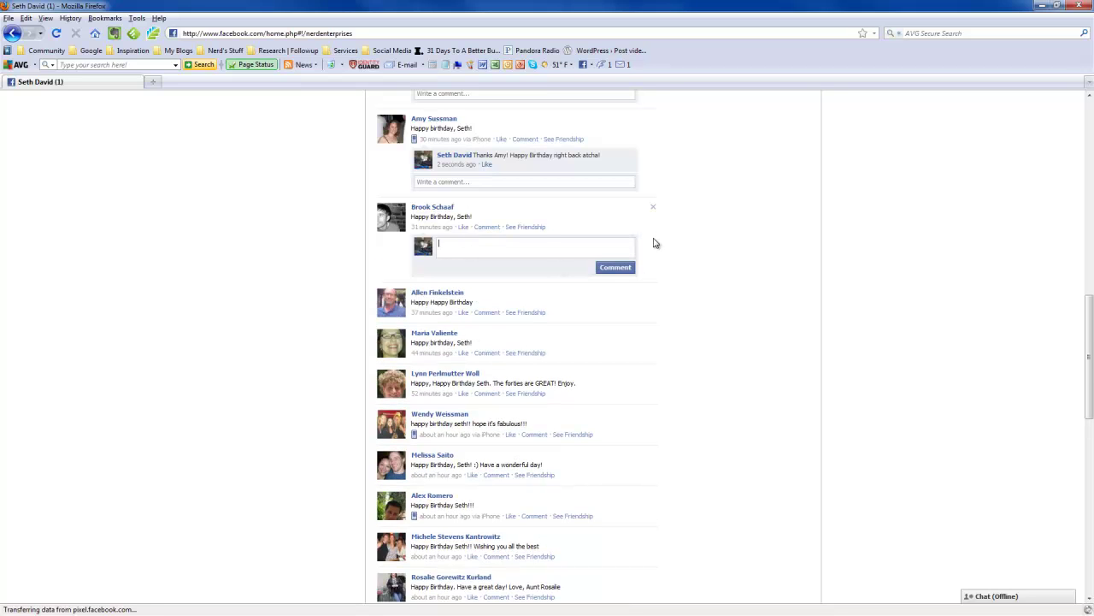
pyautogui.write("Thanks Brook! We'll see great things this year for Schaaf-PC I'm sure!")
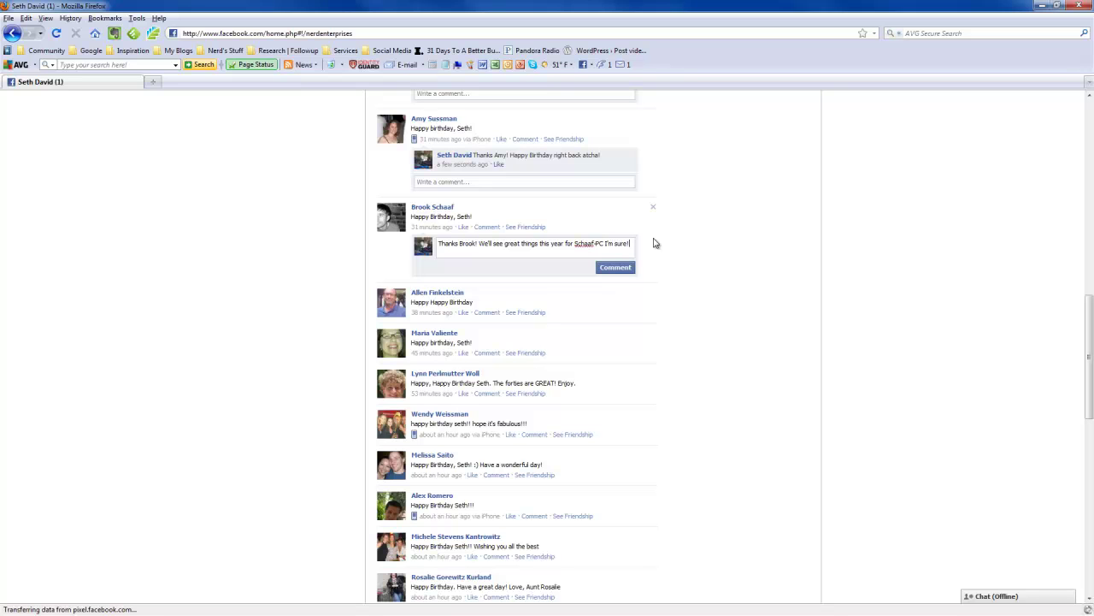
pyautogui.click(616, 269)
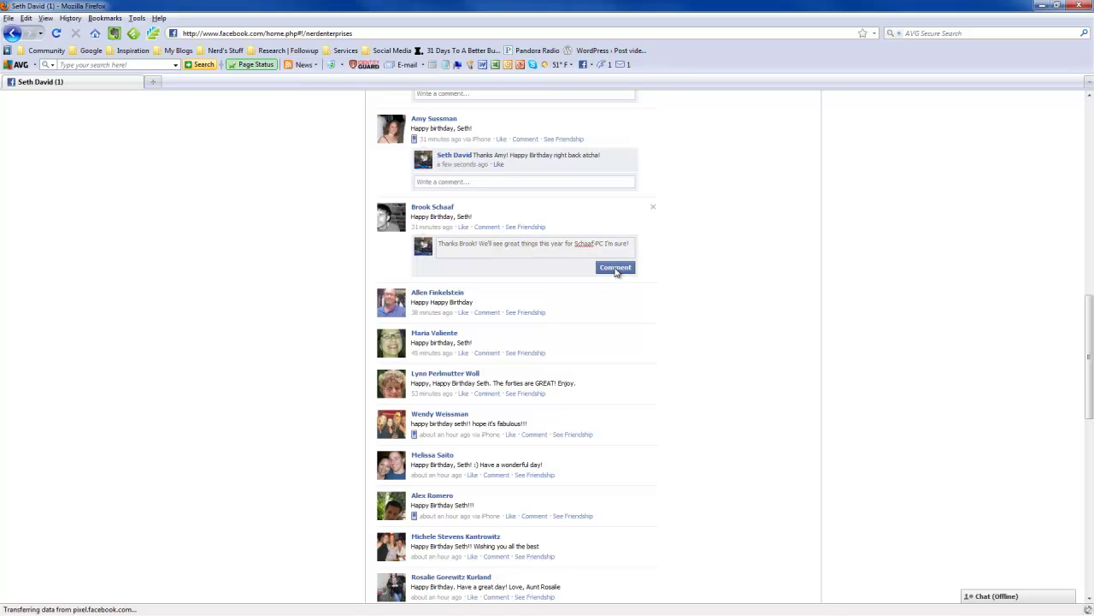
# - Reply to the "Happy Happy Birthday" post, thanking the poster by first name and adding "Hope Phoenix is treating you well!"
pyautogui.scroll(-1, 676, 252)
pyautogui.click(488, 254)
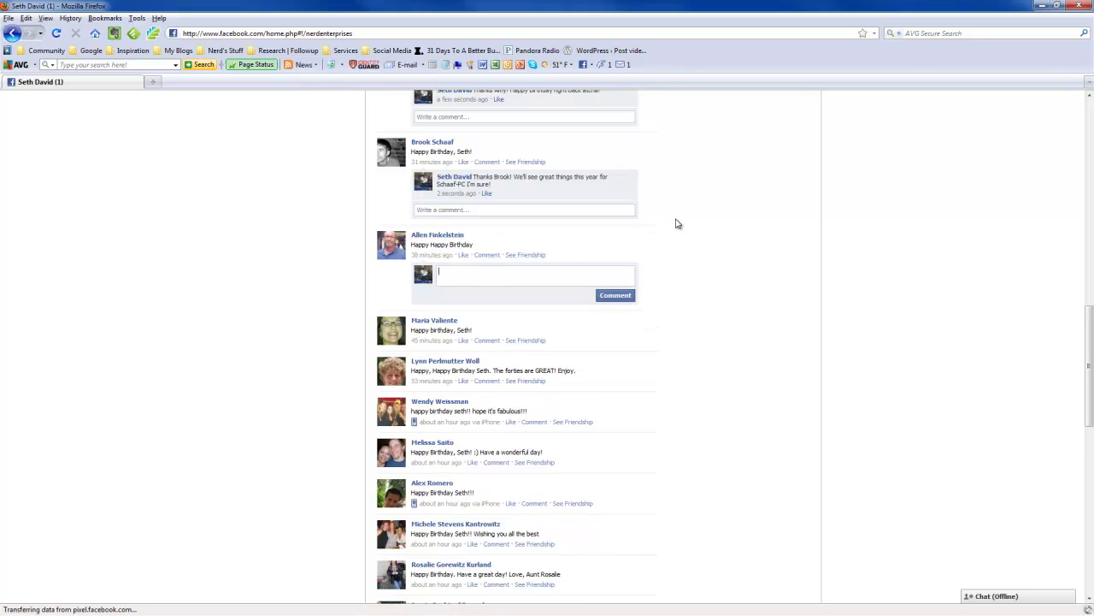
pyautogui.write('Thanks Ala')
pyautogui.write('Hope Phoenix is treating you well!')
pyautogui.click(617, 296)
# - Reply to the post below "Happy Happy Birthday" with thanks by first name and "It's a long time since Pace U! Do you miss it?"
pyautogui.scroll(-3, 622, 301)
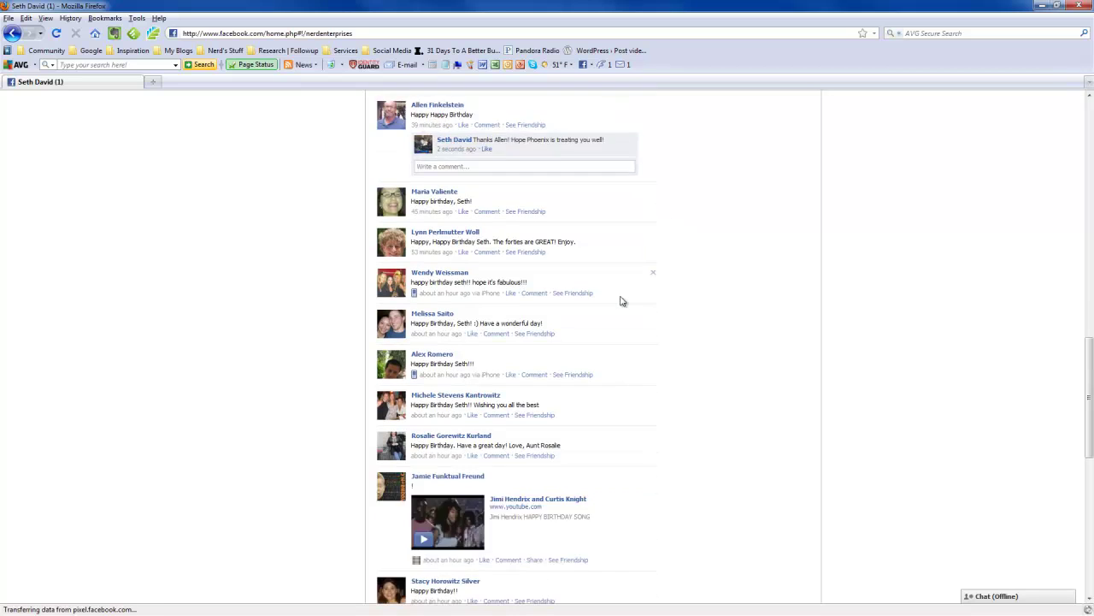
pyautogui.click(488, 212)
pyautogui.write('Thank')
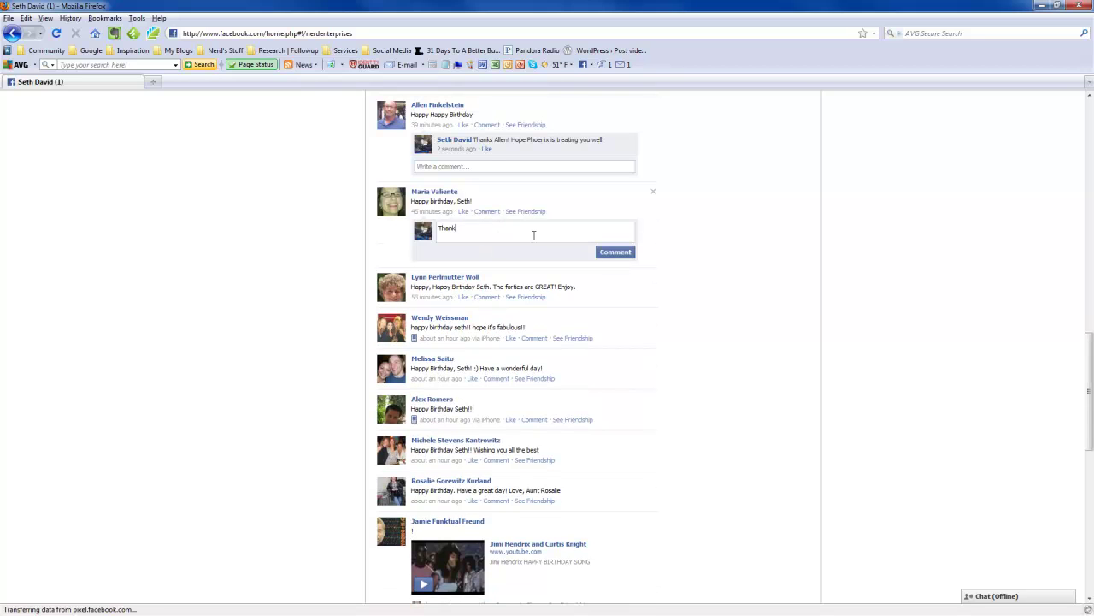
pyautogui.write('s Maria!')
pyautogui.write(' I')
pyautogui.write("t's ")
pyautogui.write('a long ')
pyautogui.write('time ince Pace')
pyautogui.write('s')
pyautogui.press('End')
pyautogui.write('U! Do ')
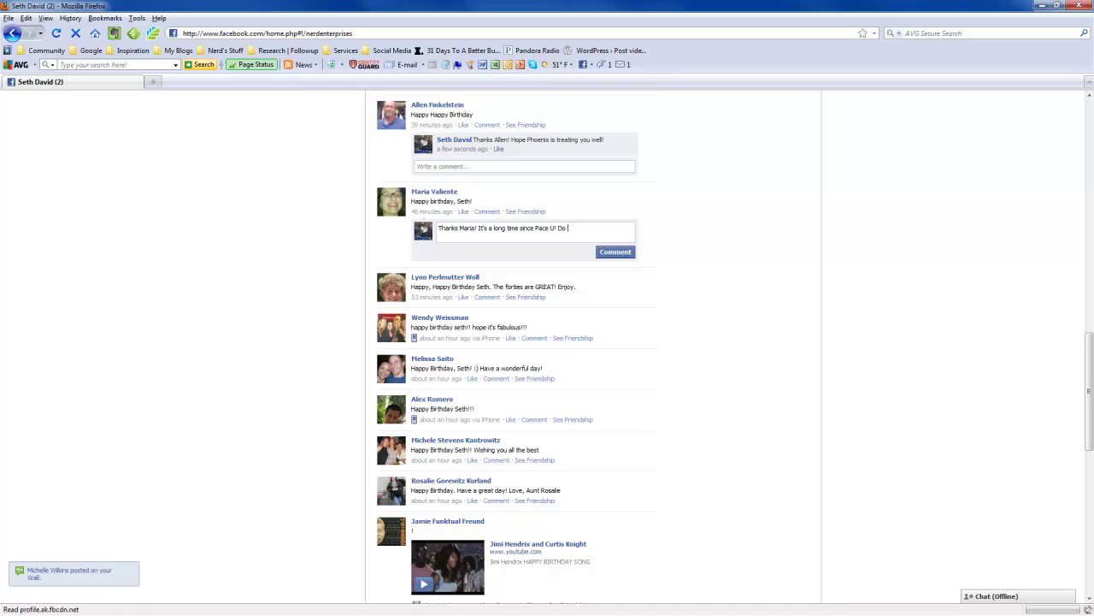
pyautogui.write('you miss it?')
pyautogui.click(608, 254)
pyautogui.scroll(-2, 641, 263)
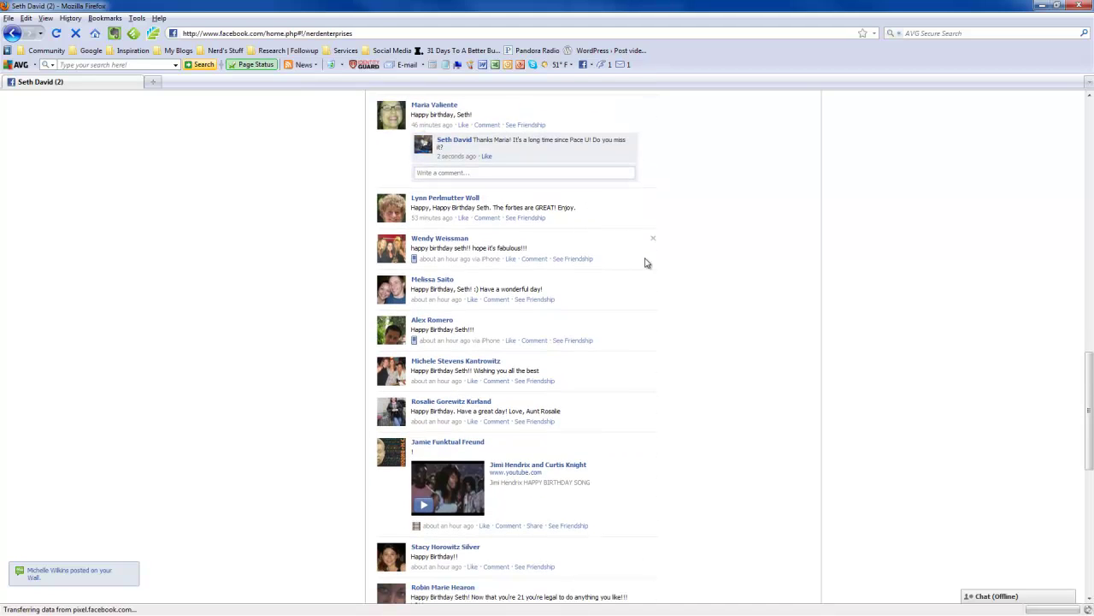
# - Reply to "The forties are GREAT!" post with thanks by first name and "Look forward to seeing you around and speaking for you at the next opportunity!"
pyautogui.click(486, 218)
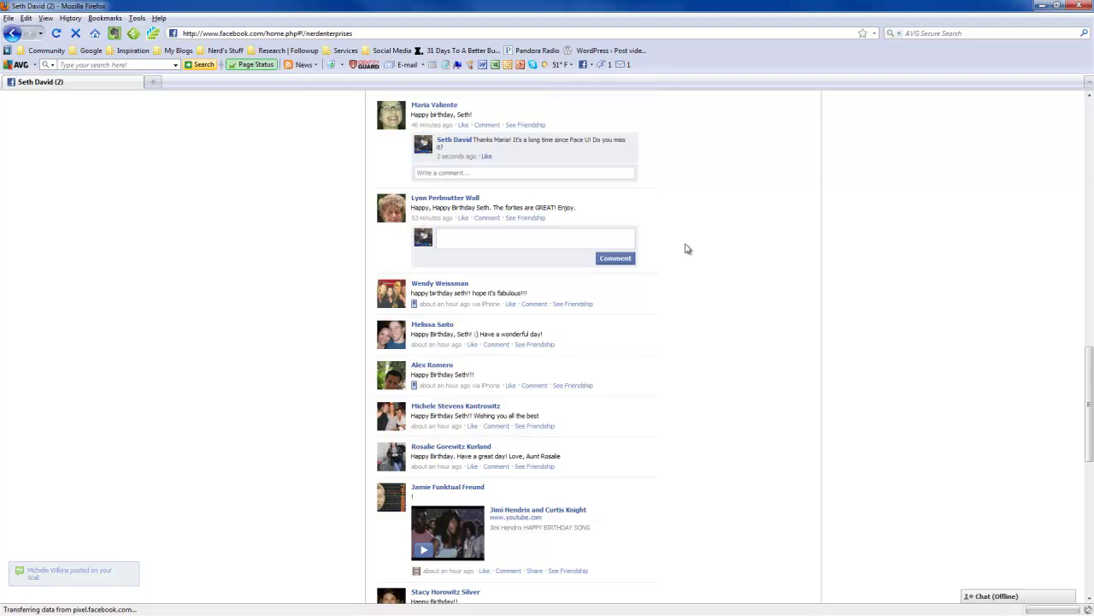
pyautogui.write('Thanks Lynn! Look forward to seeing you around and speaking for you at the next opportunity!')
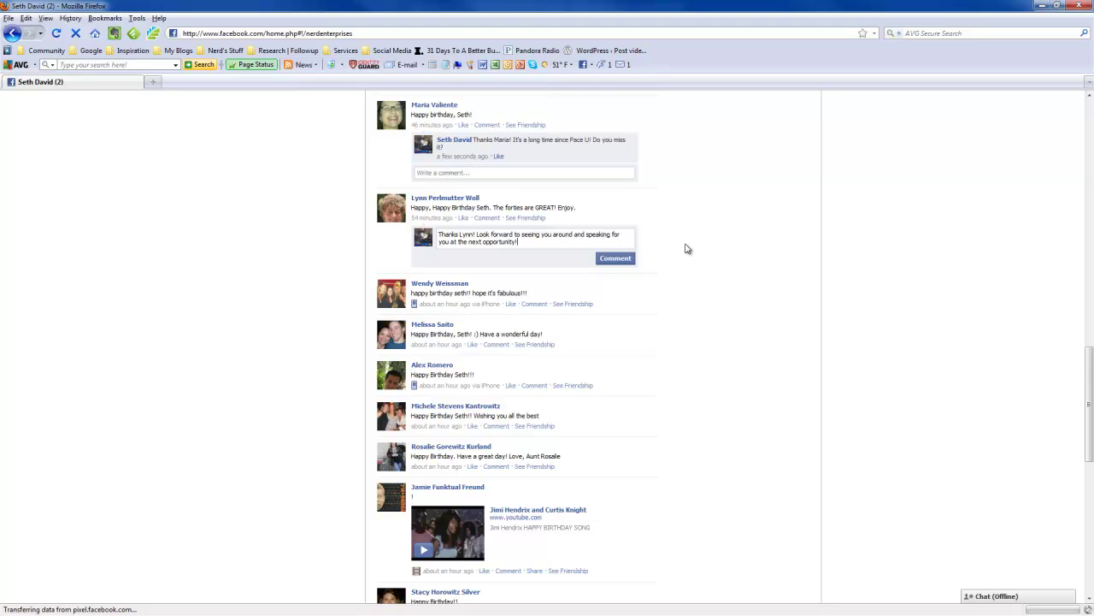
pyautogui.click(615, 261)
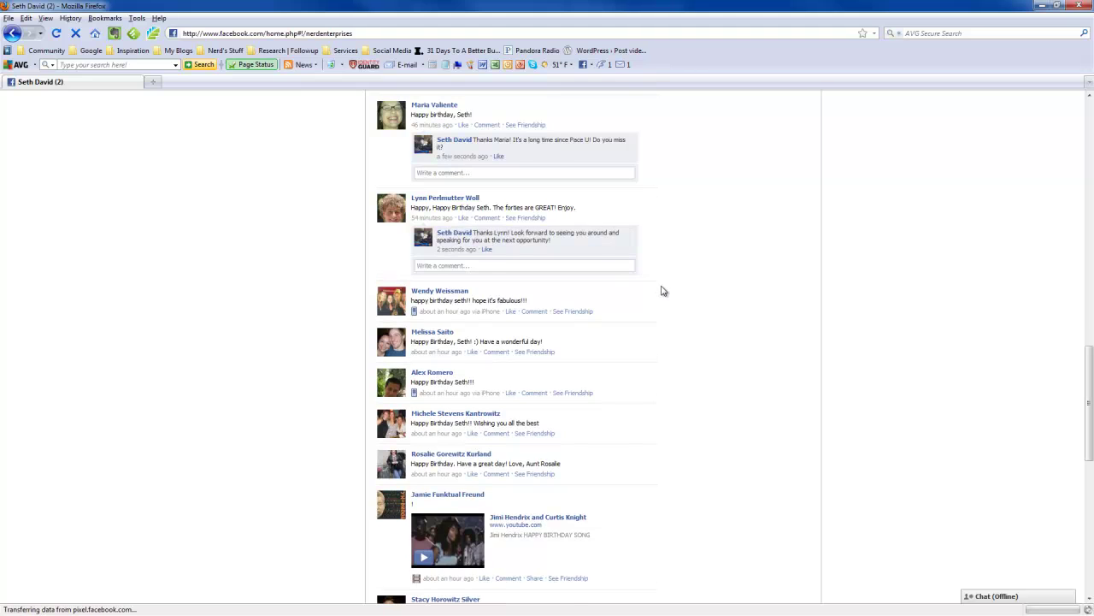
# - Reply to the "hope it's fabulous!!!" post with thanks by first name and "I love your comments on my status updates! Keep them coming!"
pyautogui.scroll(-1, 663, 291)
pyautogui.scroll(-1, 660, 292)
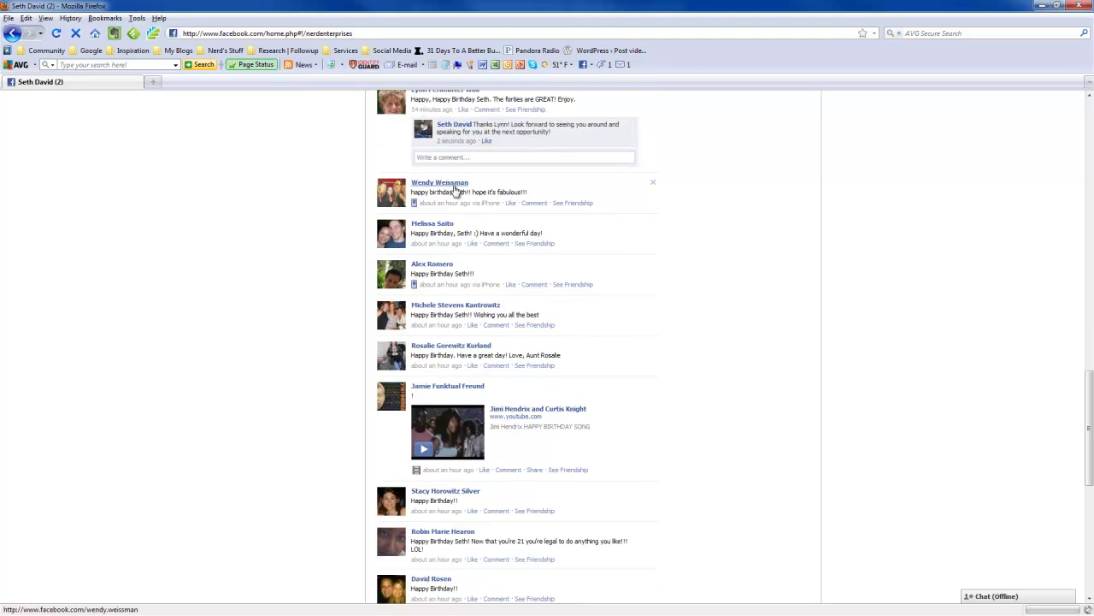
pyautogui.click(530, 206)
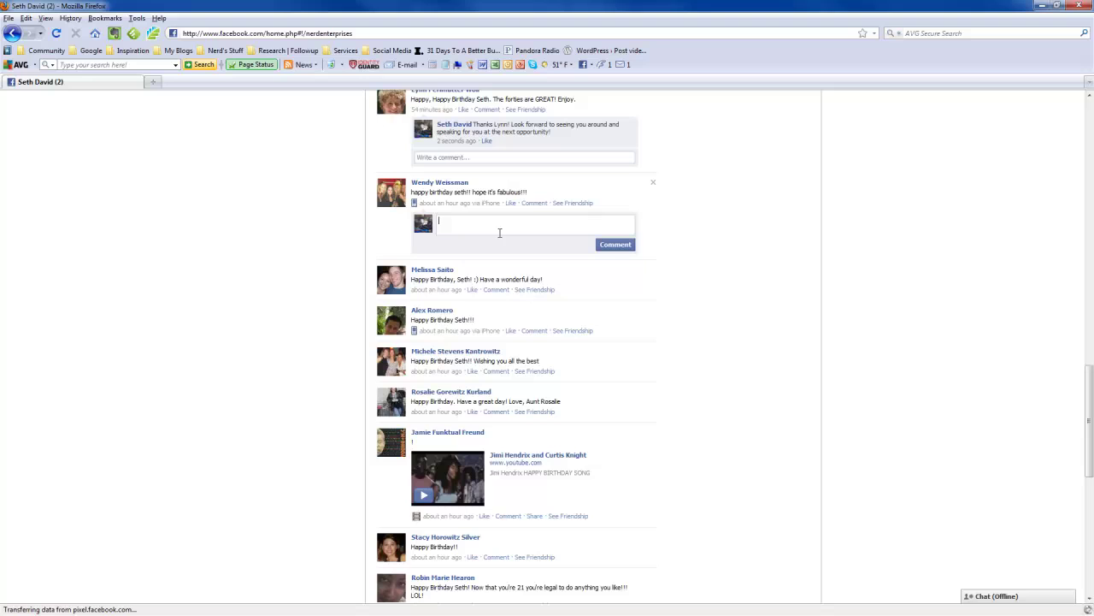
pyautogui.write('Thanks Wendy!')
pyautogui.write('I love your comments on my status updates!')
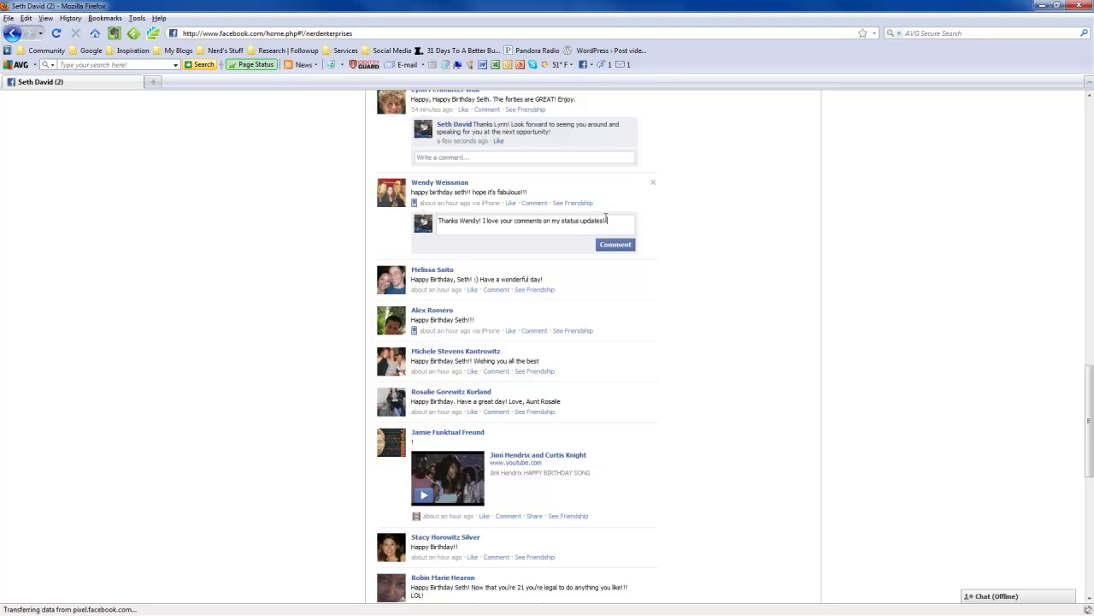
pyautogui.write(' Keep them coming!')
pyautogui.click(622, 247)
# - Reply to the "Have a wonderful day!" post with thanks by first name and "Hope all is treating you well!"
pyautogui.click(496, 296)
pyautogui.scroll(-2, 642, 316)
pyautogui.click(456, 255)
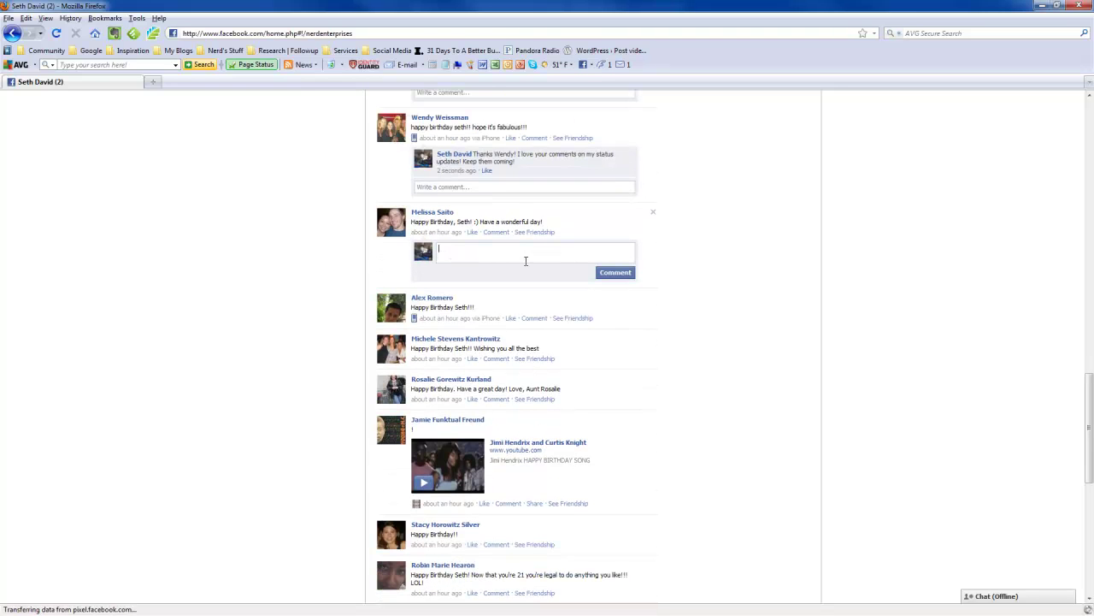
pyautogui.write('Thanks Melissa! Hope all is treating you we')
pyautogui.click(617, 271)
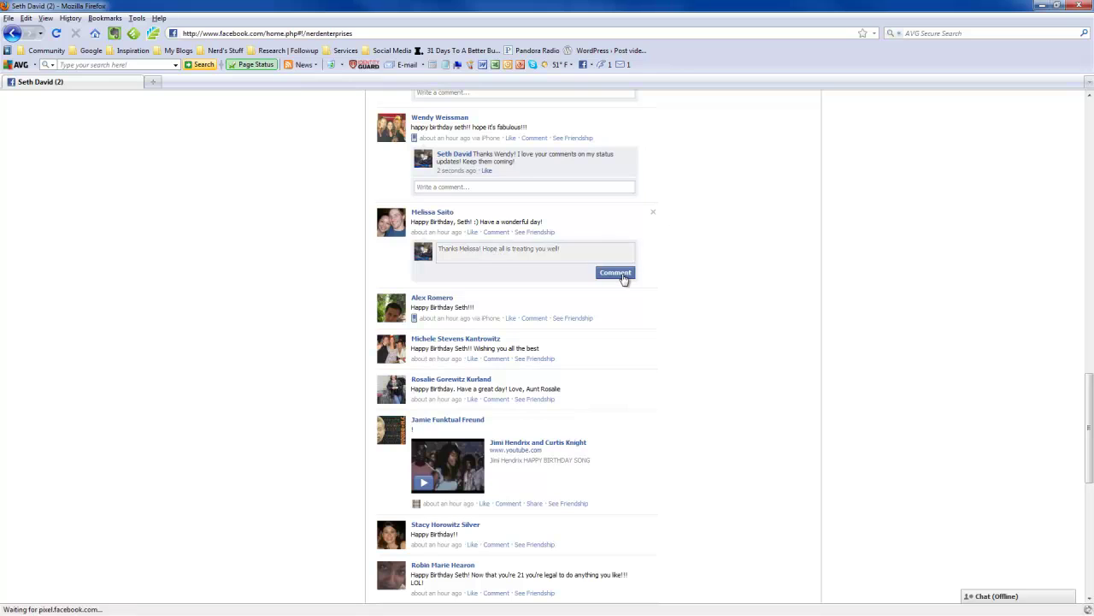
# - Reply to the iPhone post below "Have a wonderful day!" with thanks by first name and "Too bad I can't celebrate at Paris NY tonight :)"
pyautogui.scroll(-2, 623, 273)
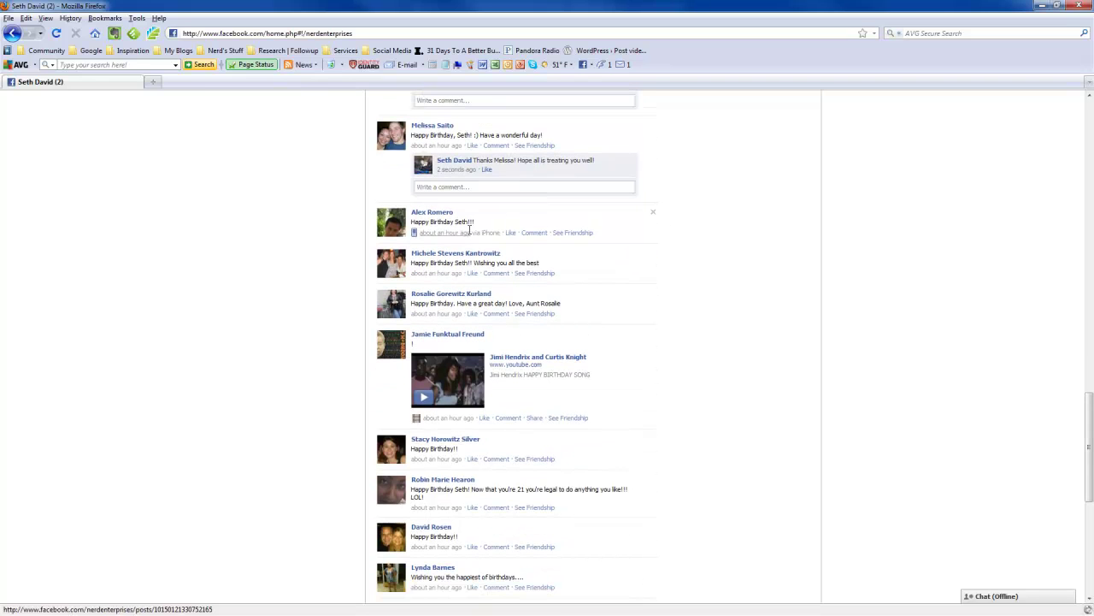
pyautogui.click(531, 233)
pyautogui.write('Thanks Alex')
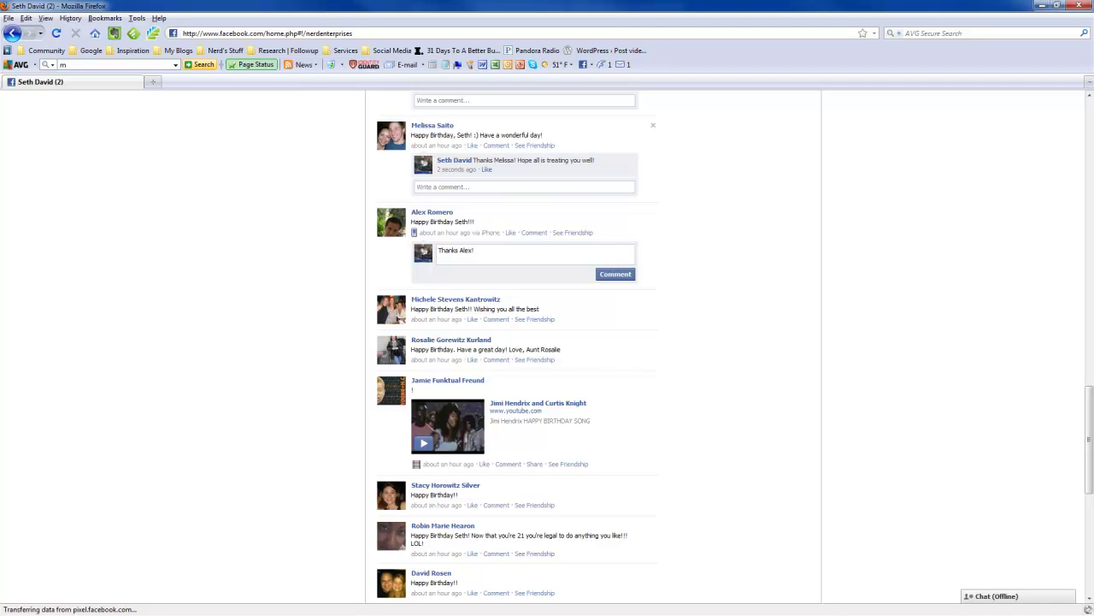
pyautogui.write("! Too bad I can't celebrate at Paris NY tonight :)")
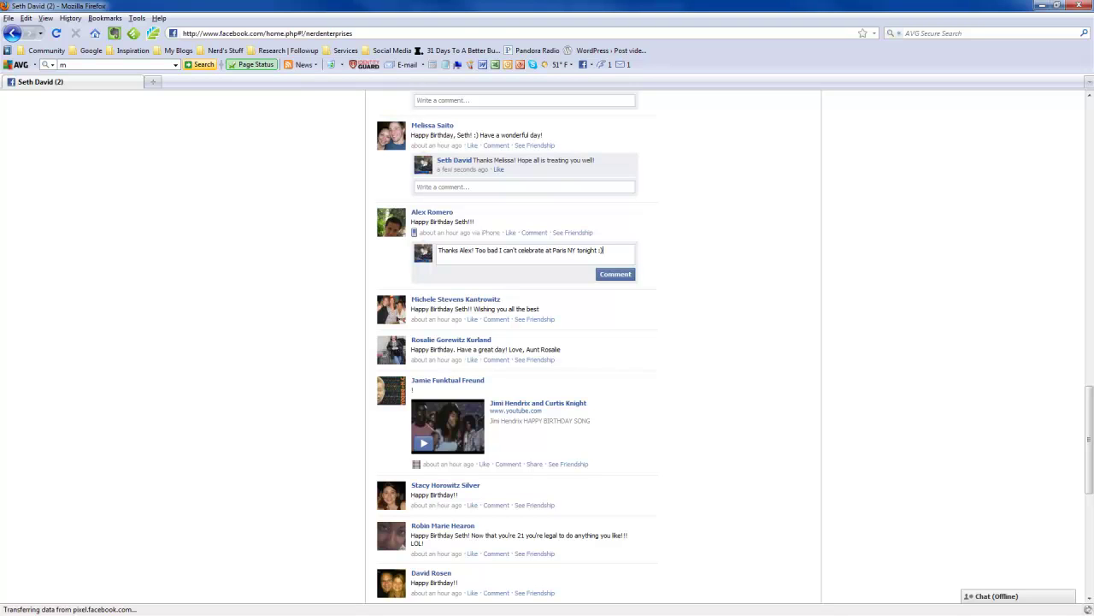
pyautogui.click(616, 275)
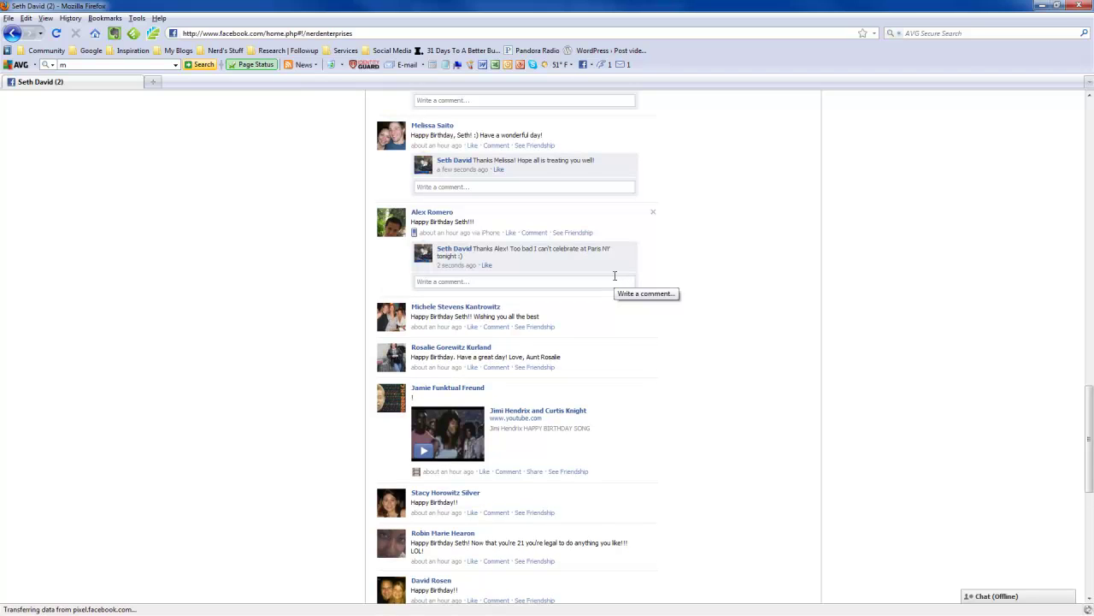
# - Reply to the "Wishing you all the best" post with thanks by first name and "I appreciate you taking the time to wish me well!"
pyautogui.scroll(-1, 613, 306)
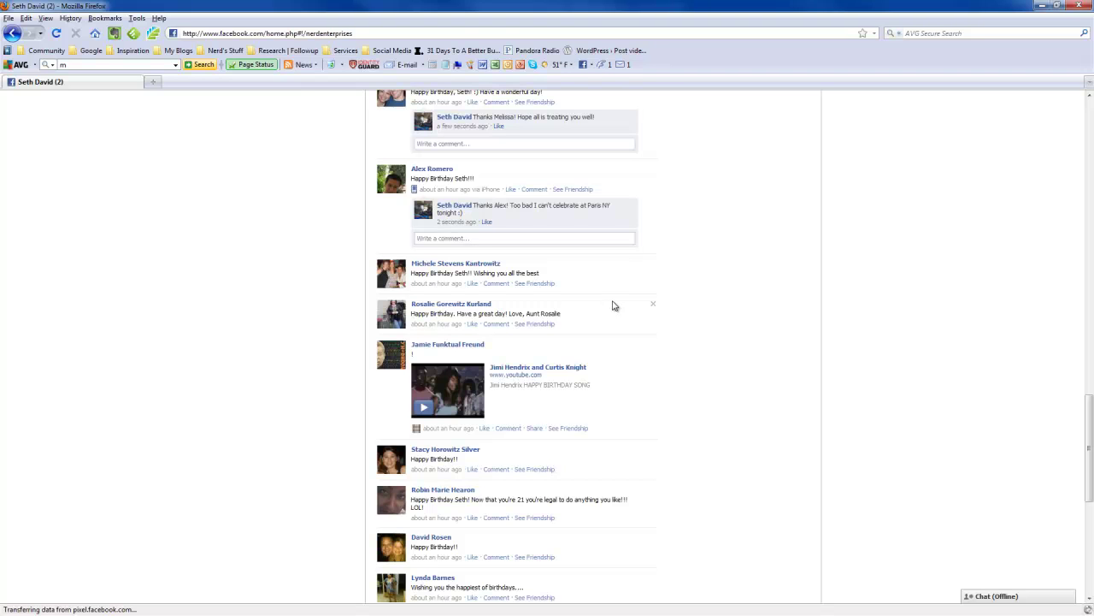
pyautogui.click(496, 285)
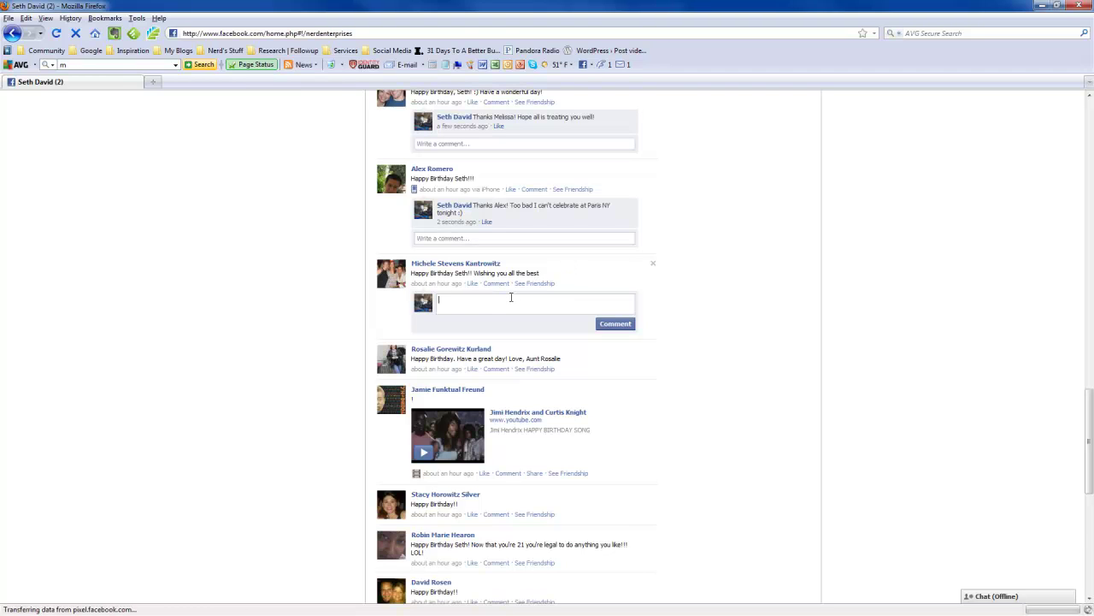
pyautogui.write('Thanks Michelle! I appreciate you taking the time to wish me well!')
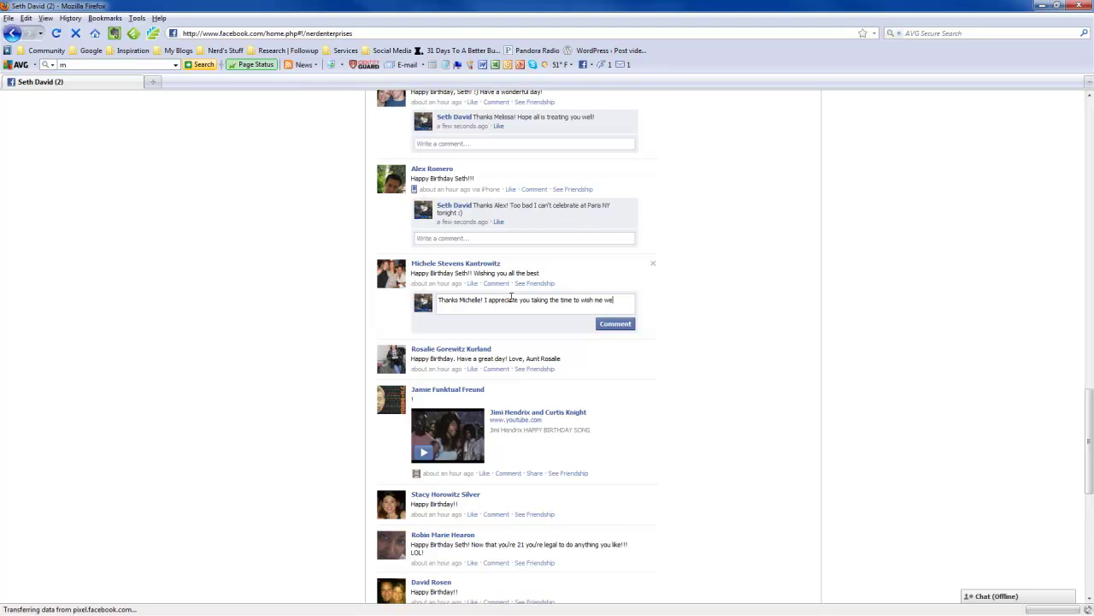
pyautogui.click(609, 325)
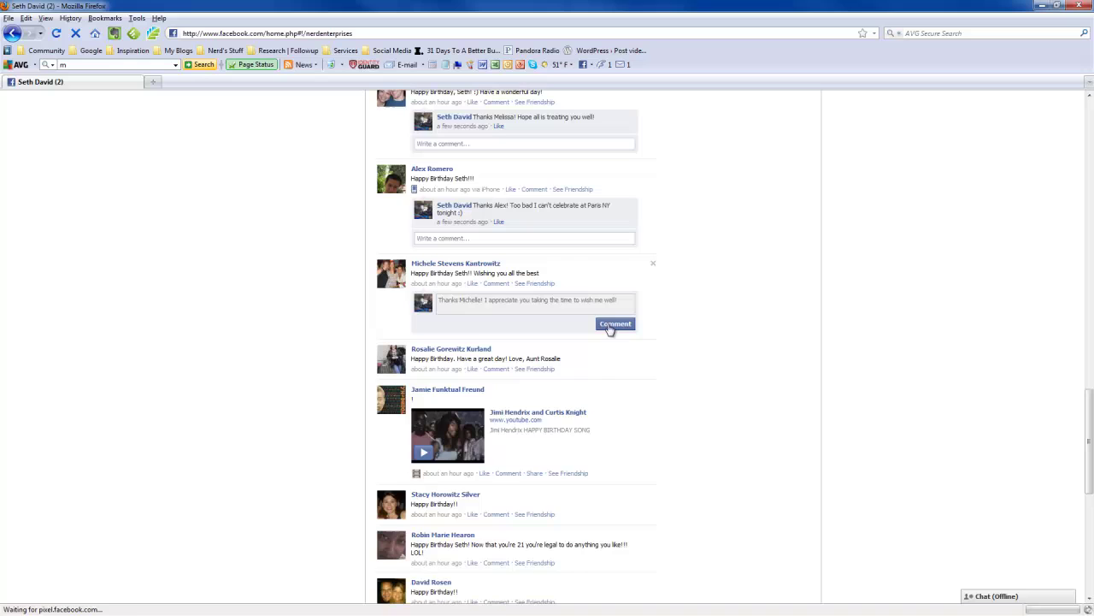
# - Reply to the aunt's post with thanks by first name and "I hope all is well and that you are getting out of the snow by now!"
pyautogui.scroll(-2, 646, 328)
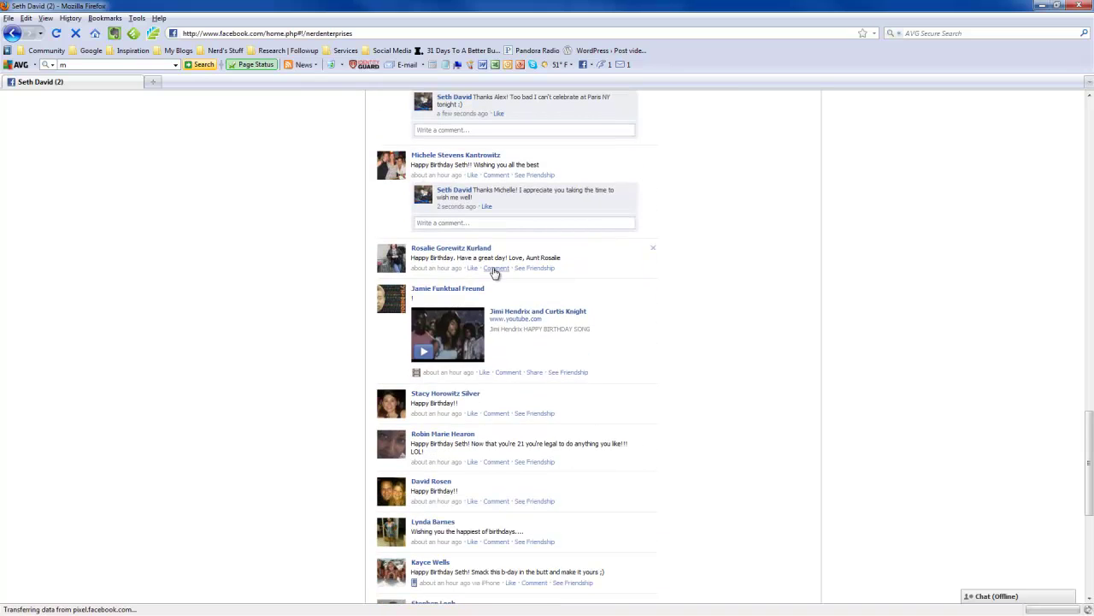
pyautogui.click(496, 268)
pyautogui.write('Thanks ')
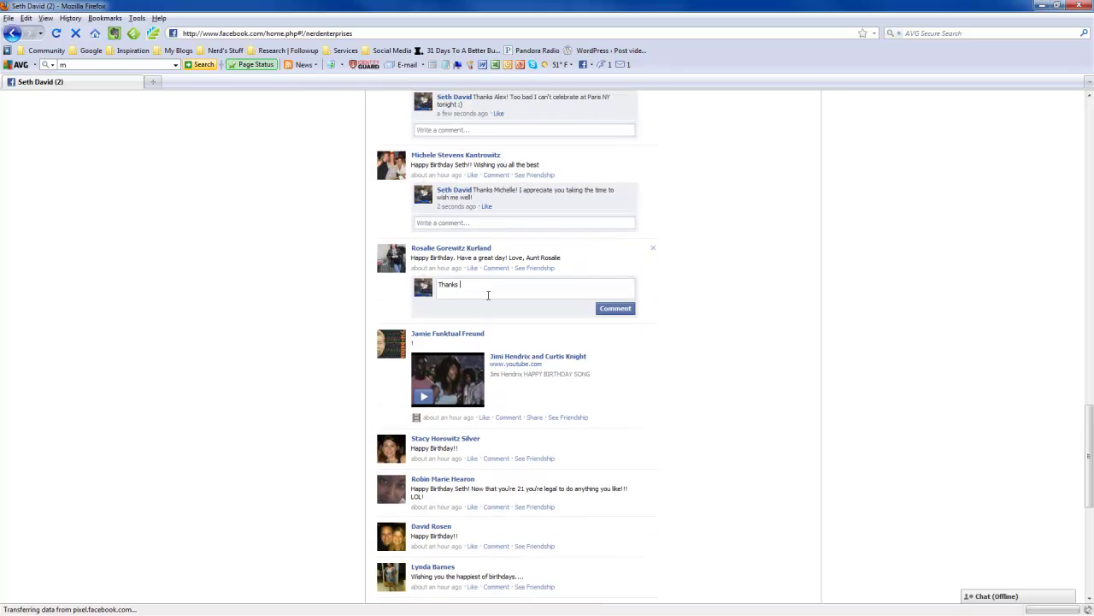
pyautogui.write('Rosalie! I hope all is well and that you')
pyautogui.press('BackSpace')
pyautogui.write('u are getting out of the snow')
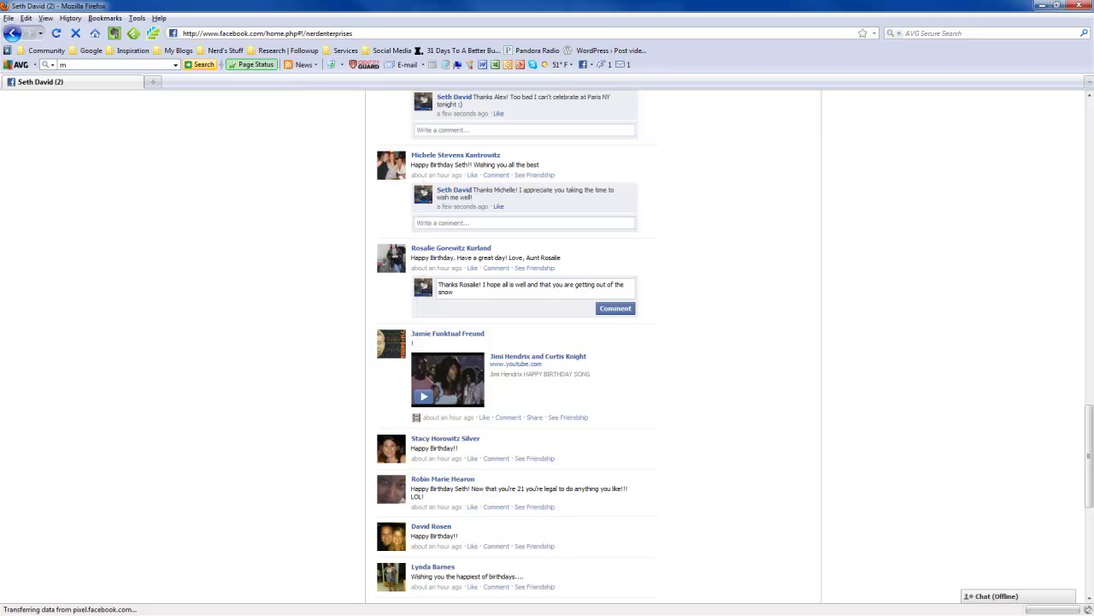
pyautogui.write('by now!')
pyautogui.click(622, 310)
# - Reply to the Jimi Hendrix video post with "Thank", the poster's first name and "Every year I look forward to my birthday video from you!"
pyautogui.scroll(-3, 791, 303)
pyautogui.click(509, 316)
pyautogui.write('Thank ')
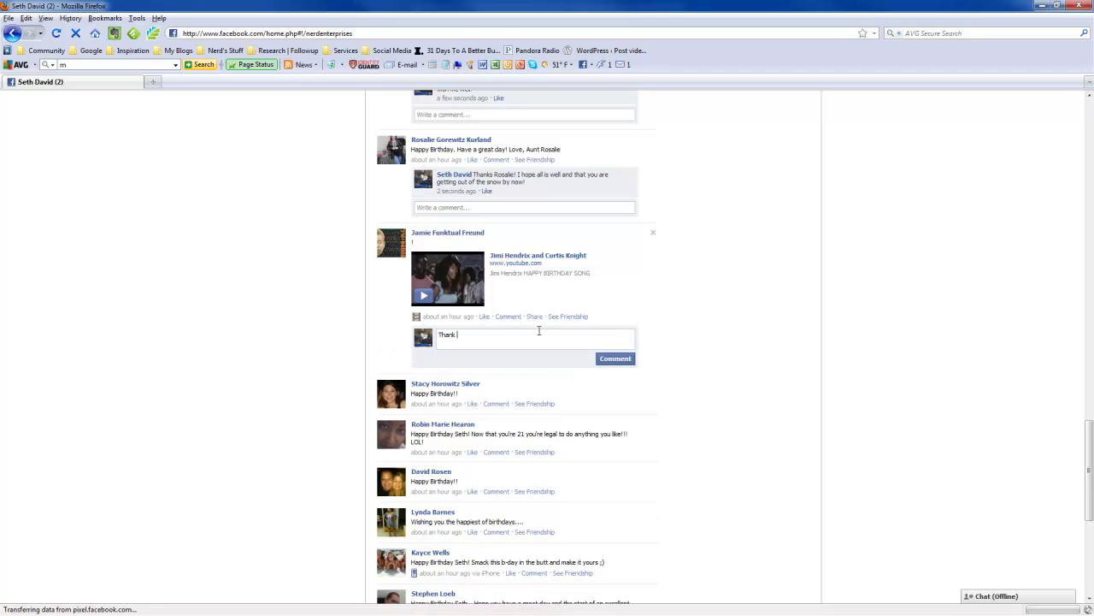
pyautogui.write('Jamie')
pyautogui.write('Every year I look forward to my birthday vidceo from you!')
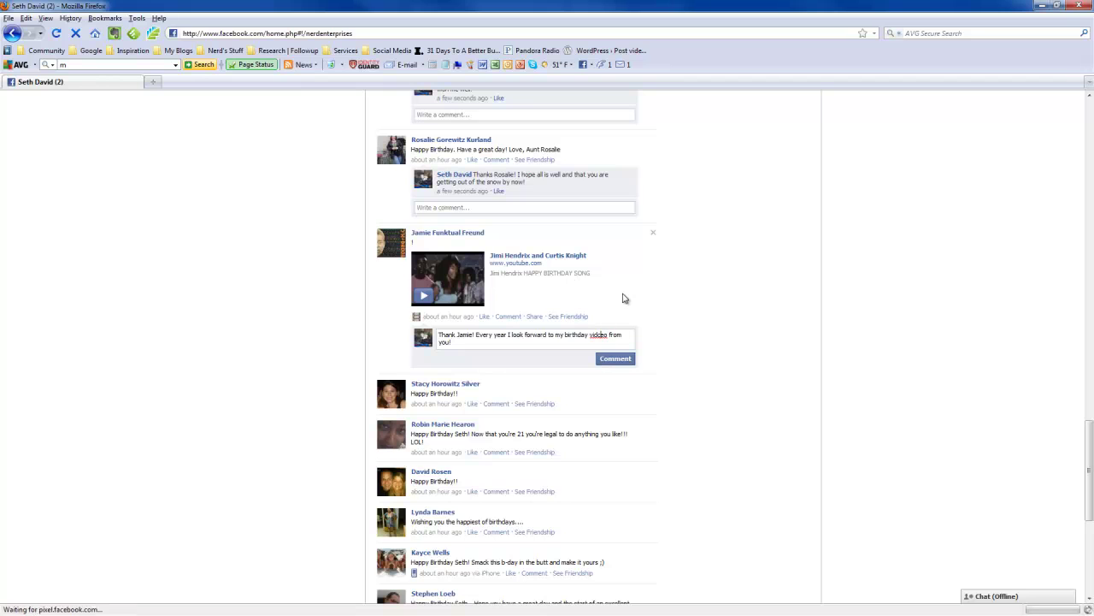
pyautogui.press('BackSpace')
pyautogui.click(469, 343)
pyautogui.click(628, 365)
# - Reply to the post below the video with thanks by first name and "Good to see your picture and comment pop up on here!"
pyautogui.scroll(-2, 637, 361)
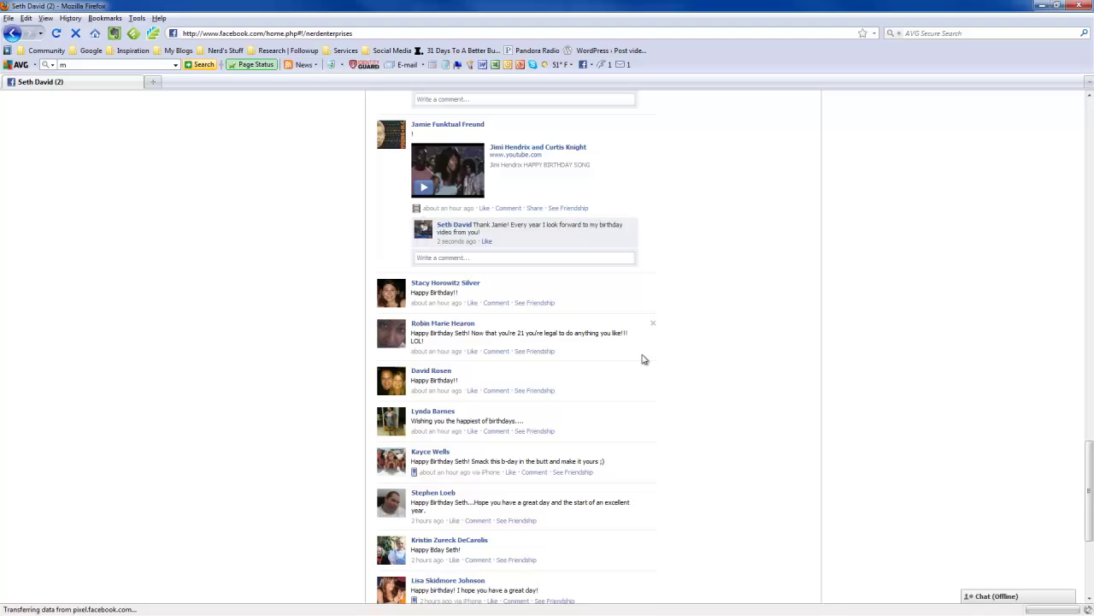
pyautogui.click(496, 304)
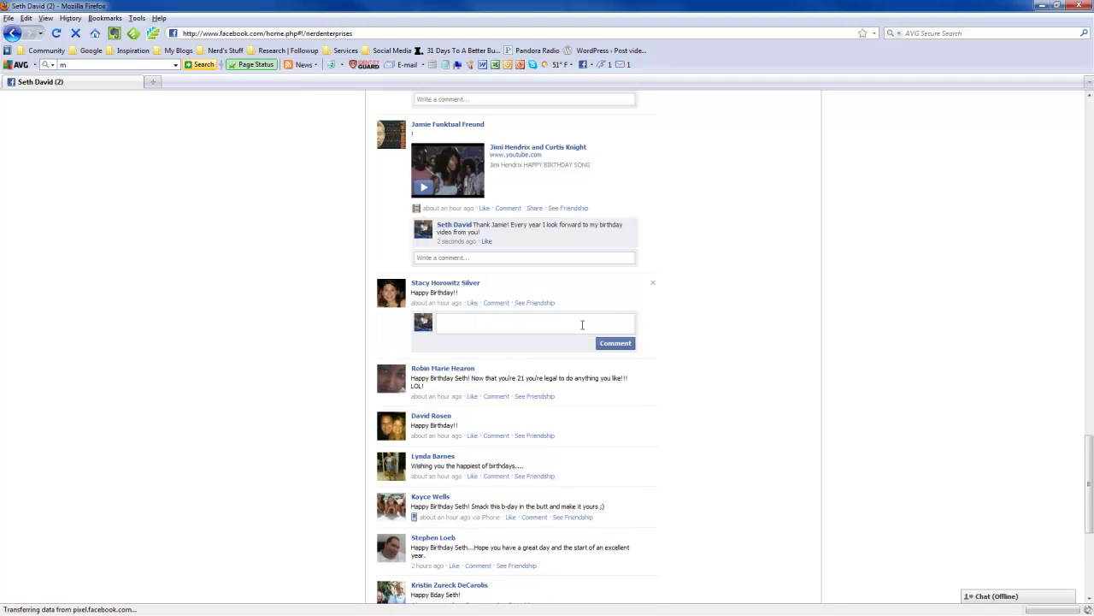
pyautogui.write('Thanks Stacy! Good to see your picture and comment pop up on here!')
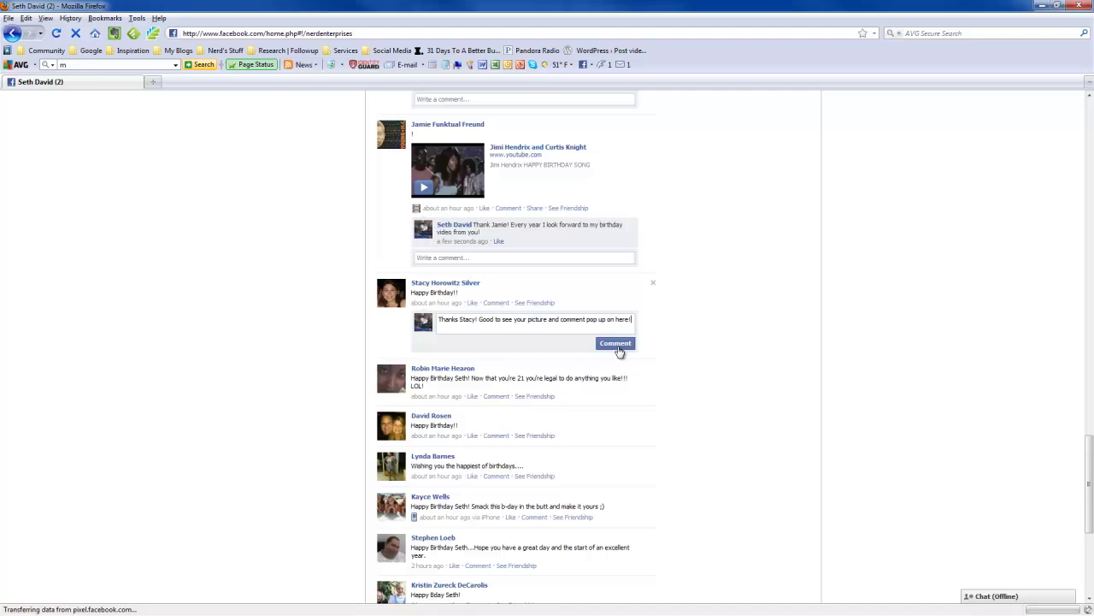
pyautogui.click(619, 350)
# - Reply to the "Now that you're 21" post with "You Bet! Too bad bad I abused all of those priviledges a long time ago!"
pyautogui.scroll(-2, 620, 344)
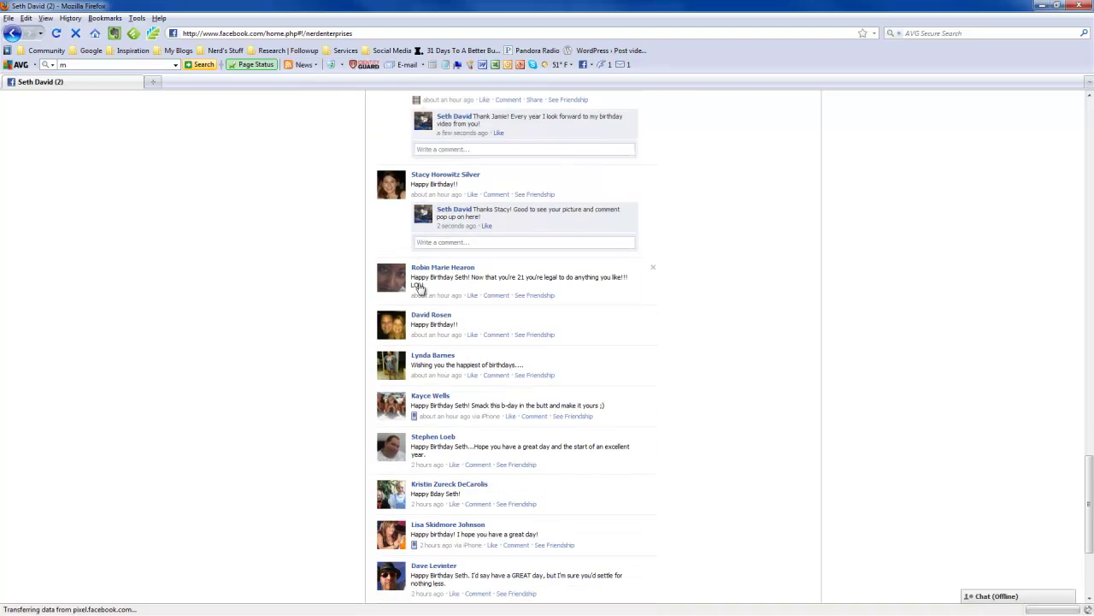
pyautogui.click(499, 297)
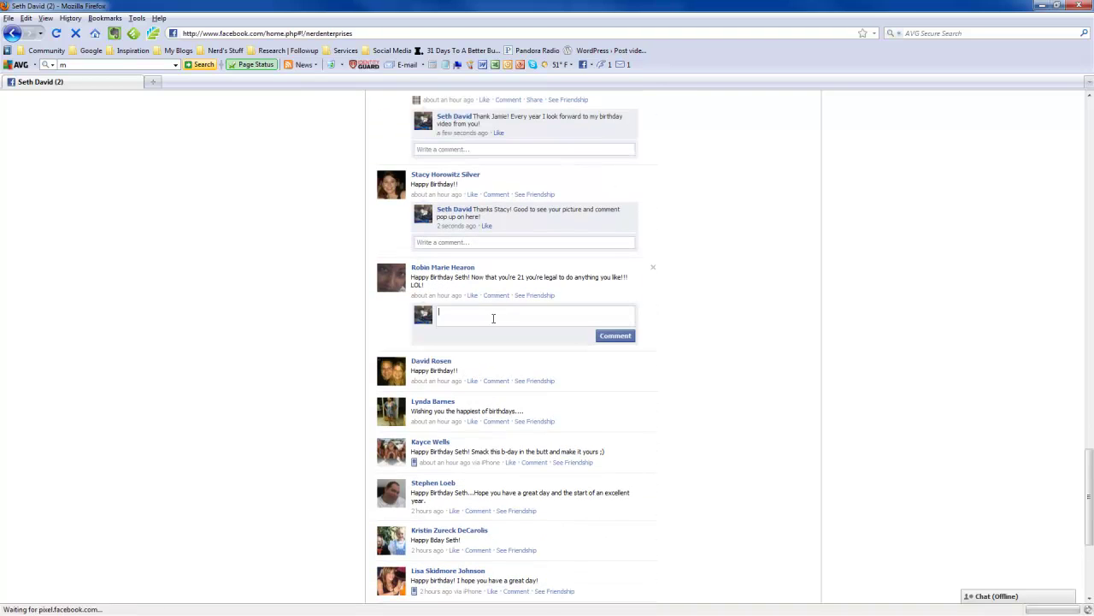
pyautogui.scroll(-1, 494, 318)
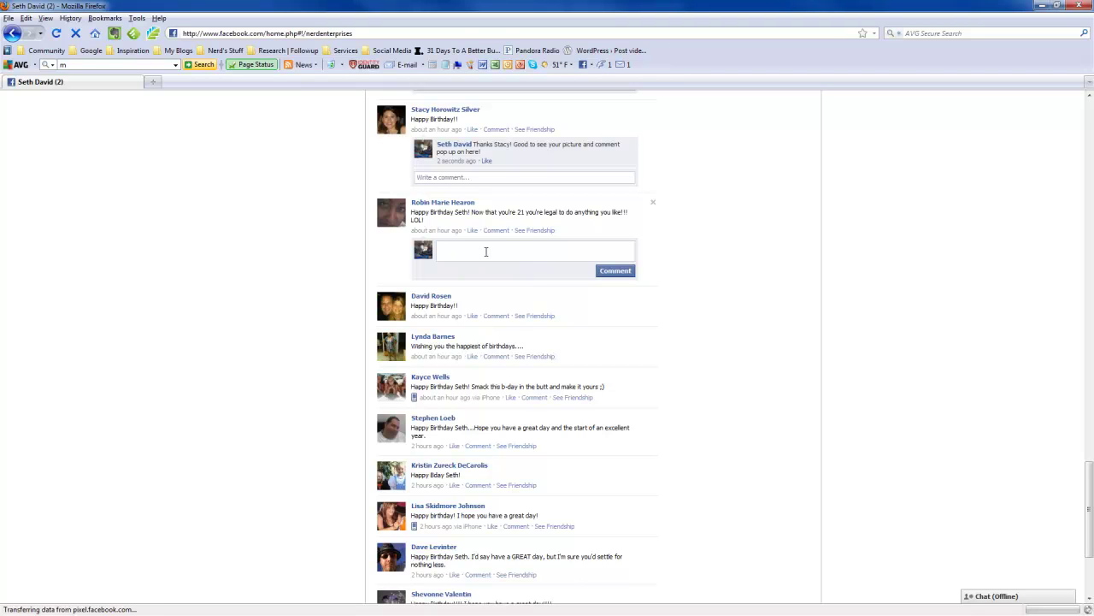
pyautogui.write('You!')
pyautogui.write('et! Too ba')
pyautogui.write('d,bad I a')
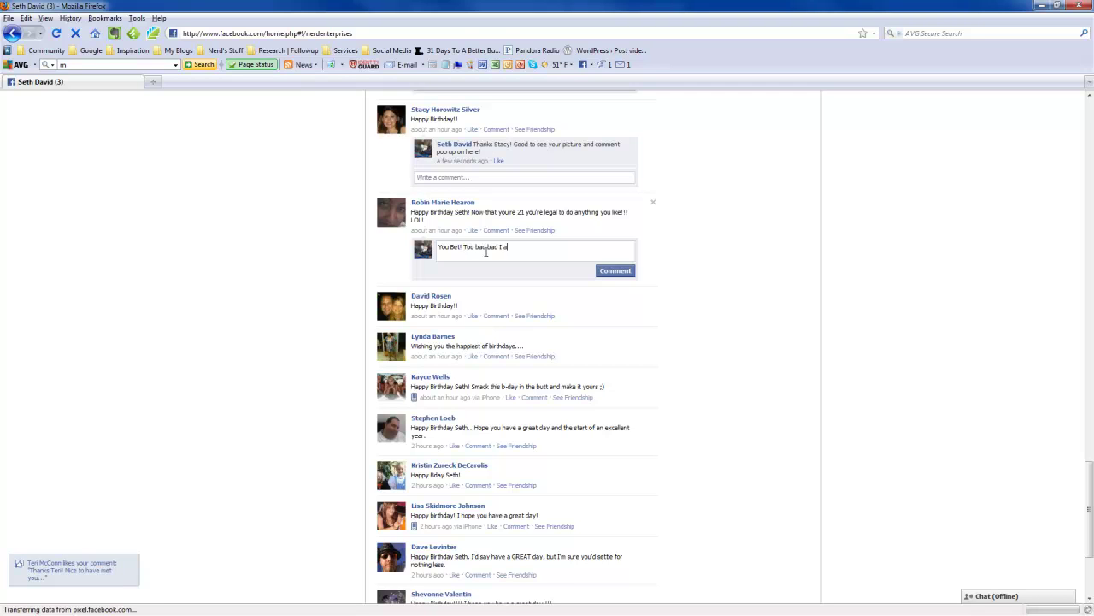
pyautogui.write('bused all of those priviledges a long time ago!')
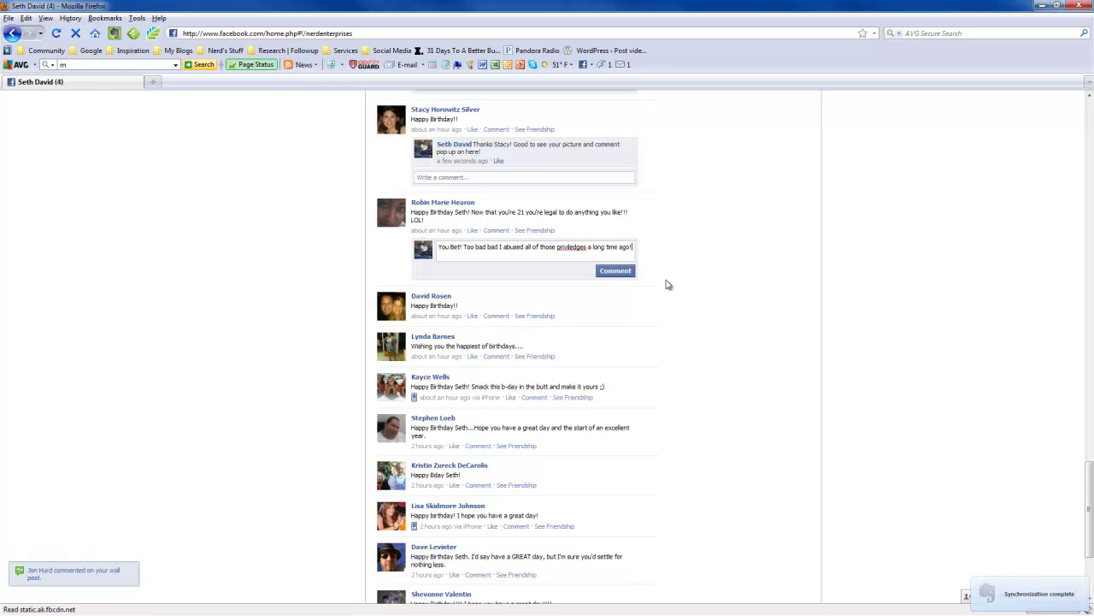
pyautogui.click(619, 272)
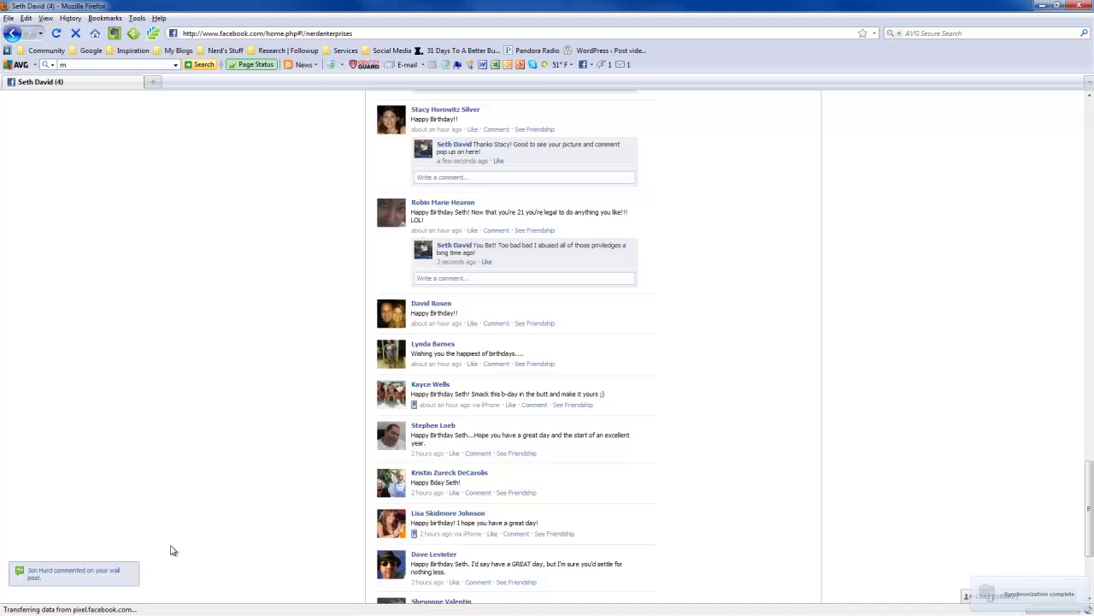
# - Thank the poster below the "21" greeting by first name, adding "I miss our HS days when we raised some hell, but 40 is going to be GREAT!"
pyautogui.scroll(-2, 546, 345)
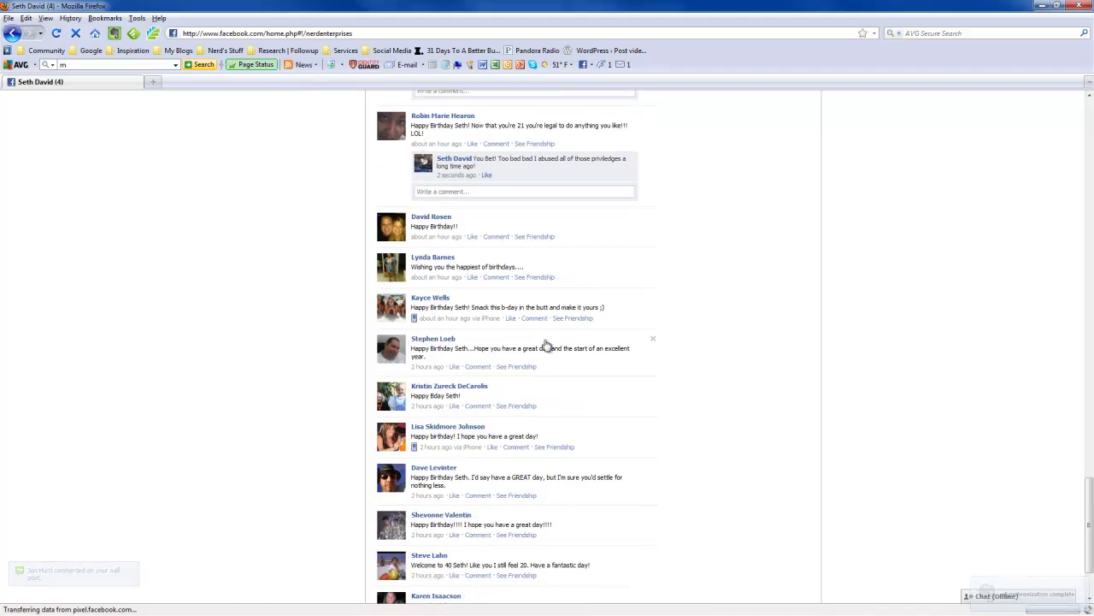
pyautogui.click(496, 237)
pyautogui.write('Tha')
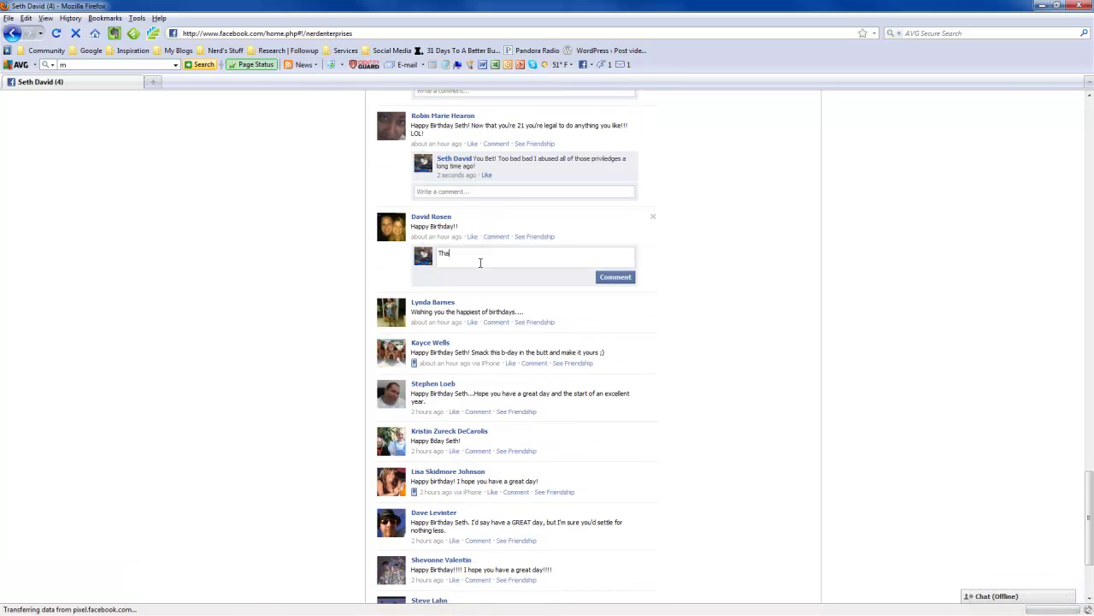
pyautogui.write('nks David!!')
pyautogui.write('I miss our HS days when we raised some hell, but 40 is going to ')
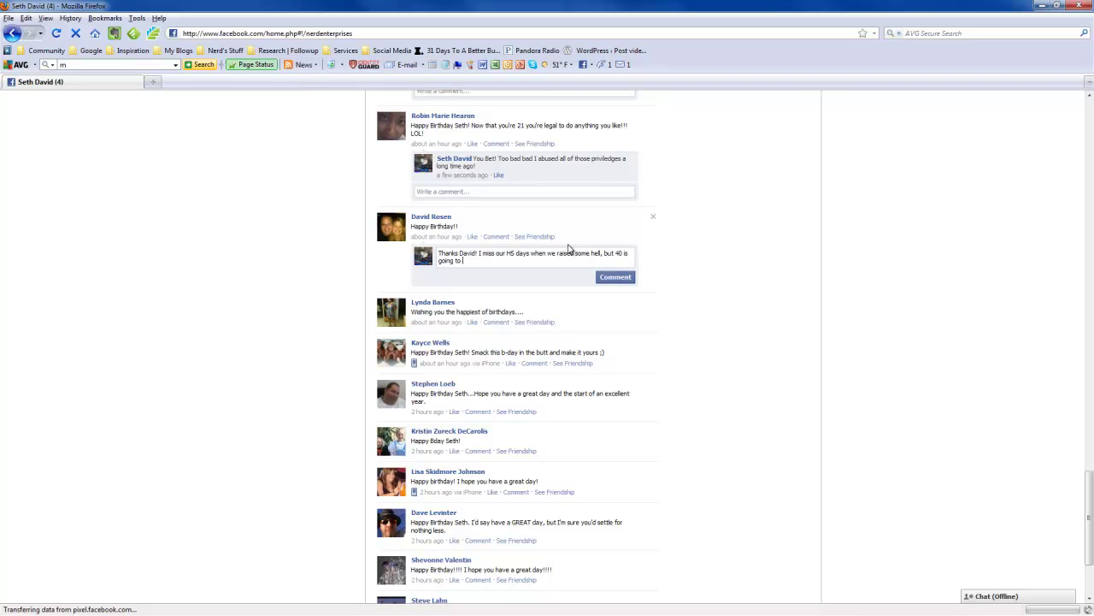
pyautogui.write('be GEREAT!')
pyautogui.click(615, 277)
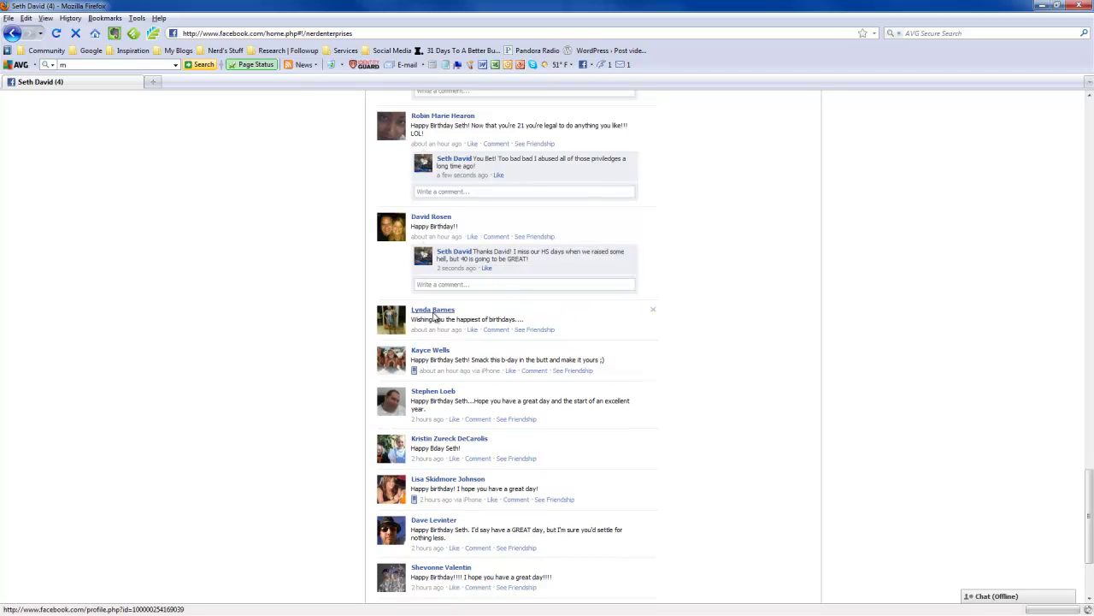
# - Reply to the "Wishing you the happiest of birthdays" post with thanks by first name and "Let's get together soon to do some sales tax returns :)"
pyautogui.click(495, 330)
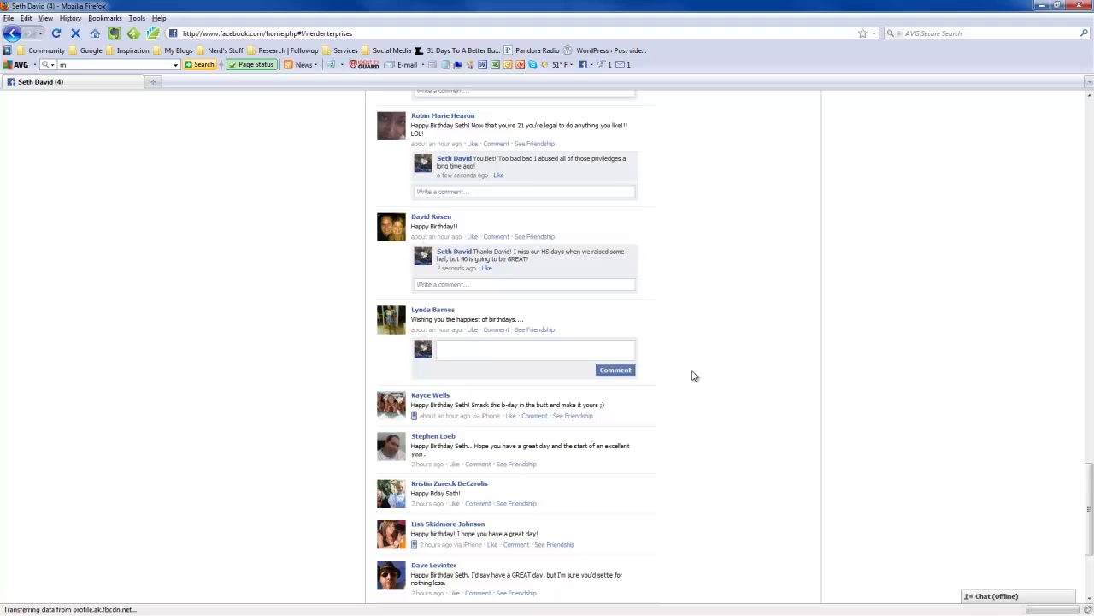
pyautogui.write("Thanks Lynda! Let's get together soon to do some sales tax returns :")
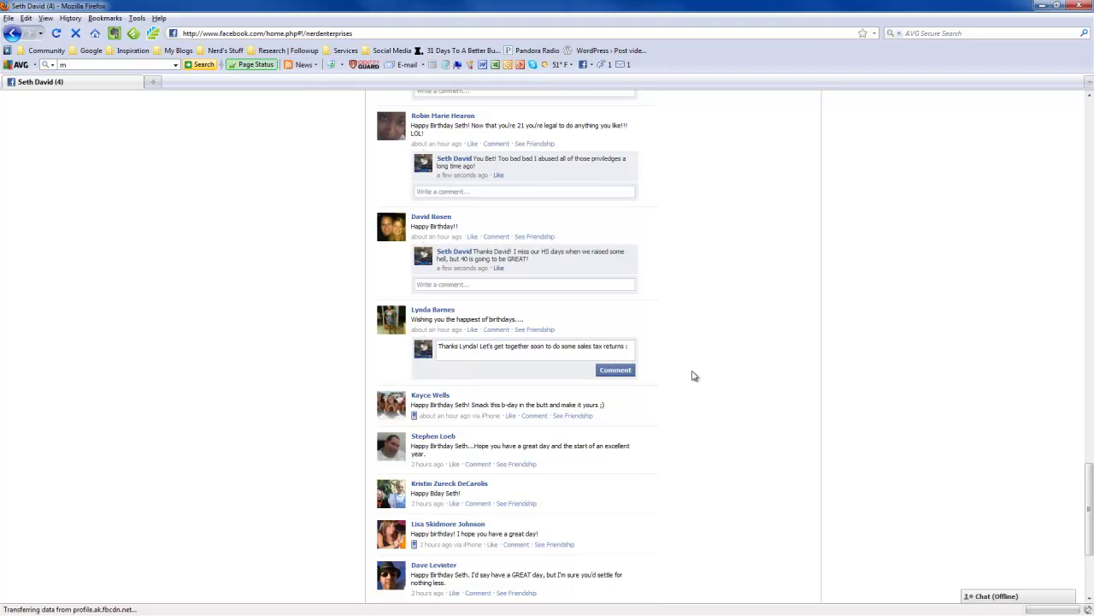
pyautogui.write('ns ;)')
pyautogui.click(615, 370)
# - Start a reply to the "Smack this b-day" post with thanks by first name and "And thank you for all that you do"
pyautogui.scroll(-1, 470, 343)
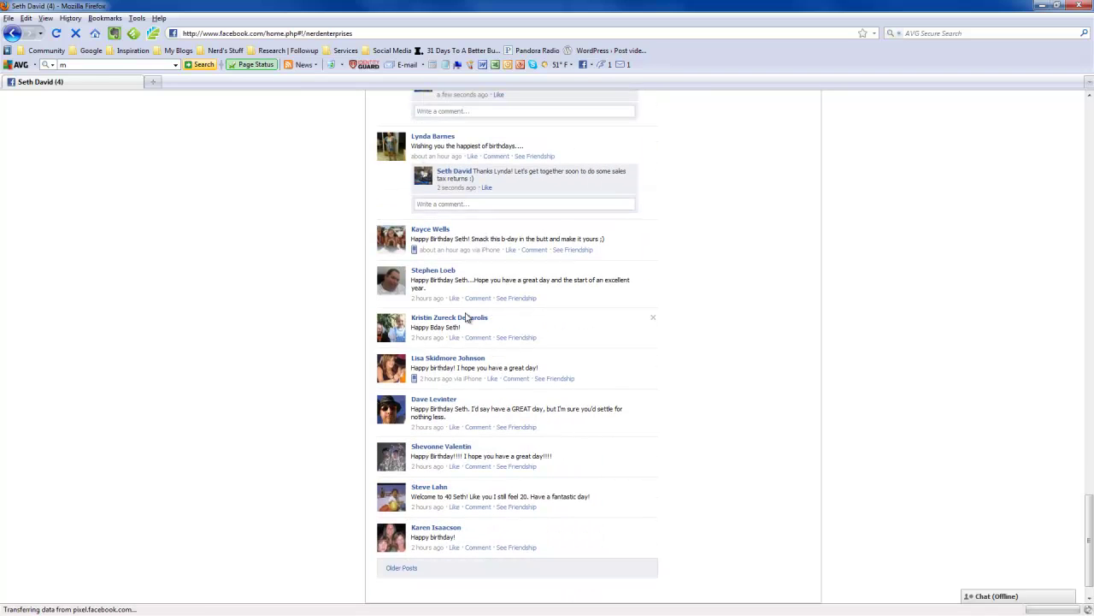
pyautogui.click(534, 250)
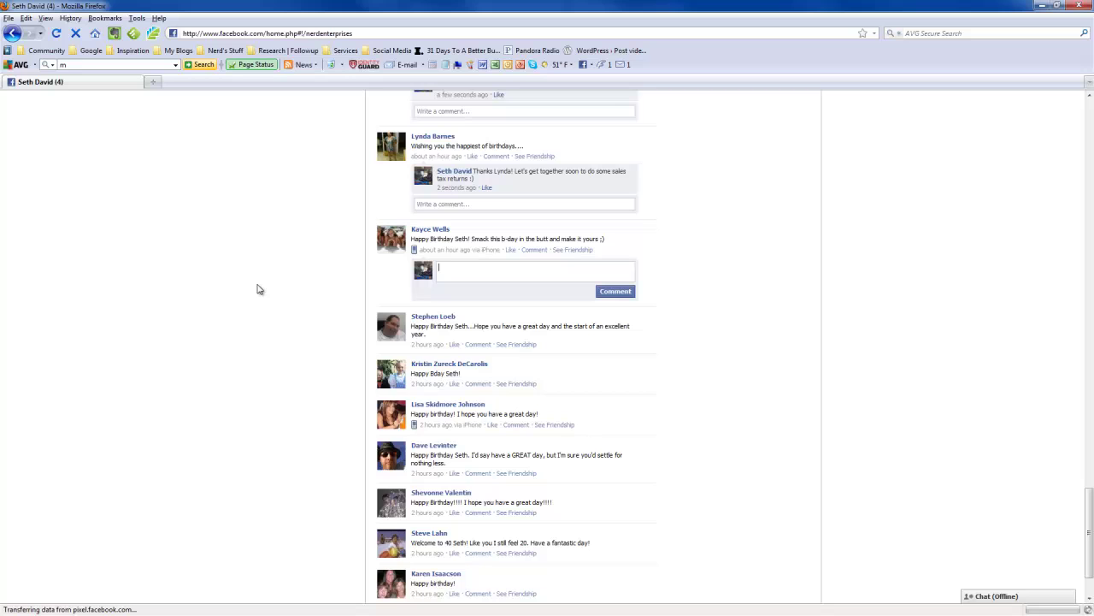
pyautogui.write('Thakns')
pyautogui.press('BackSpace')
pyautogui.press('BackSpace')
pyautogui.press('BackSpace')
pyautogui.press('BackSpace')
pyautogui.press('BackSpace')
pyautogui.write('anks Kayce! And thank you for all that yu')
pyautogui.press('BackSpace')
pyautogui.write('ou do ')
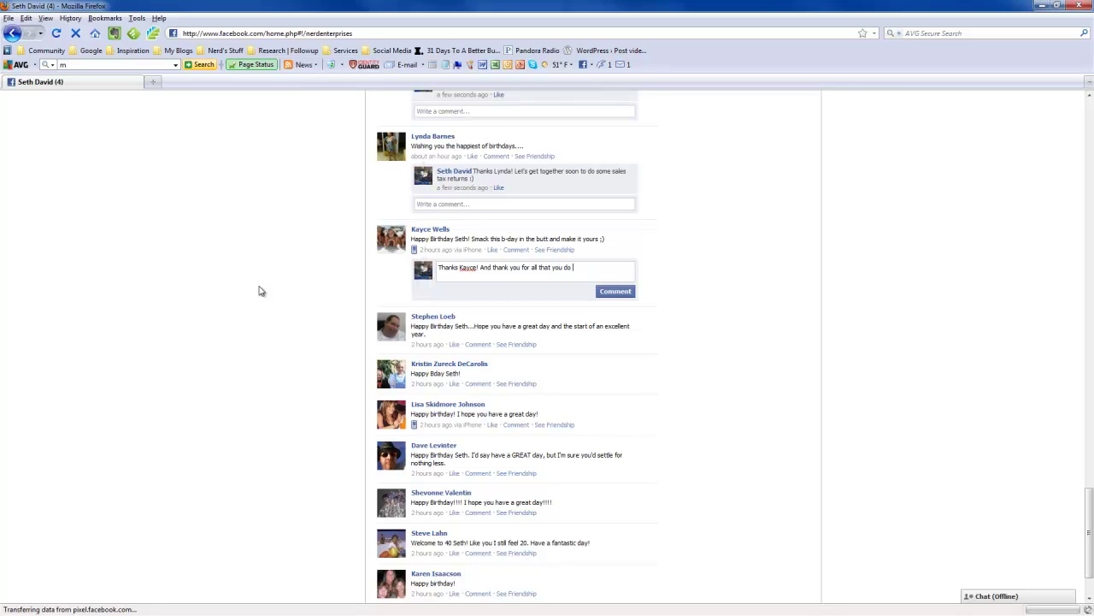
# - Finish the reply with "for me! I appreciate you and I'm glad to have you on this journey of life with me!" and post it
pyautogui.write("for me! I appreciate you! and I'm glad to have yuo on this journey of life with me!")
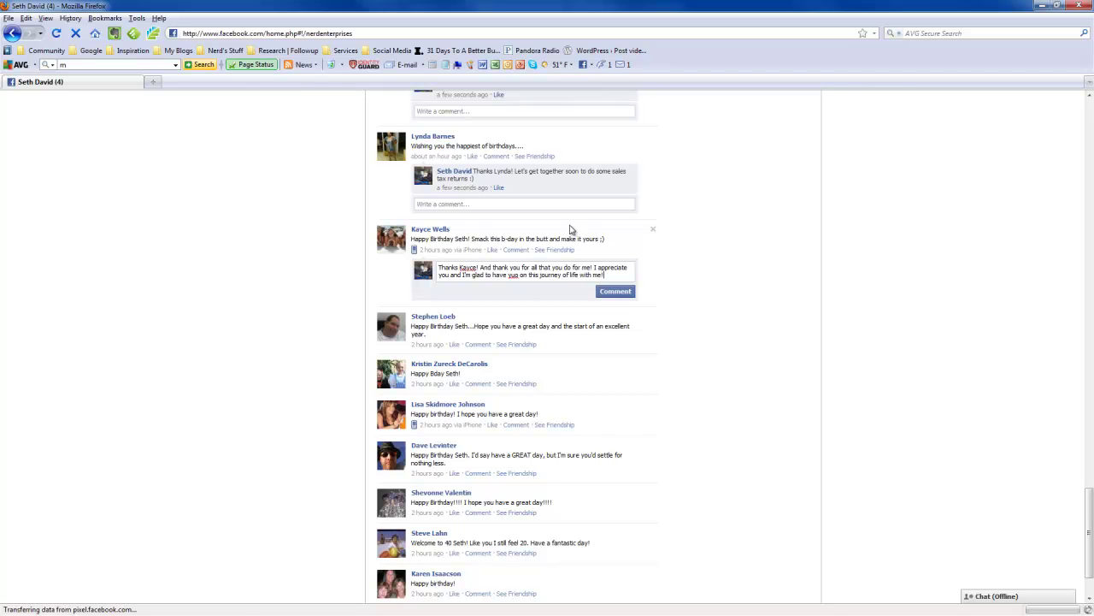
pyautogui.rightClick(513, 275)
pyautogui.click(528, 285)
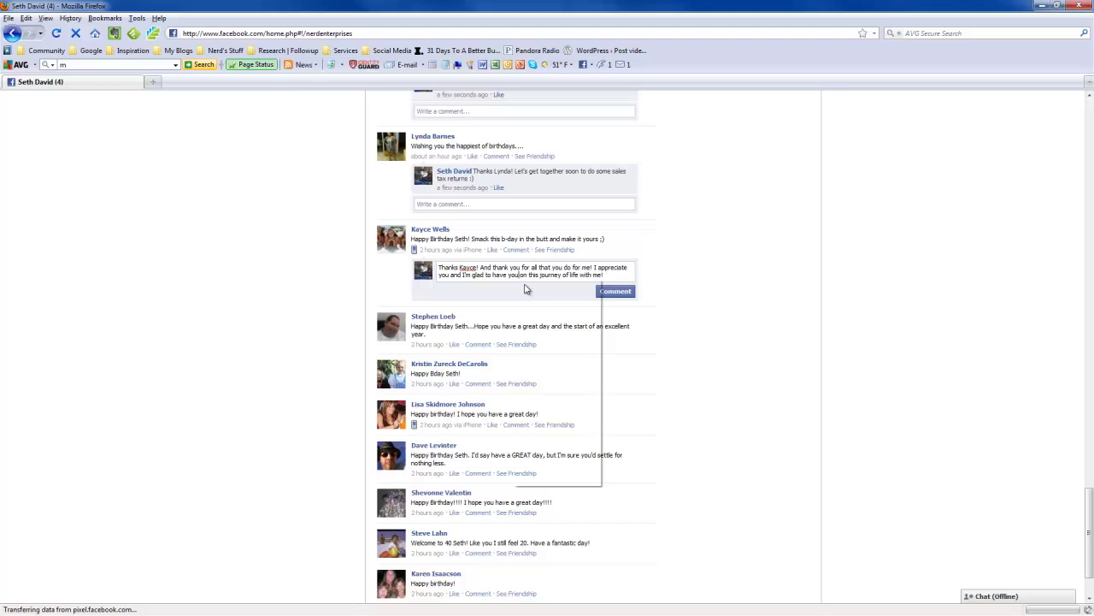
pyautogui.click(613, 292)
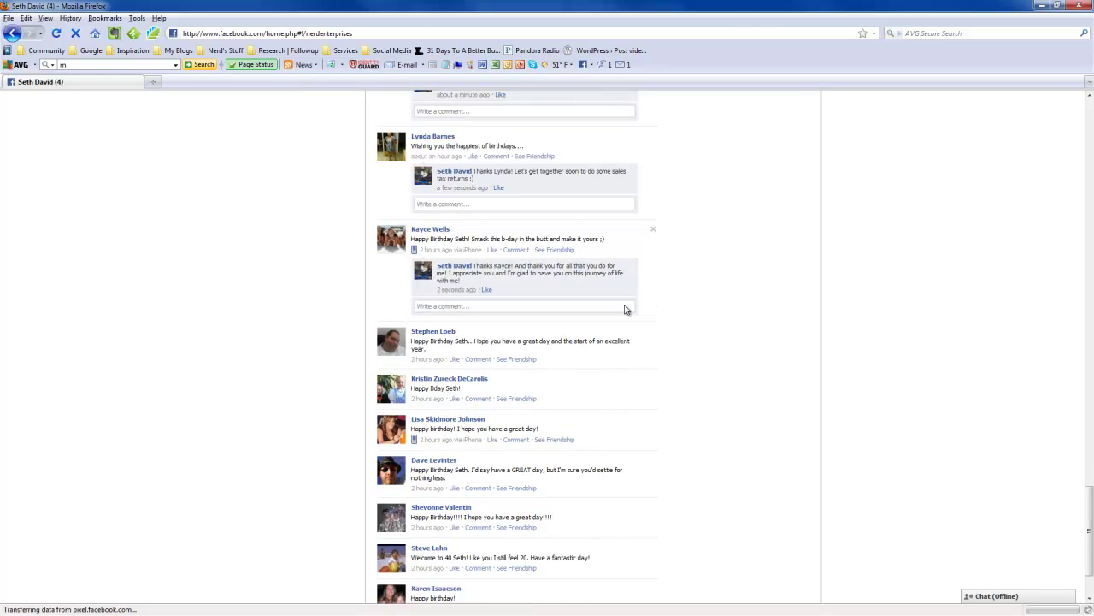
# - Reply to the "start of an excellent year" post with thanks by first name and "I have no doubt this year will be the best ever!"
pyautogui.scroll(-3, 599, 359)
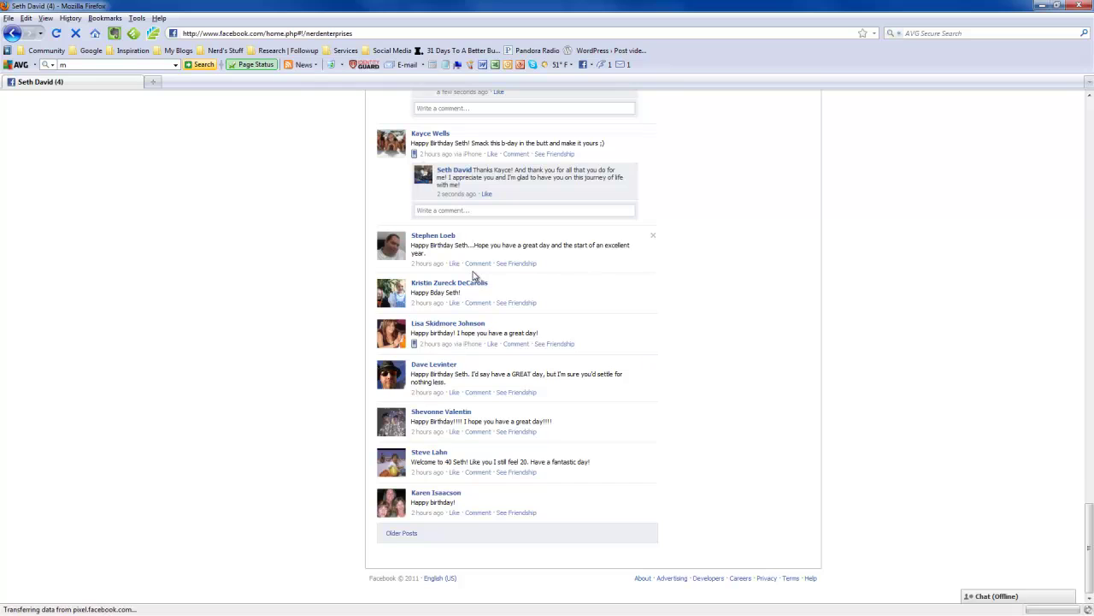
pyautogui.click(478, 264)
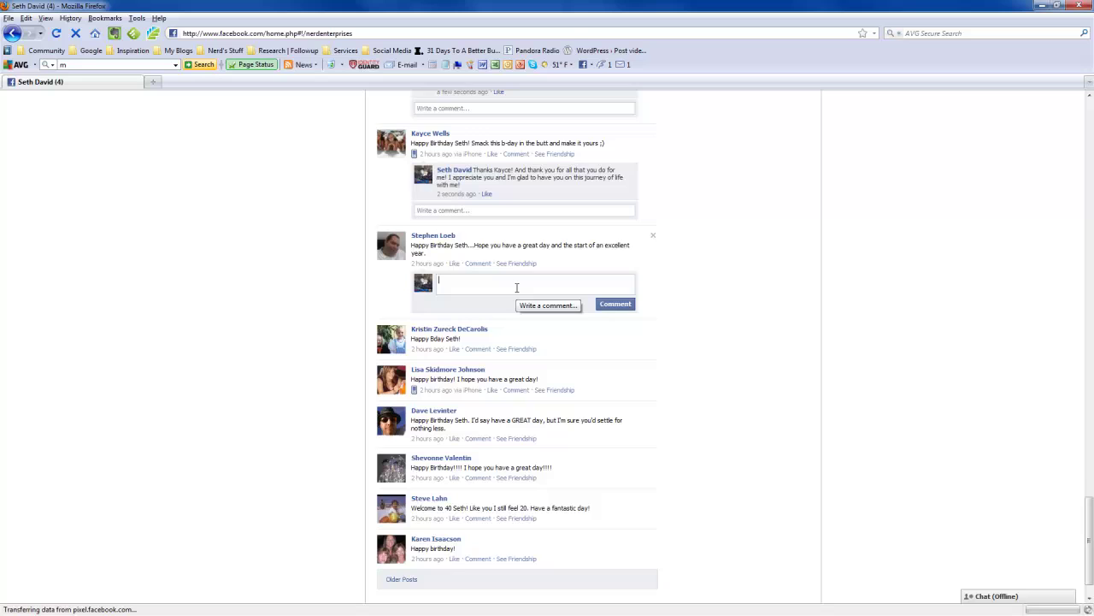
pyautogui.scroll(-2, 509, 287)
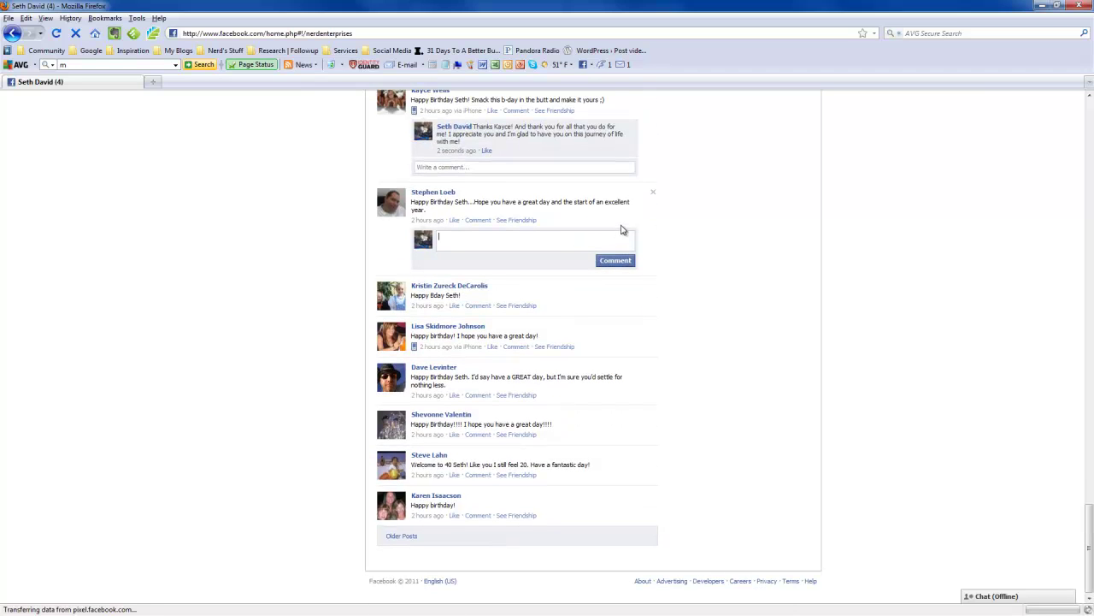
pyautogui.write('Thanks Steven! I have no doubt')
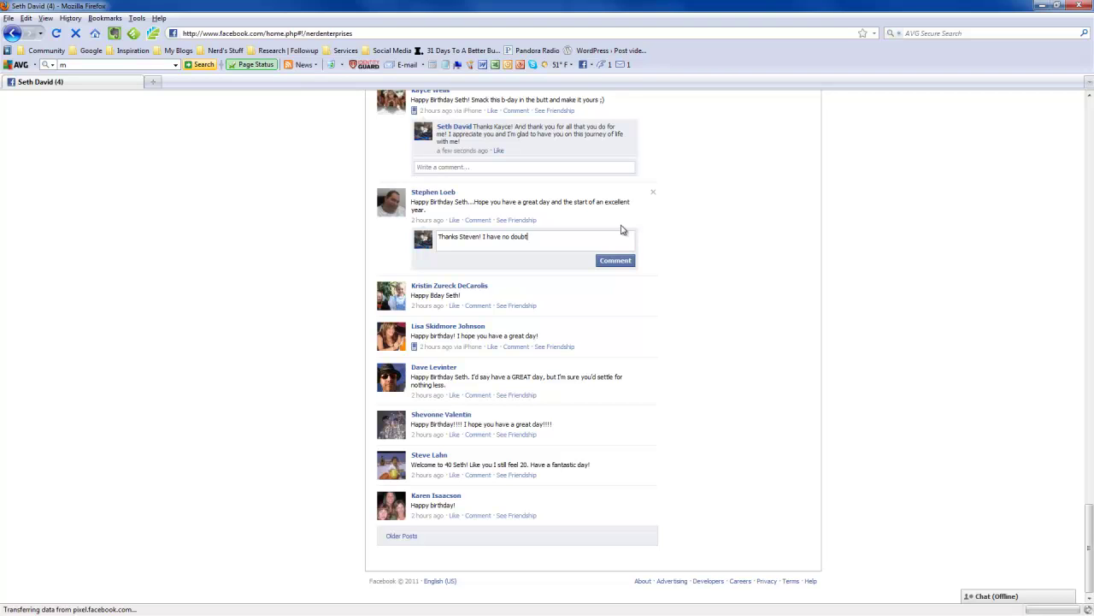
pyautogui.write(' this year will be the best ever!')
pyautogui.click(616, 261)
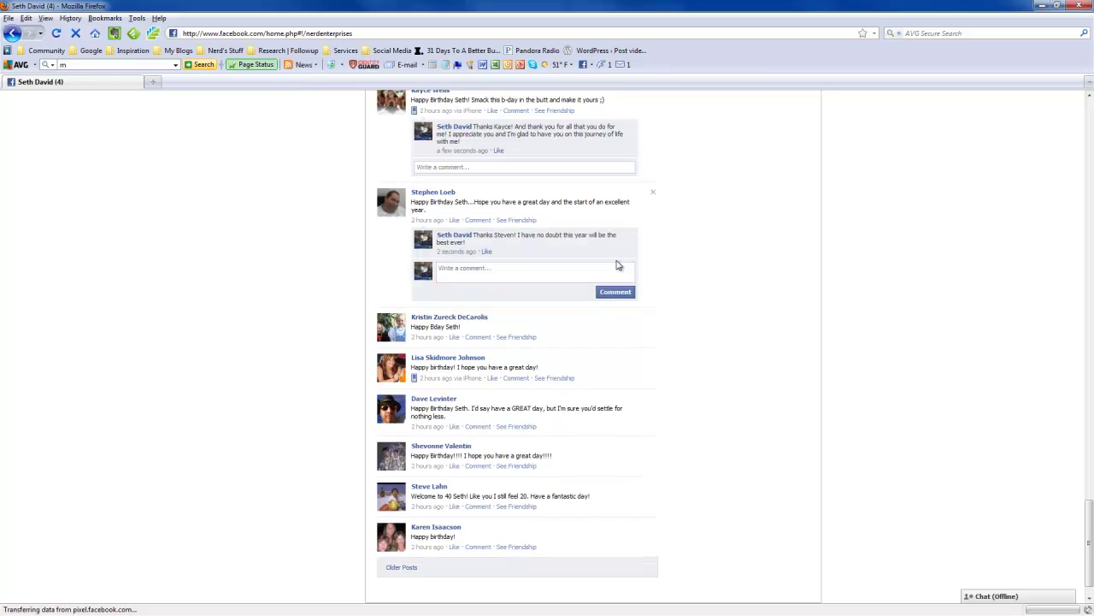
# - Start a reply to the "Happy Bday" post with "Thanks" and the poster's first name
pyautogui.click(478, 313)
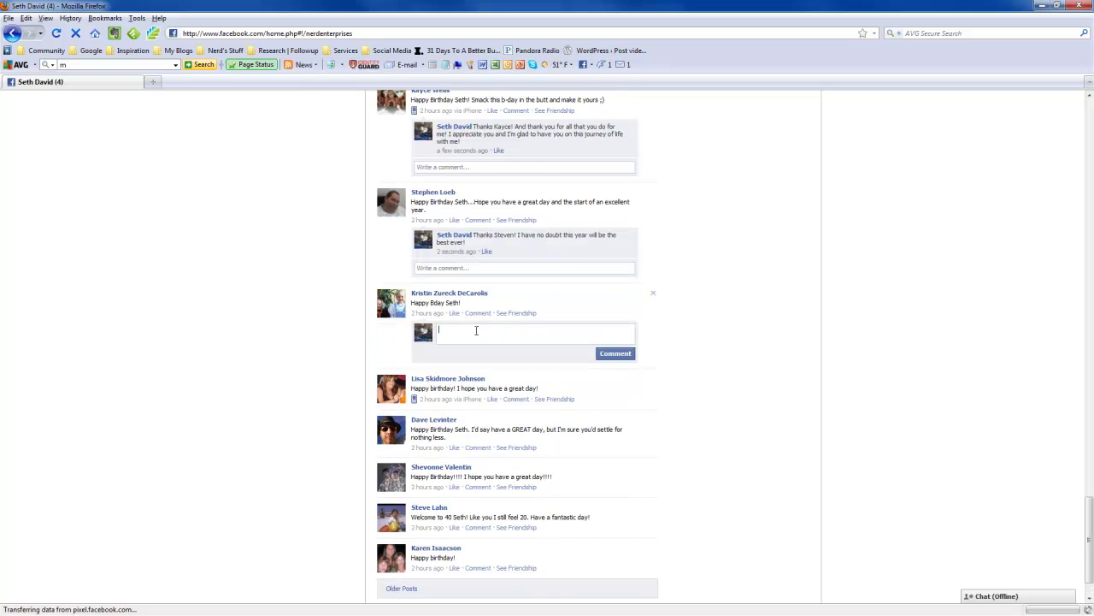
pyautogui.scroll(-1, 487, 325)
pyautogui.write('Thanks Kristin')
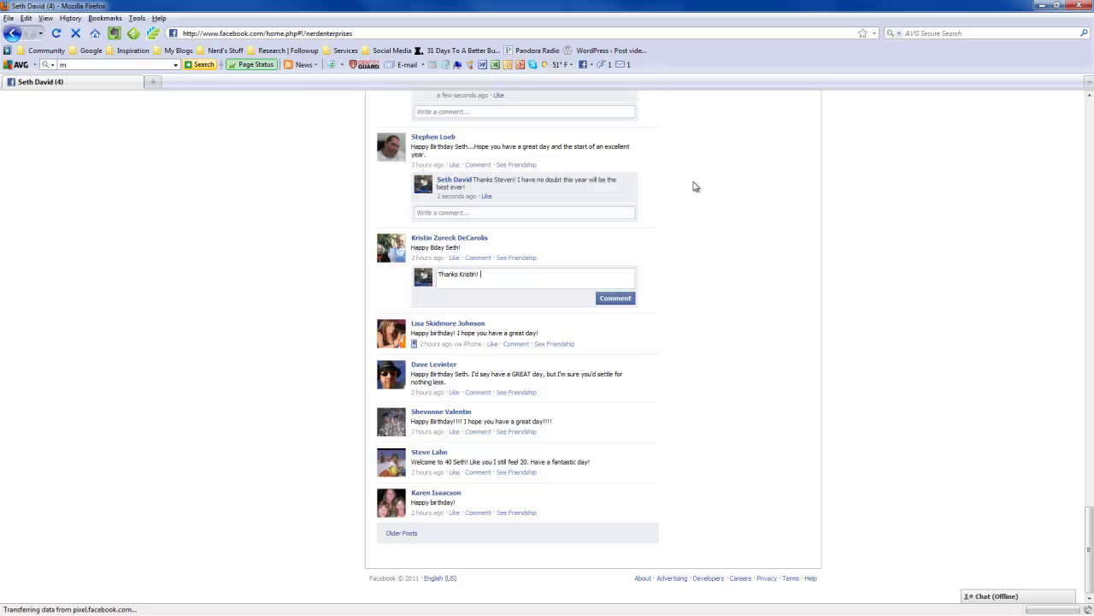
pyautogui.write('! I appreciate you taking the time to acknow')
pyautogui.hotkey('ctrl', 'shift', 'Left')
pyautogui.hotkey('ctrl', 'shift', 'Left')
pyautogui.hotkey('ctrl', 'shift', 'Left')
pyautogui.hotkey('ctrl', 'shift', 'Left')
pyautogui.hotkey('ctrl', 'shift', 'Left')
pyautogui.hotkey('ctrl', 'shift', 'Left')
pyautogui.hotkey('ctrl', 'shift', 'Left')
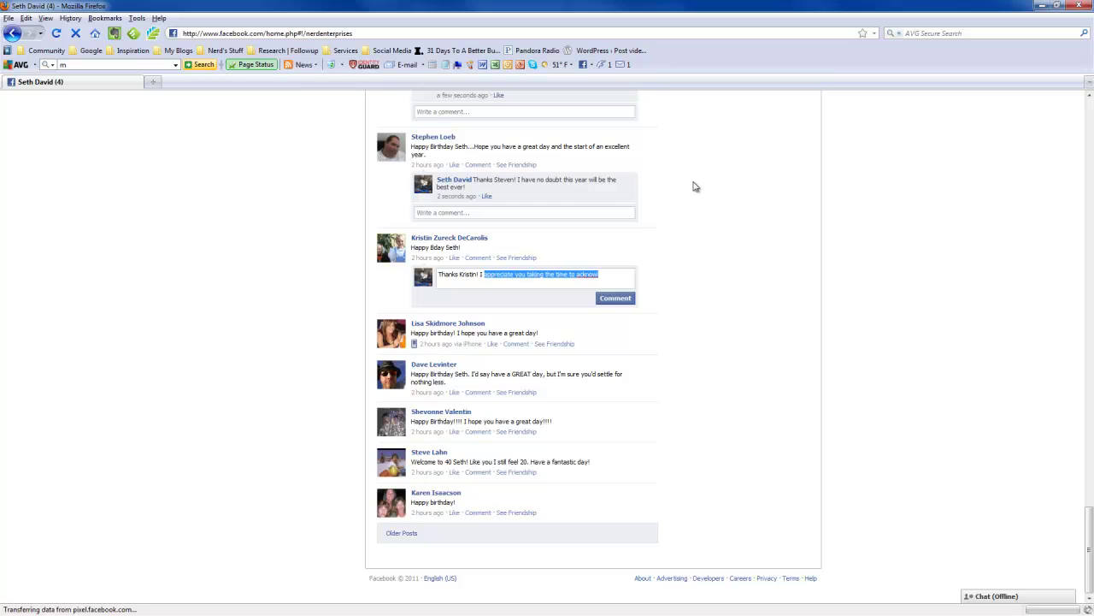
pyautogui.hotkey('ctrl', 'shift', 'Left')
pyautogui.press('BackSpace')
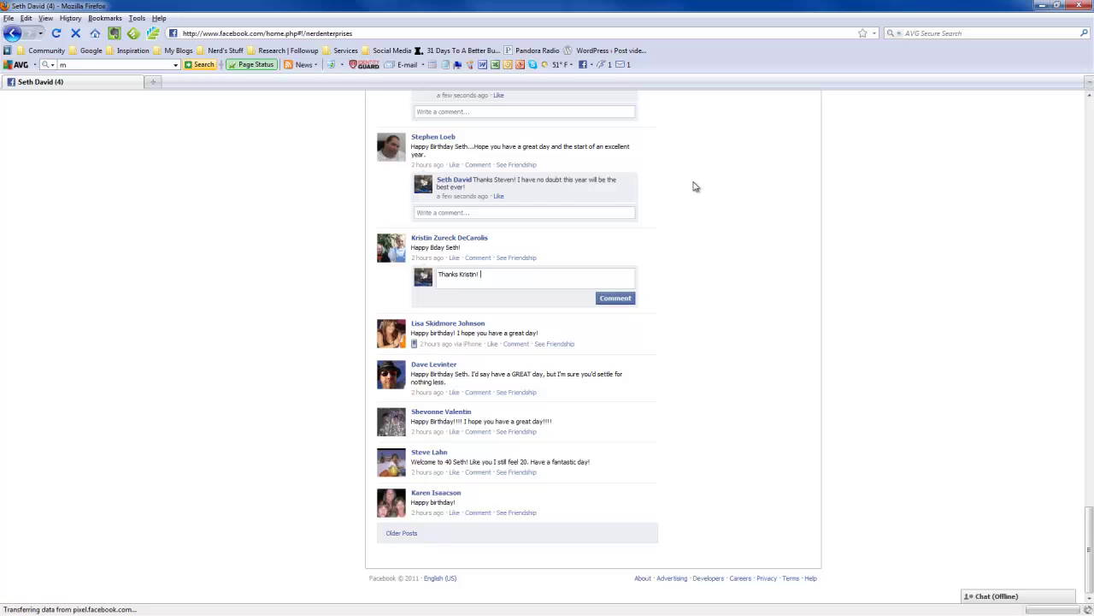
# - Complete the reply with "I hope your day is great, so that you can have fond memories of my 40th birthday!" and post it
pyautogui.write('I hope you')
pyautogui.write('r day is great')
pyautogui.write('!')
pyautogui.press('BackSpace')
pyautogui.write(', so that yuo')
pyautogui.write(' c')
pyautogui.press('BackSpace')
pyautogui.press('BackSpace')
pyautogui.press('BackSpace')
pyautogui.press('BackSpace')
pyautogui.write('ou can have fond memori')
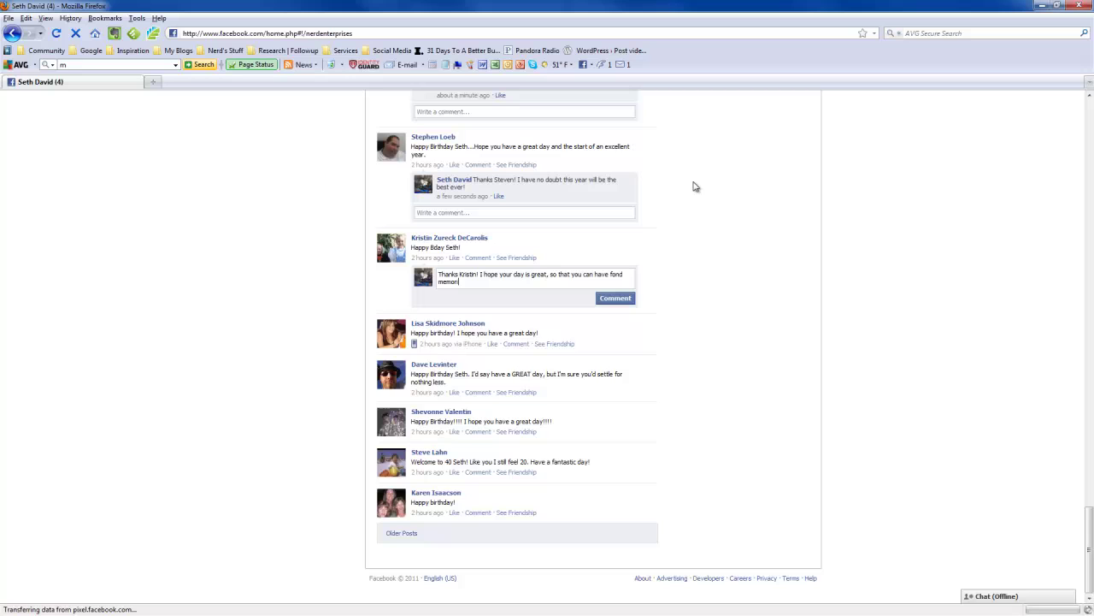
pyautogui.write('es of my 40th birthday!')
pyautogui.click(612, 299)
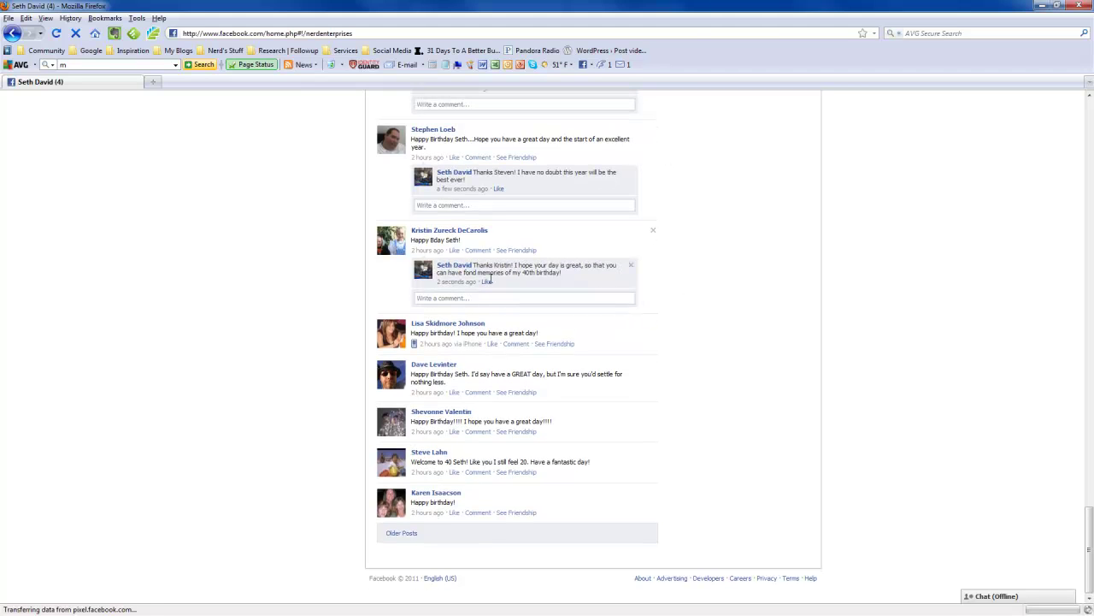
# - Reply to the "I hope you have a great day!" iPhone post with thanks by first name and "i appreciate you taking the time to acknowledge me!"
pyautogui.click(515, 344)
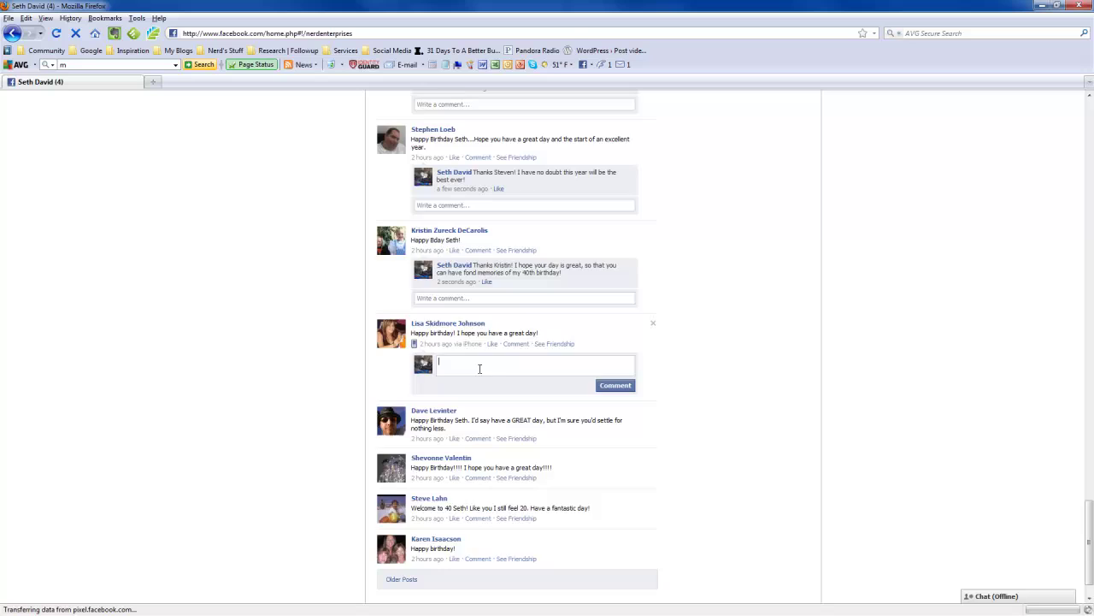
pyautogui.scroll(-1, 466, 342)
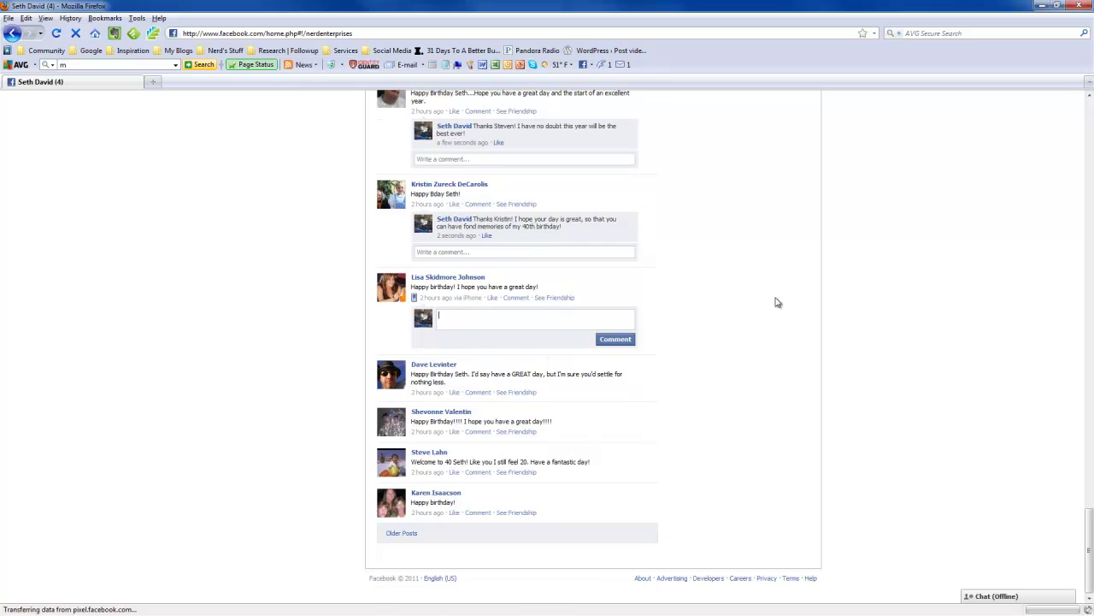
pyautogui.write('Thanks Lis')
pyautogui.write('a! I appreciate you taking the time to acknowledge me!')
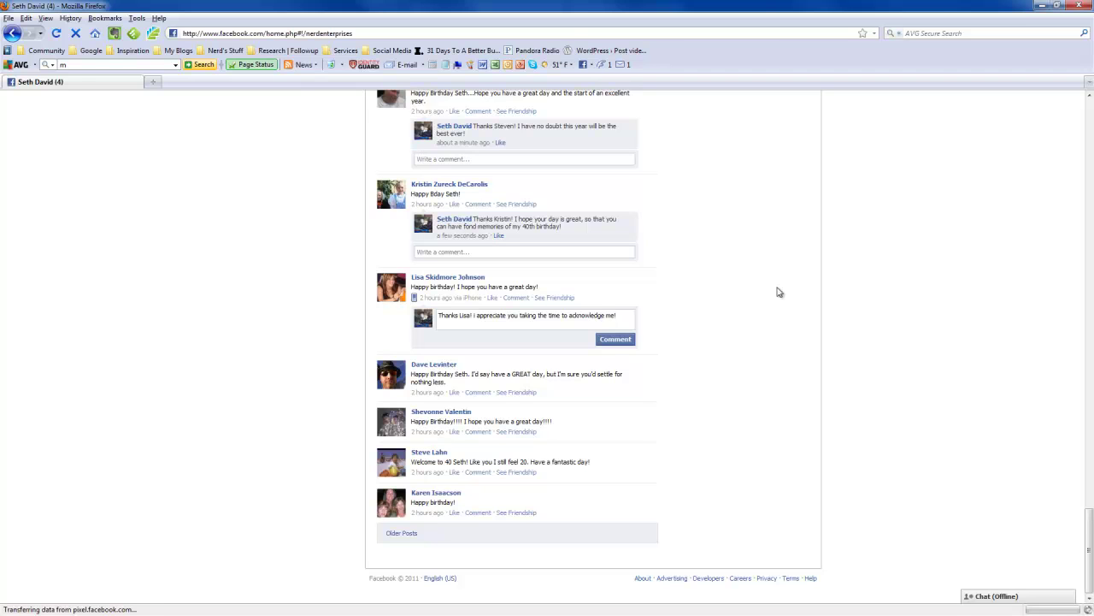
pyautogui.click(614, 340)
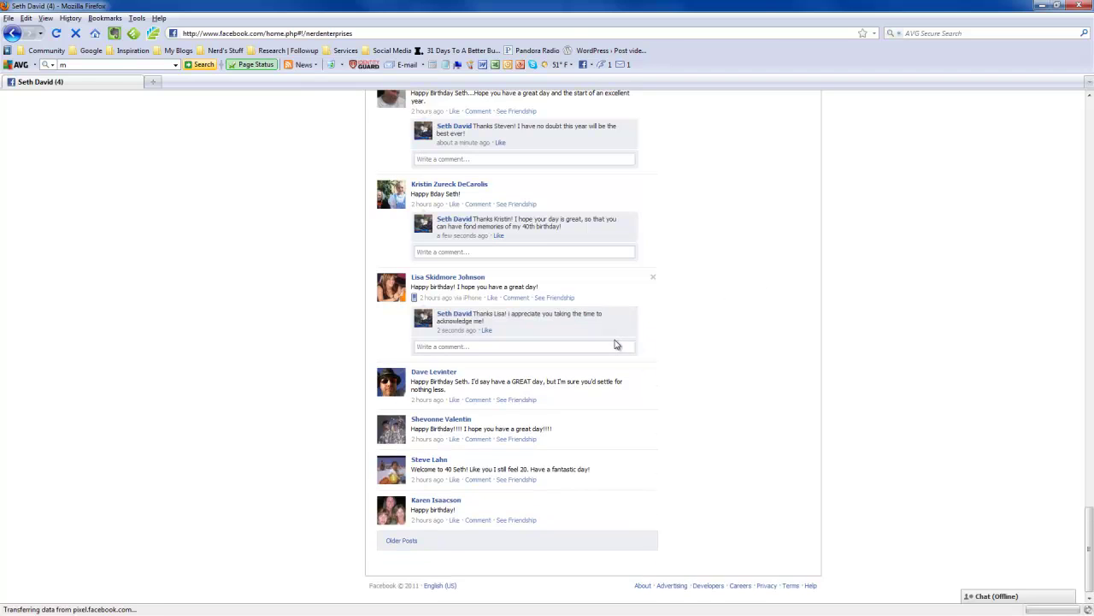
# - Start a reply to the "settle for nothing less" post with "Hey", the poster's first name and "I'm recording this as I type my replies"
pyautogui.click(475, 393)
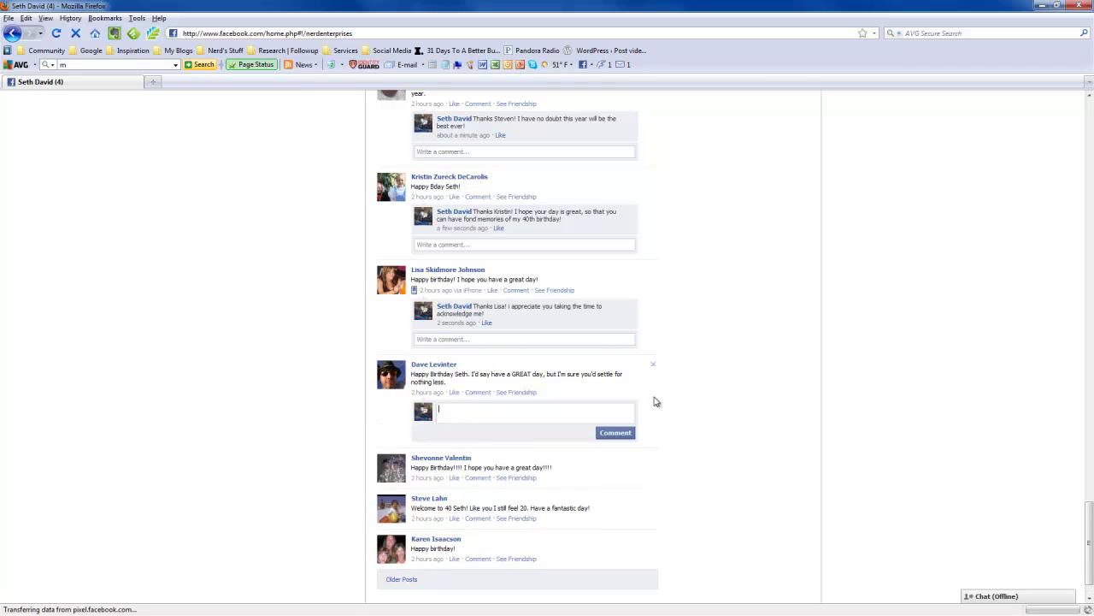
pyautogui.scroll(-1, 589, 399)
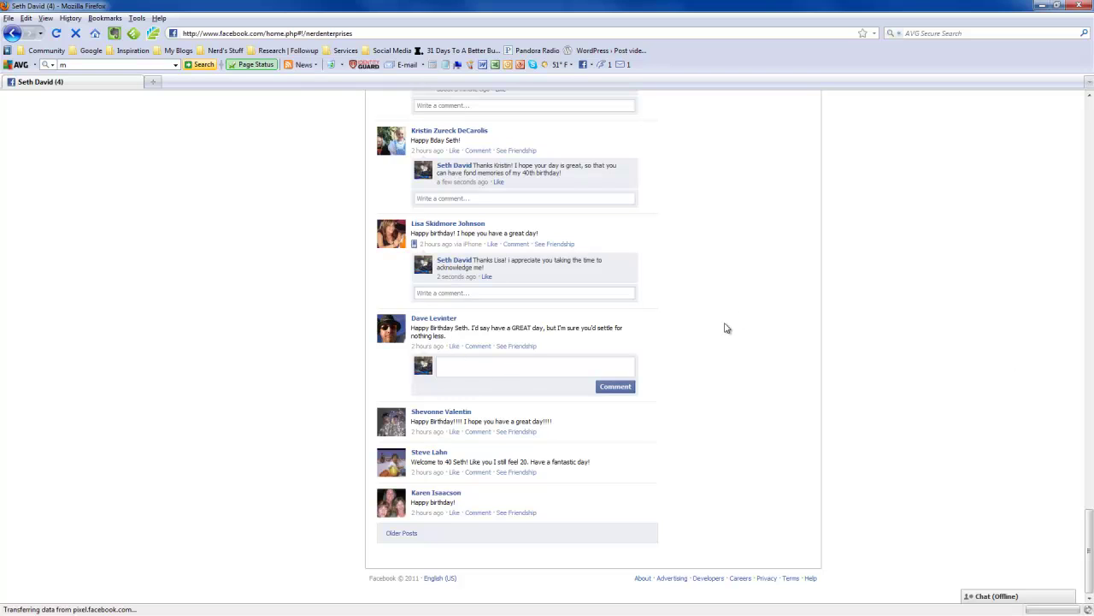
pyautogui.write("Hey Dave! I'm recording this as I type my replies")
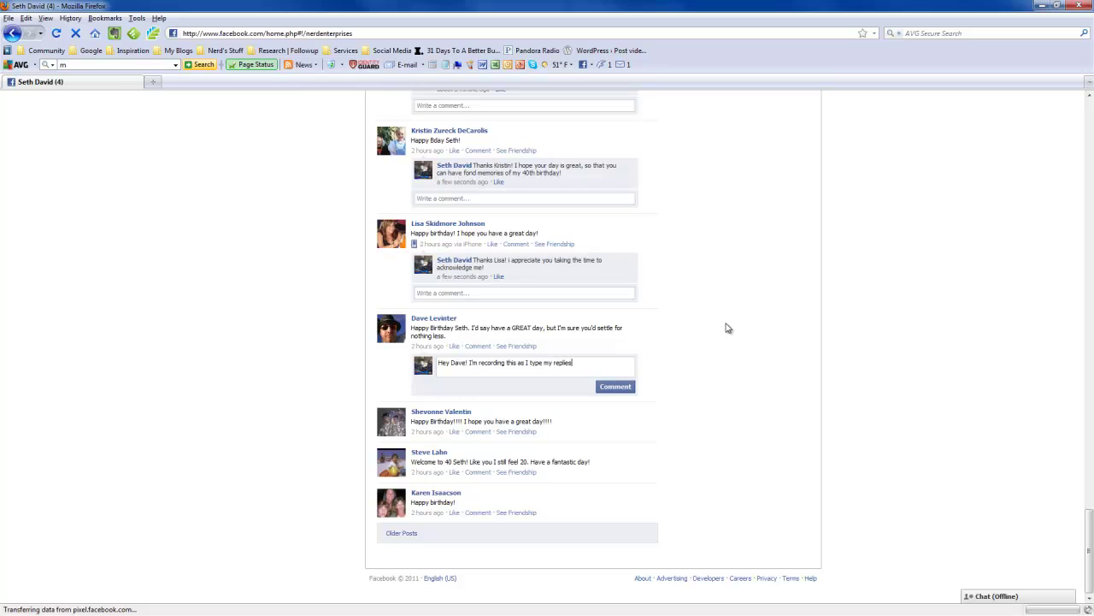
# - Finish the reply with "You are absolutely correct! Nothing less! Look forward to seeing you in person in 2011!" and post it
pyautogui.write('! You are absolutely correct! Nothing less! Look fo')
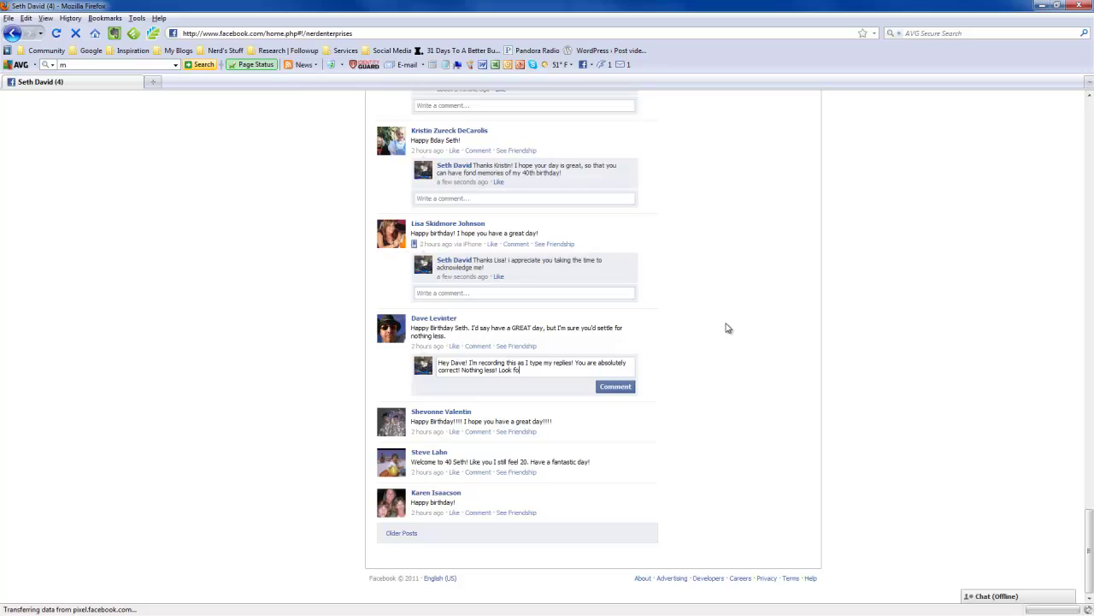
pyautogui.write('rward to seeing you in person in 2011!')
pyautogui.click(604, 387)
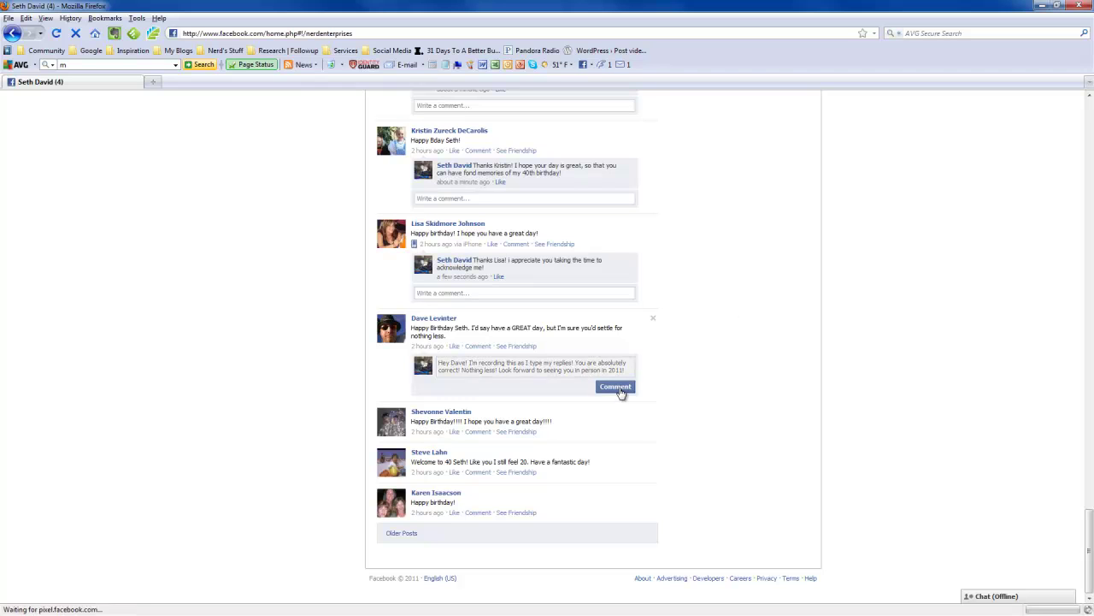
# - Reply to the "I hope you have a great day!!!!" post with "Happy Birthday! glad to have you with me on this life journey!"
pyautogui.click(476, 447)
pyautogui.scroll(-1, 572, 444)
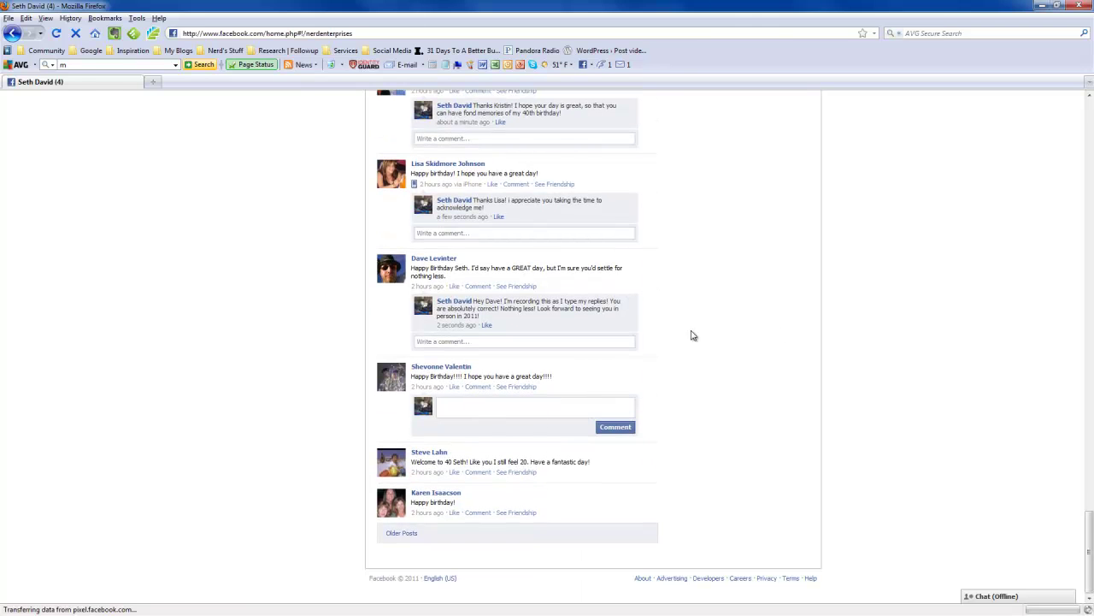
pyautogui.write('Happy Birthday!')
pyautogui.write('glad to have you with m')
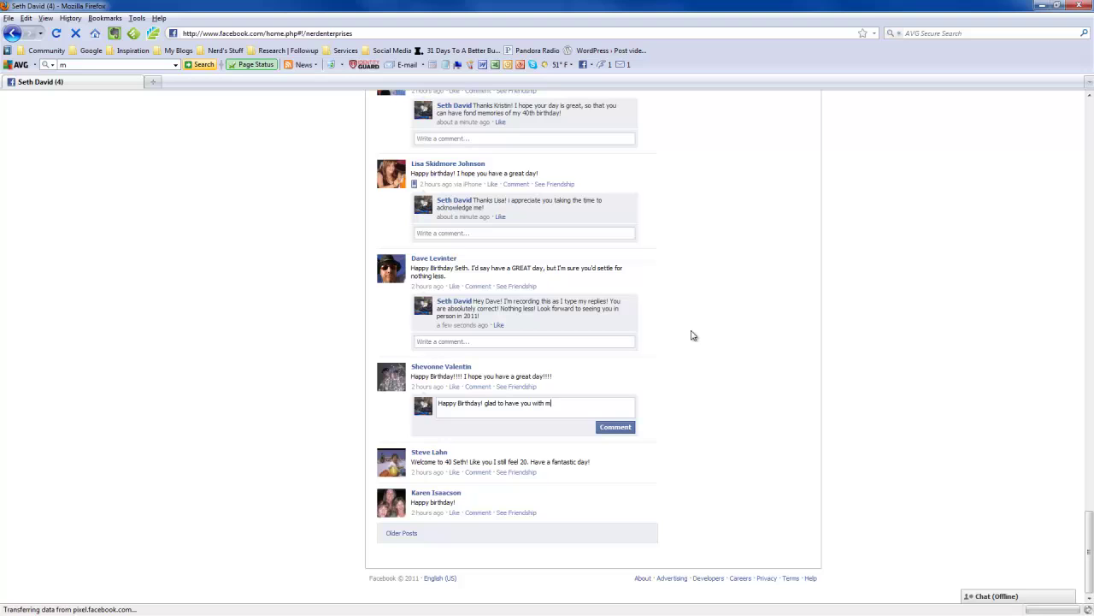
pyautogui.write('e on this life journey!')
pyautogui.click(626, 428)
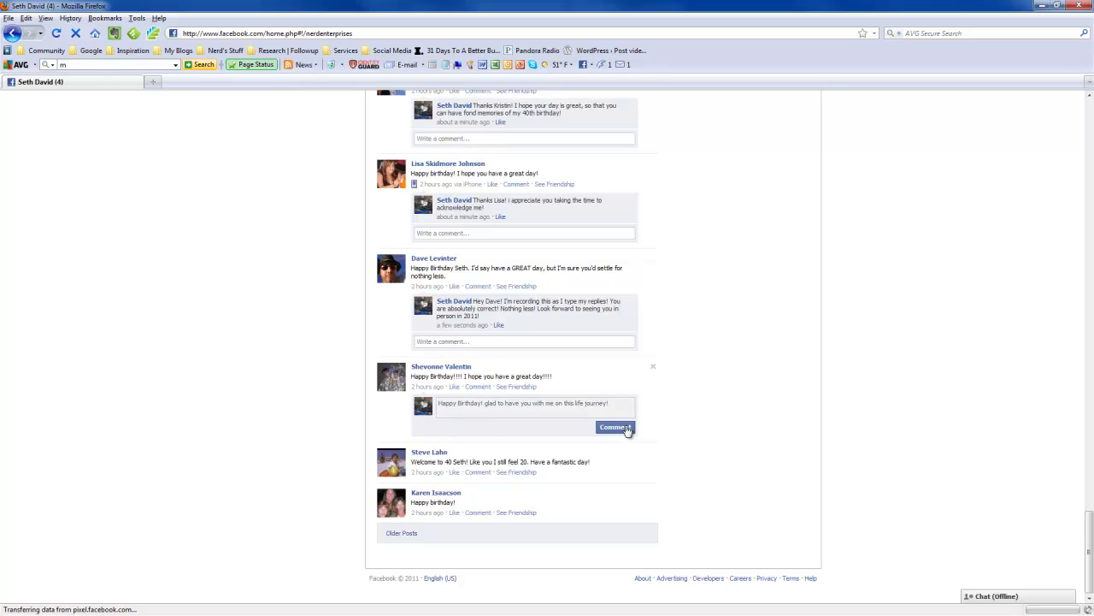
# - Reply to the "Welcome to 40" post with "Thanks! Glad to have someone trudging this road ahead of me to point out the bumps!"
pyautogui.click(476, 476)
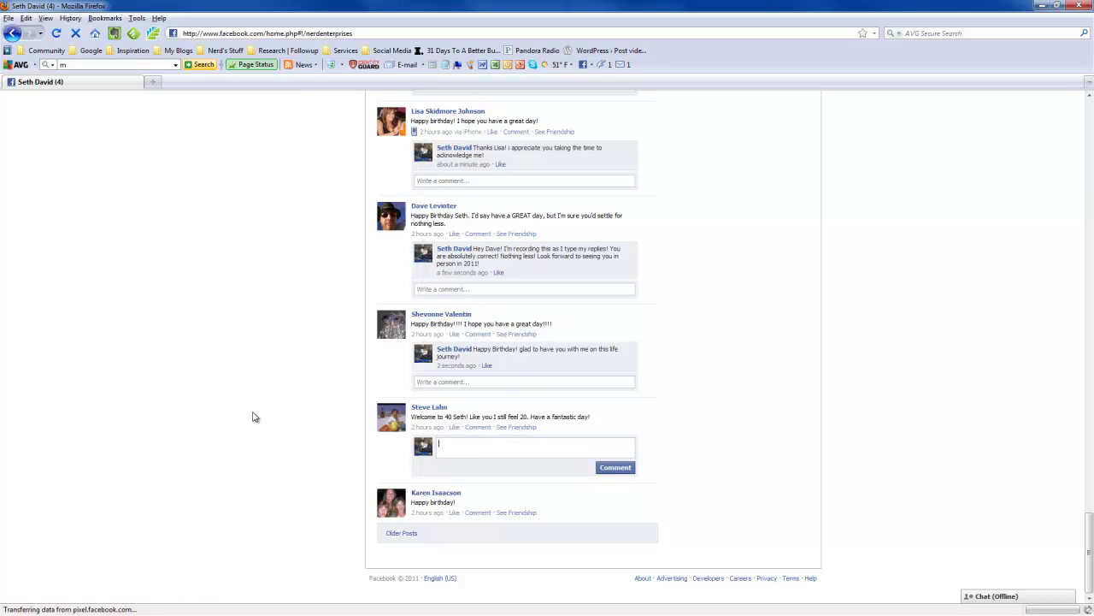
pyautogui.write('Thanks')
pyautogui.write('! Glad to have someone trudging ths road a')
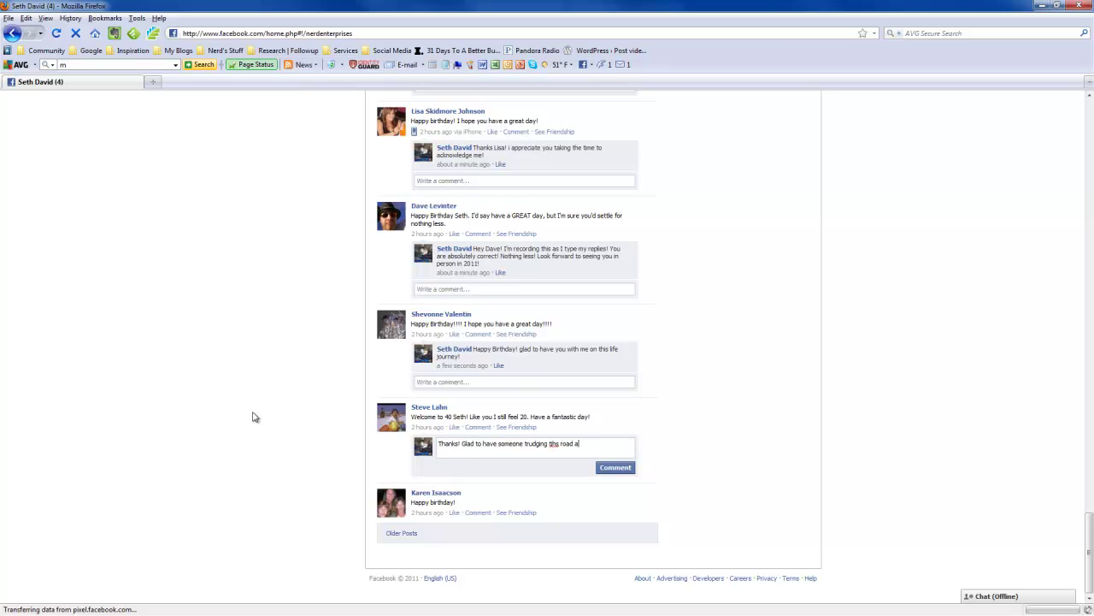
pyautogui.write('head o')
pyautogui.write('f me to point out the bumpo')
pyautogui.rightClick(553, 444)
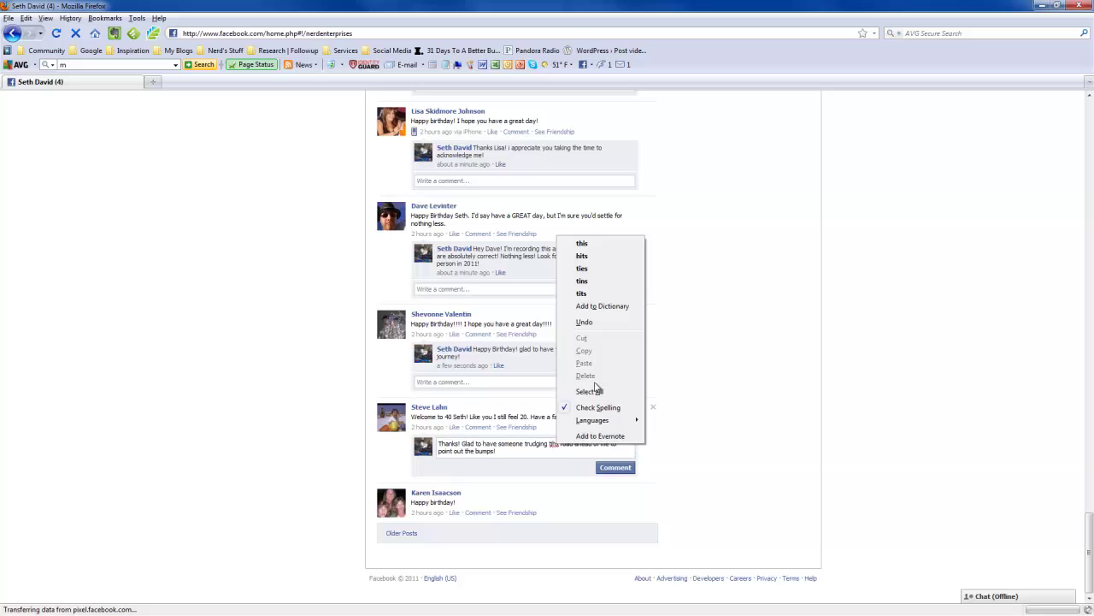
pyautogui.click(581, 247)
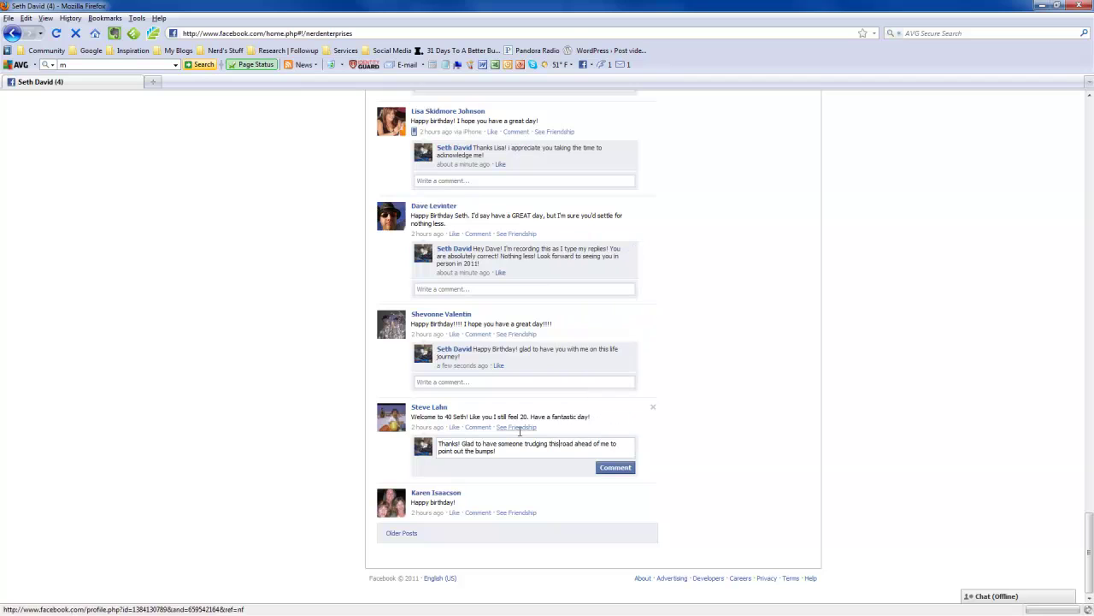
pyautogui.click(622, 468)
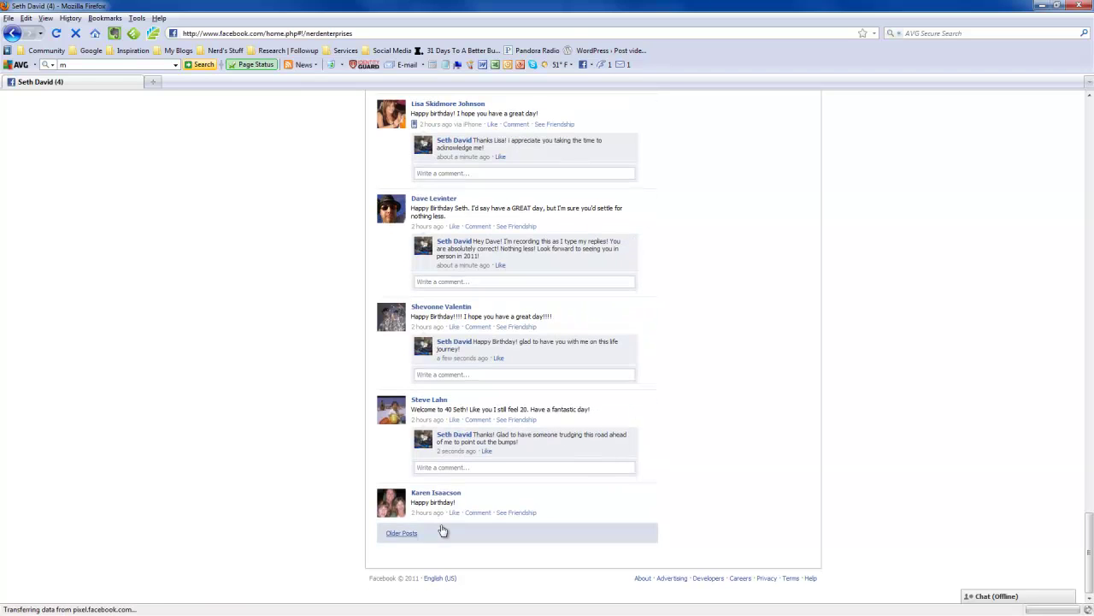
# - Reply to the last loaded "Happy birthday!" post with thanks by first name and "I look forward to hopefully working with you on some level this year!"
pyautogui.click(478, 513)
pyautogui.click(609, 520)
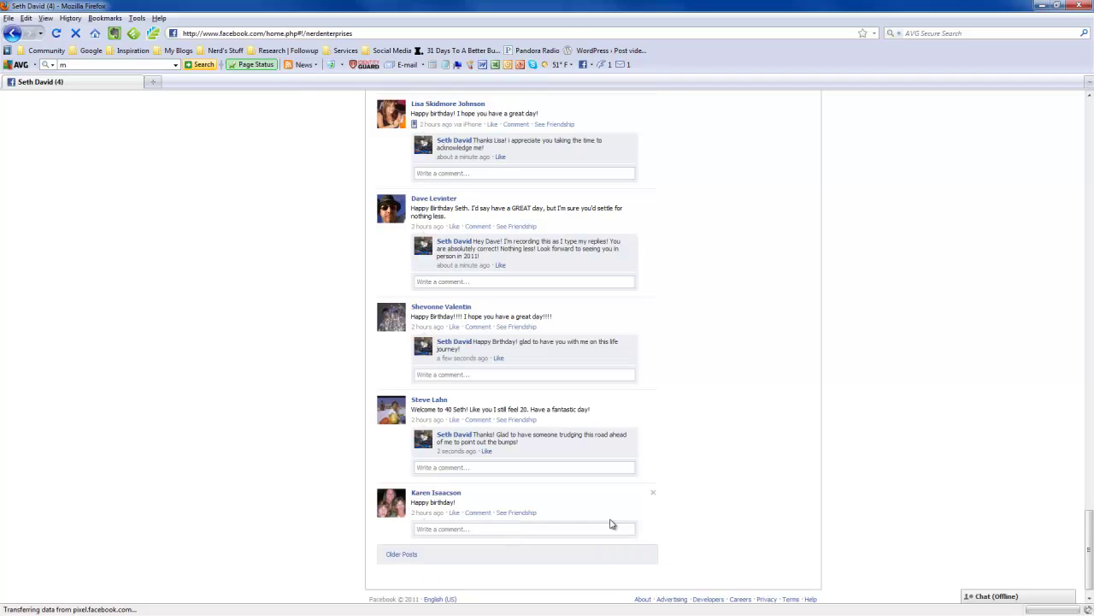
pyautogui.scroll(-1, 598, 520)
pyautogui.click(558, 508)
pyautogui.write('Tha')
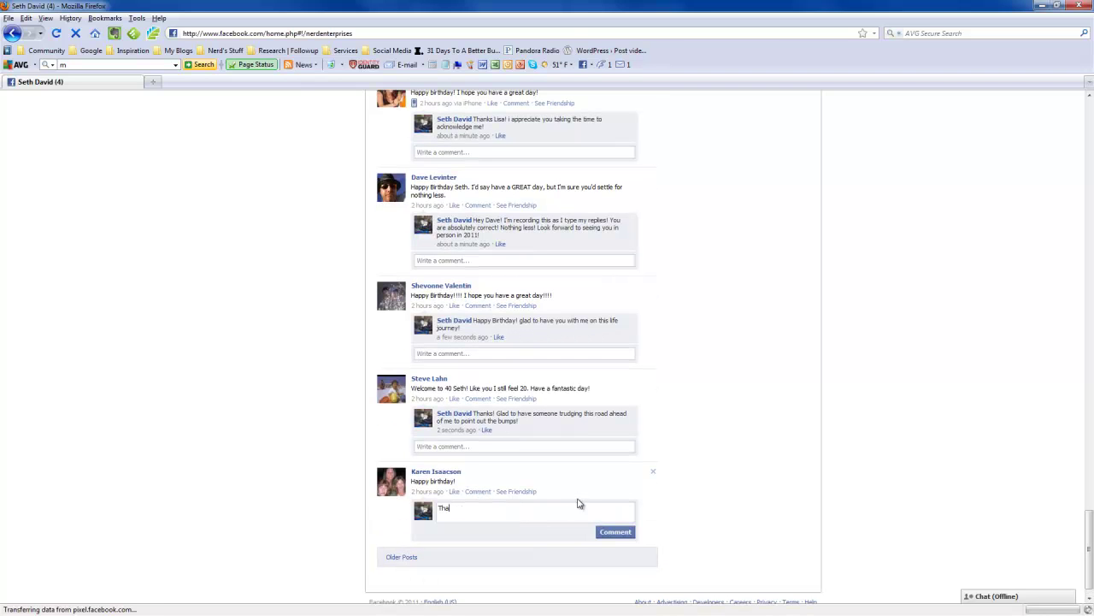
pyautogui.write('nks Karen!')
pyautogui.write('I loo')
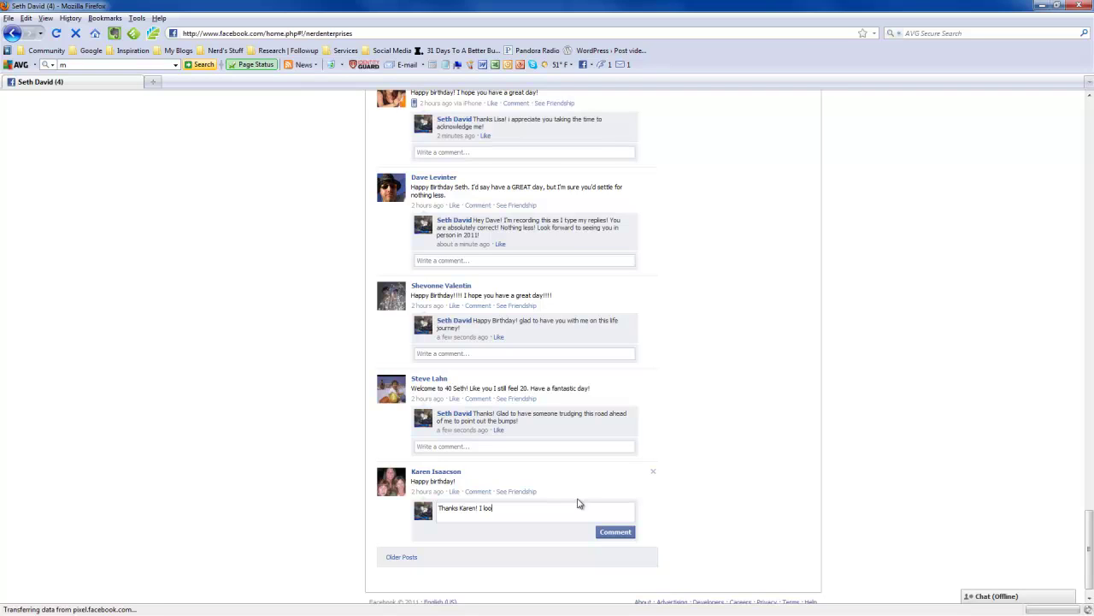
pyautogui.write('k forward to hopefully working with you on some level this year!')
pyautogui.click(615, 533)
# - Load older posts and reply to the "Hope your day is awesome!!!!" post with thanks by first name and "I'm sure it will be!"
pyautogui.click(398, 536)
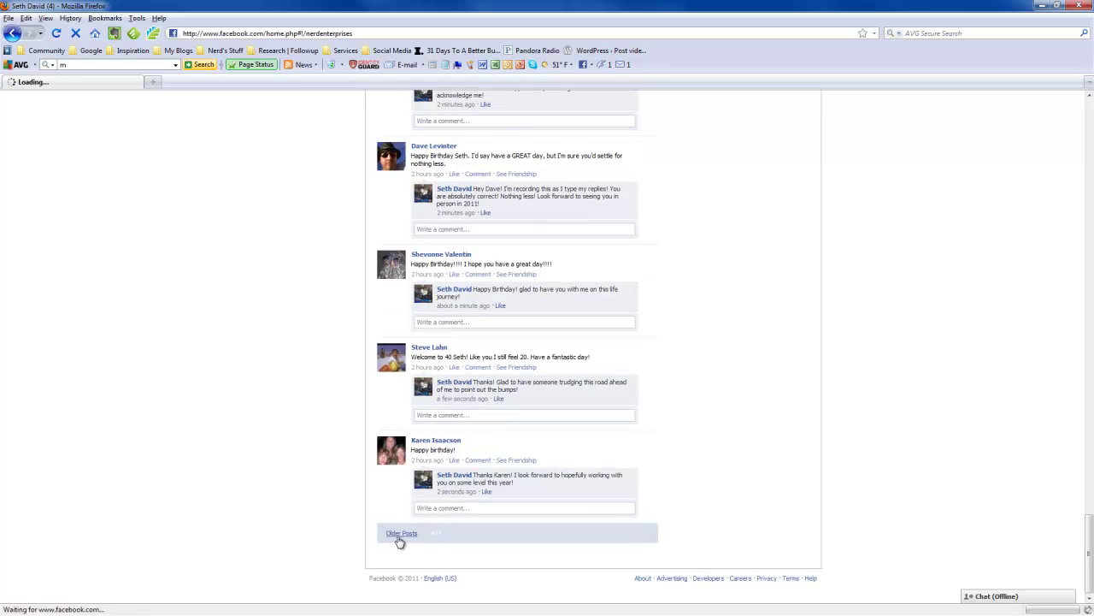
pyautogui.scroll(-7, 399, 538)
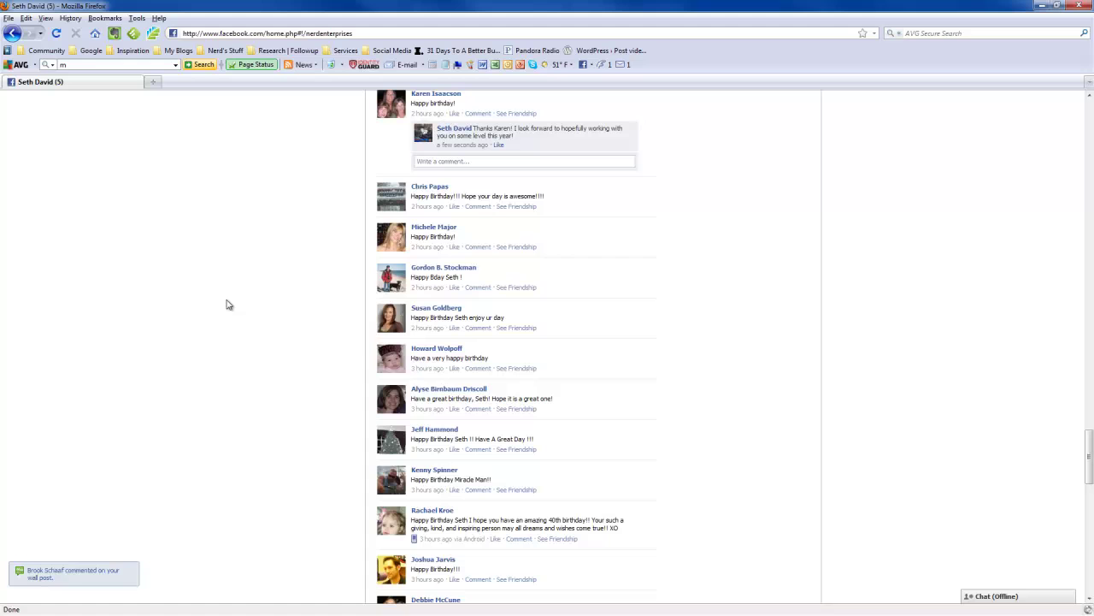
pyautogui.click(476, 207)
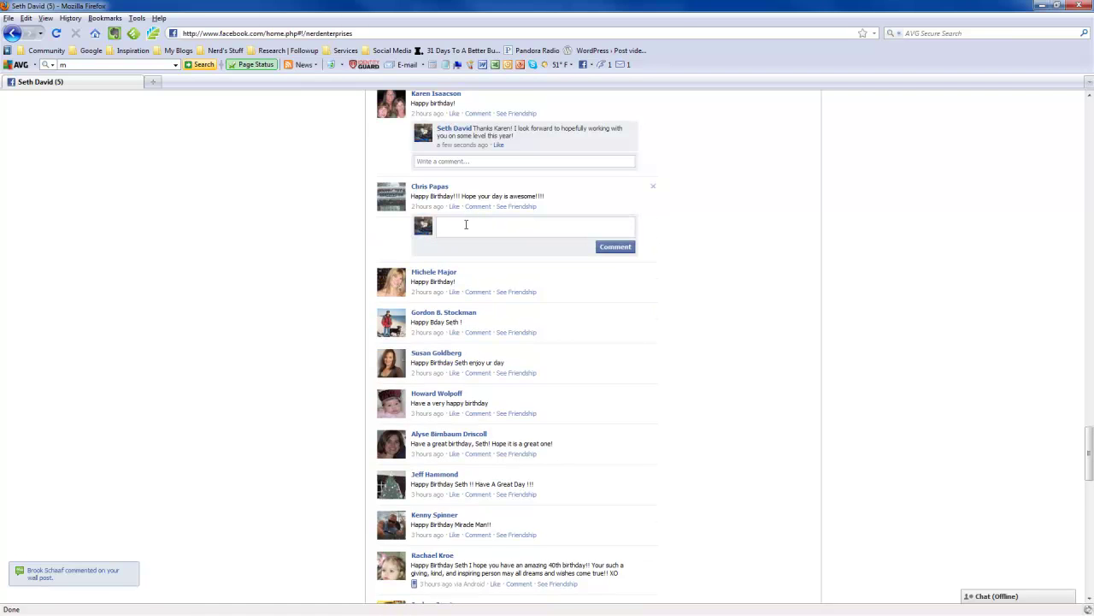
pyautogui.scroll(-1, 490, 241)
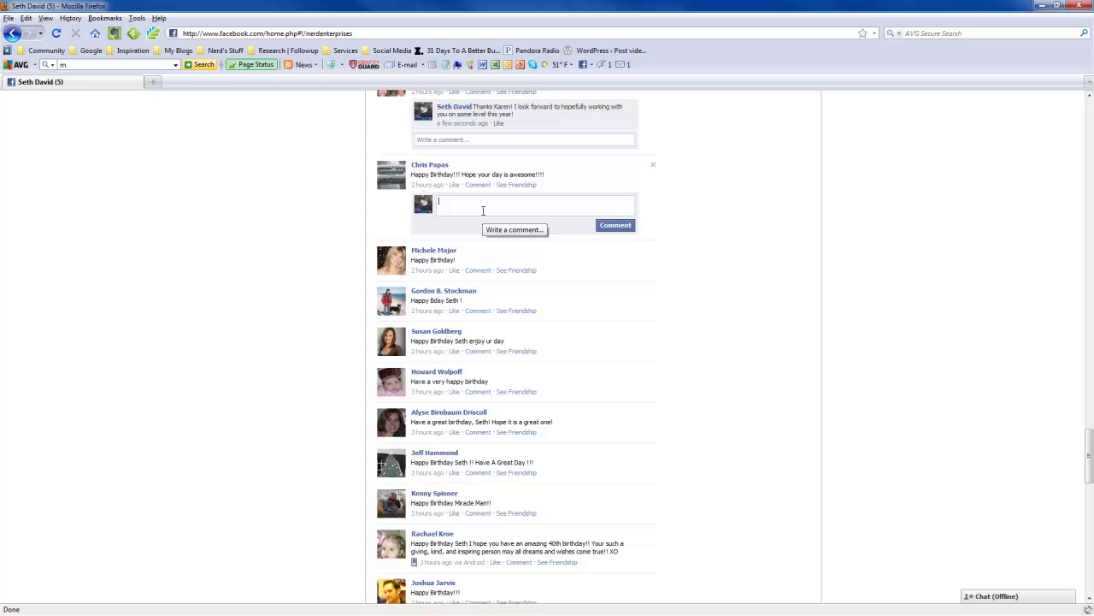
pyautogui.write('hanks Chris')
pyautogui.write("! I'm sure it will be!")
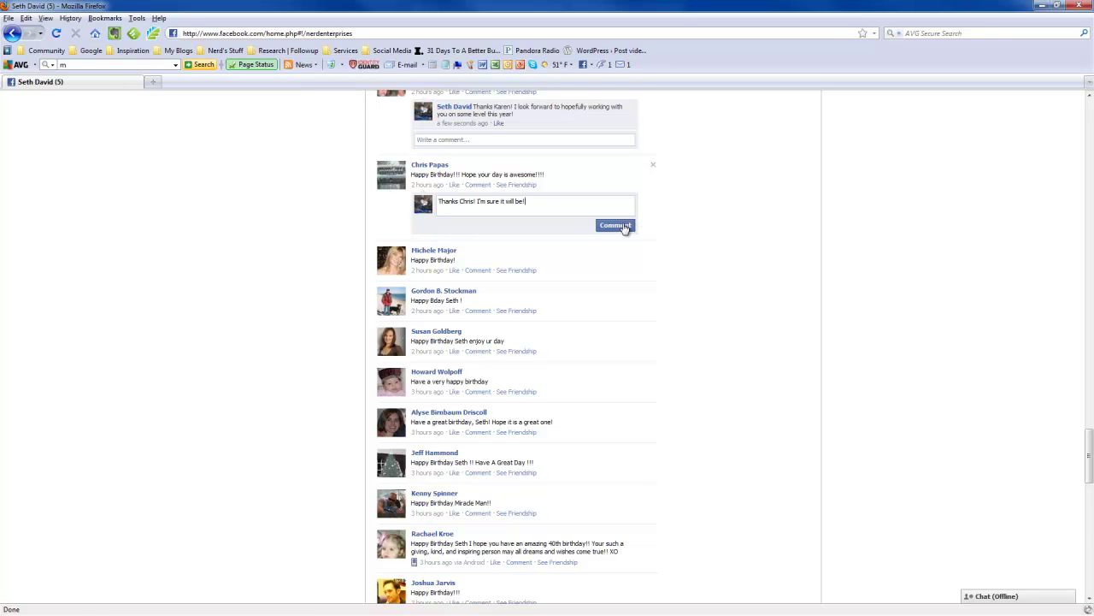
pyautogui.click(623, 225)
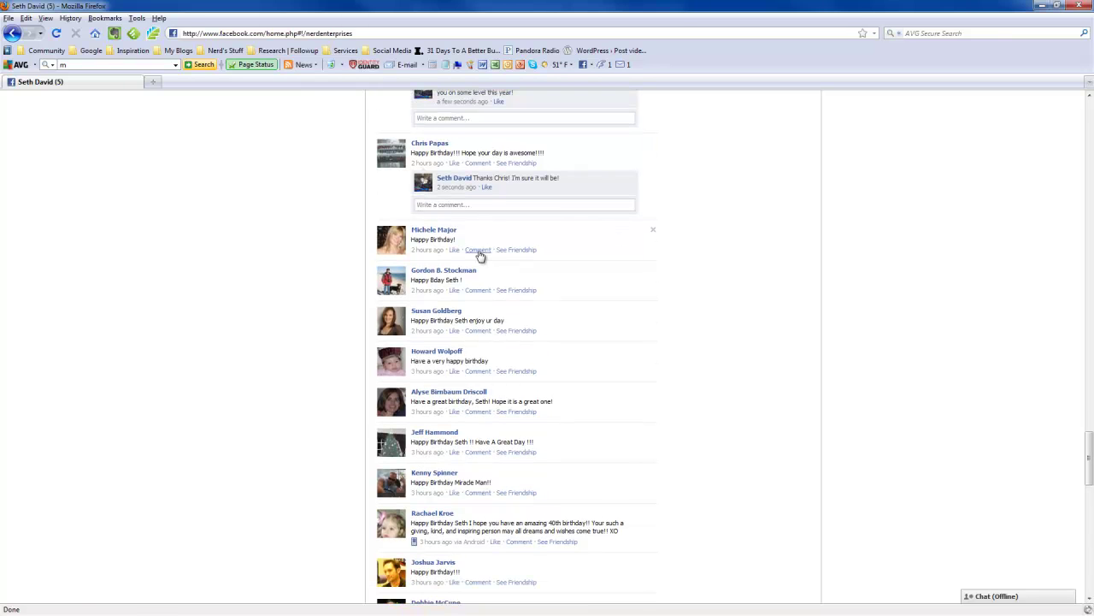
# - Reply to the "Happy Birthday!" post just below the "awesome" one with a short thank-you by first name
pyautogui.click(478, 249)
pyautogui.scroll(-4, 538, 287)
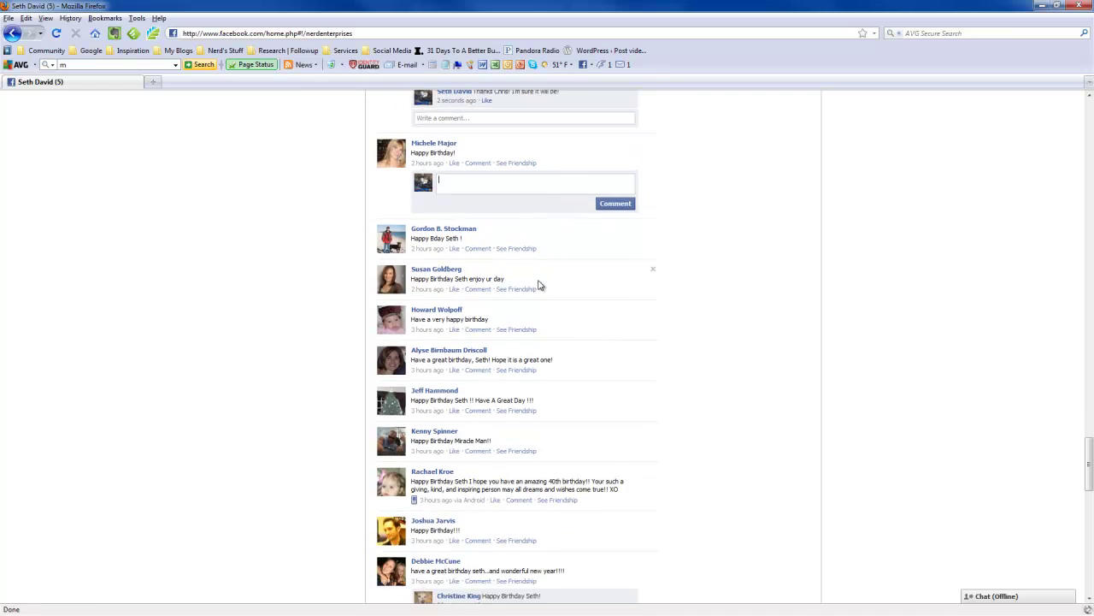
pyautogui.scroll(1, 542, 285)
pyautogui.scroll(2, 509, 231)
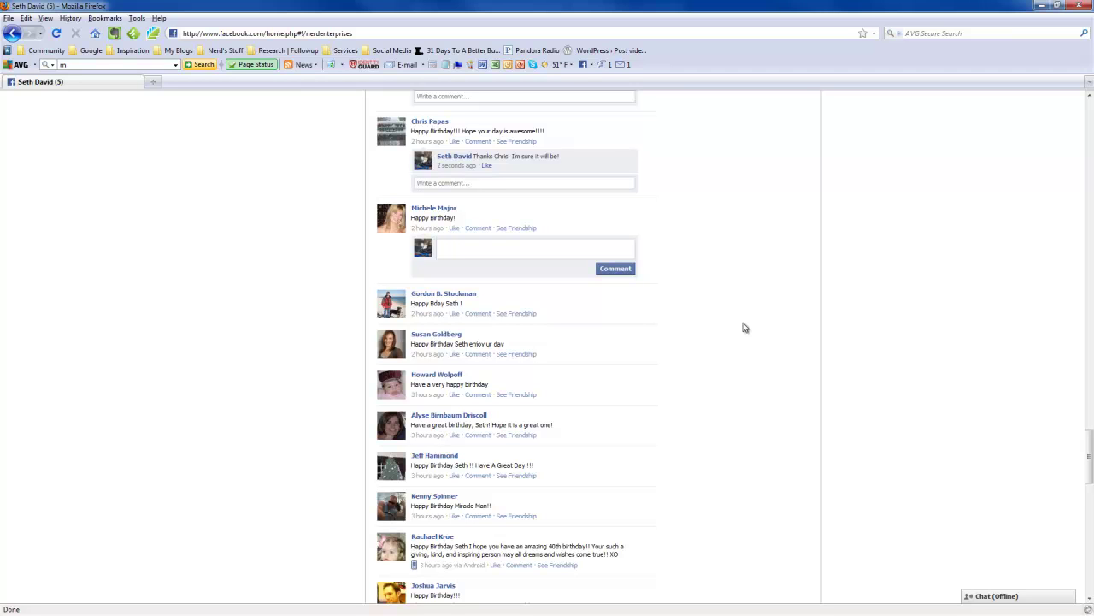
pyautogui.write('Thanks Michelle!')
pyautogui.click(615, 269)
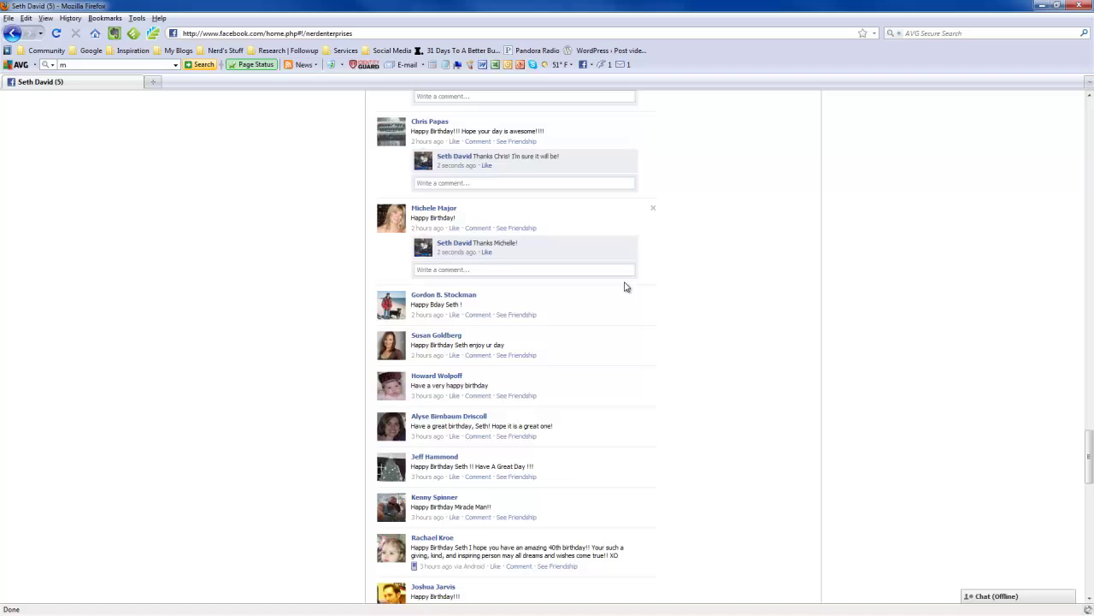
# - Reply to the "Happy Bday" post with a short thank-you by first name
pyautogui.scroll(-1, 598, 290)
pyautogui.click(478, 290)
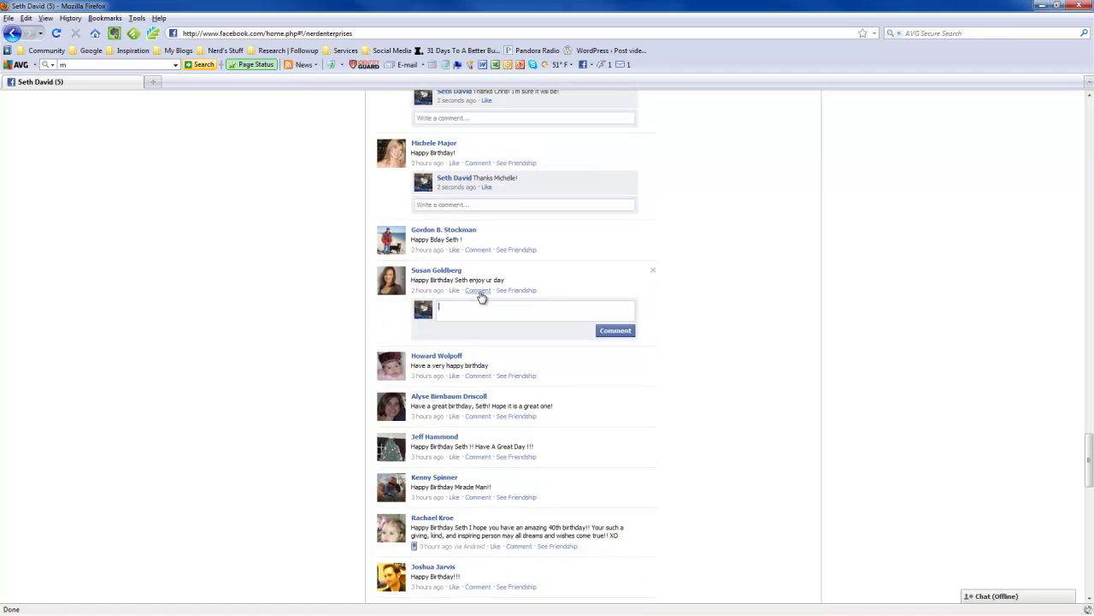
pyautogui.click(479, 250)
pyautogui.write('Thanks Gordon!')
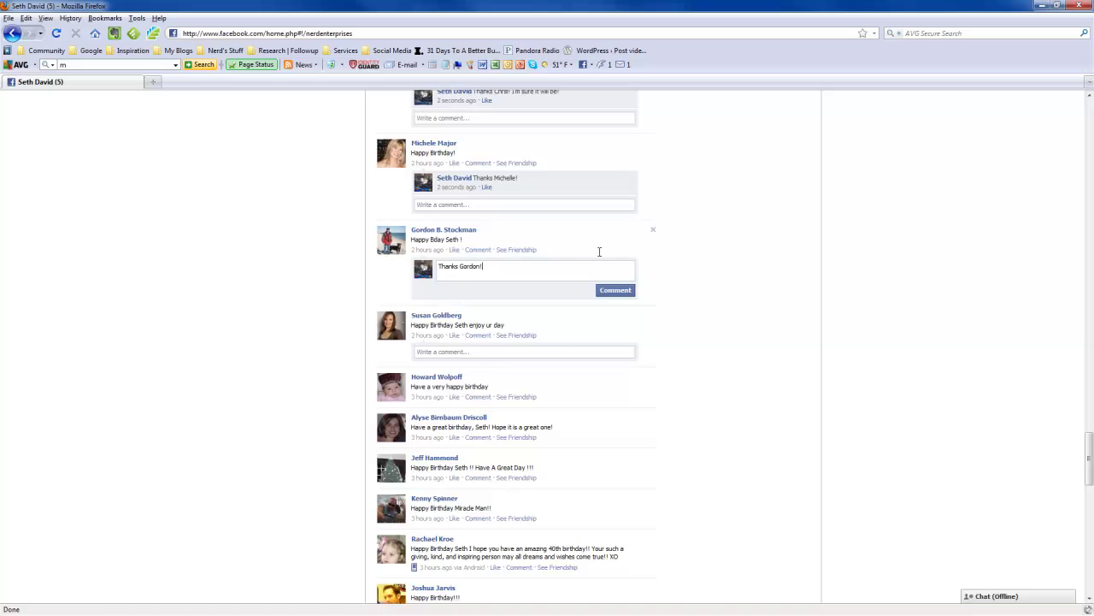
pyautogui.click(622, 289)
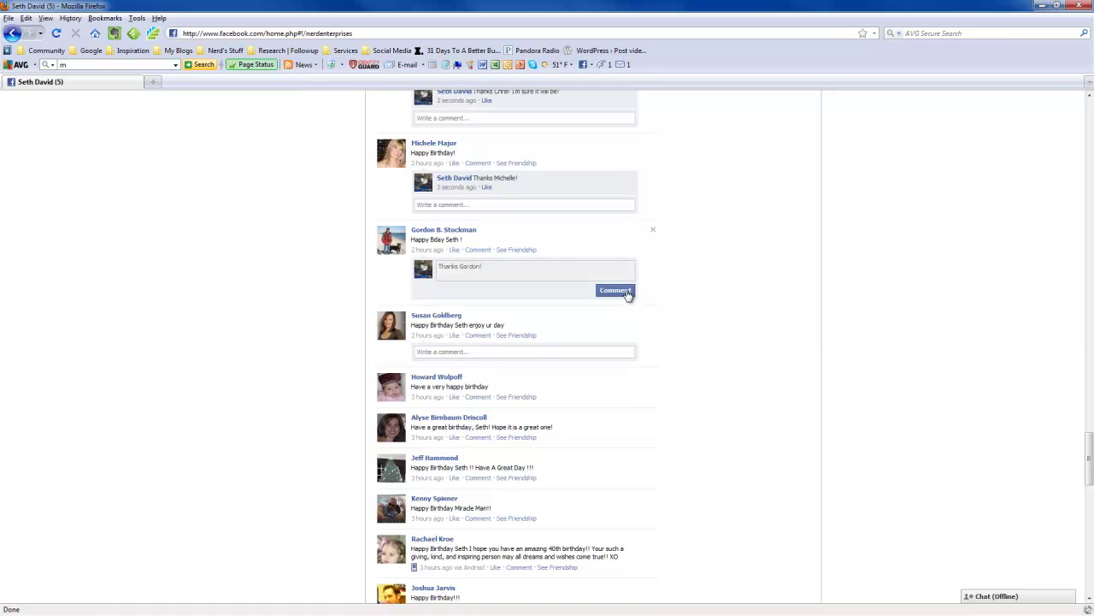
# - Reply to the "enjoy ur day" post with thanks by first name and "I'm sure it will be great!"
pyautogui.click(474, 354)
pyautogui.scroll(-1, 487, 316)
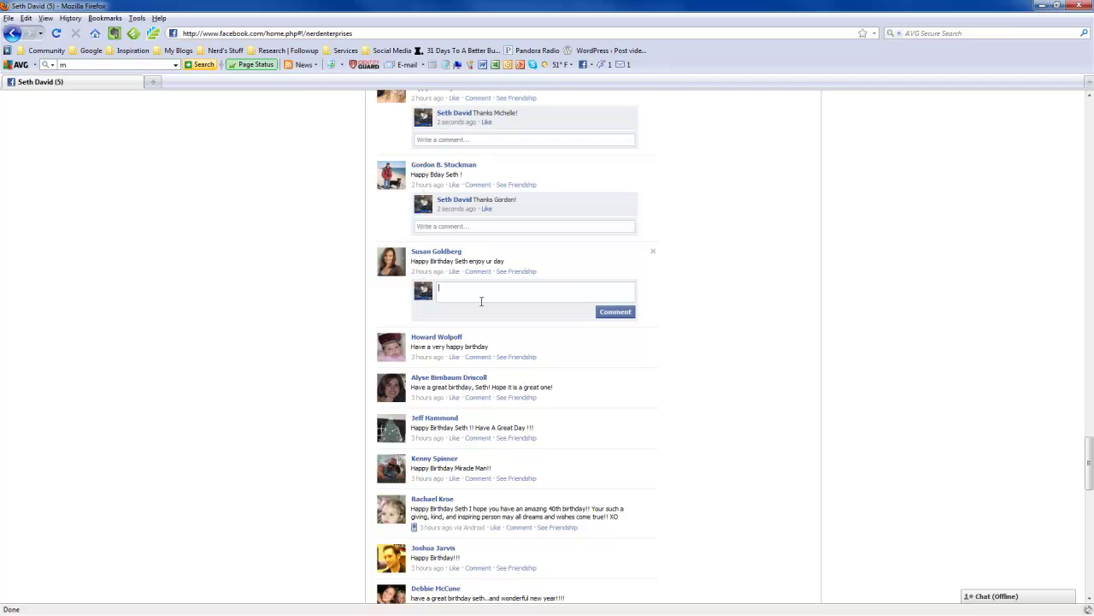
pyautogui.write("hanks susanS I'm sure it will be great!")
pyautogui.click(623, 312)
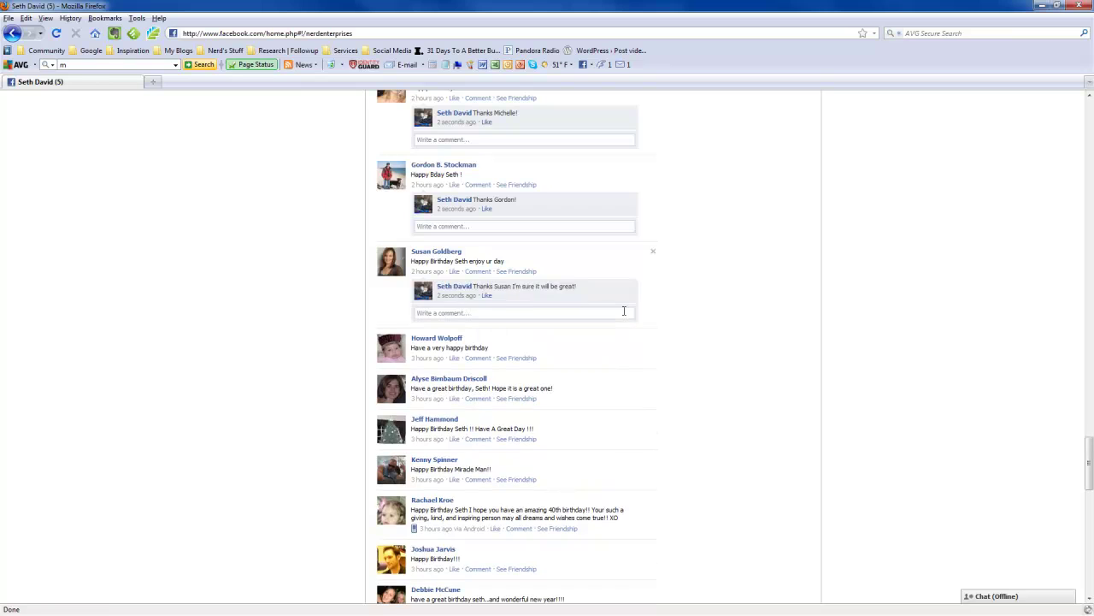
# - Reply to the "Have a very happy birthday" post with a short thank-you by first name
pyautogui.scroll(-2, 625, 316)
pyautogui.click(480, 272)
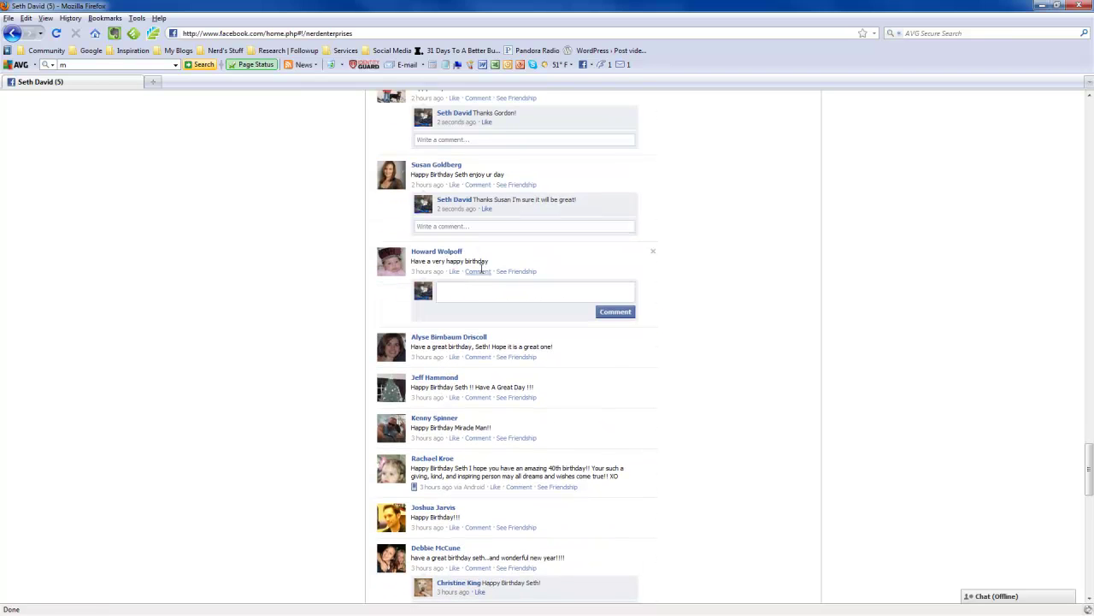
pyautogui.scroll(-2, 475, 291)
pyautogui.write('Thanks')
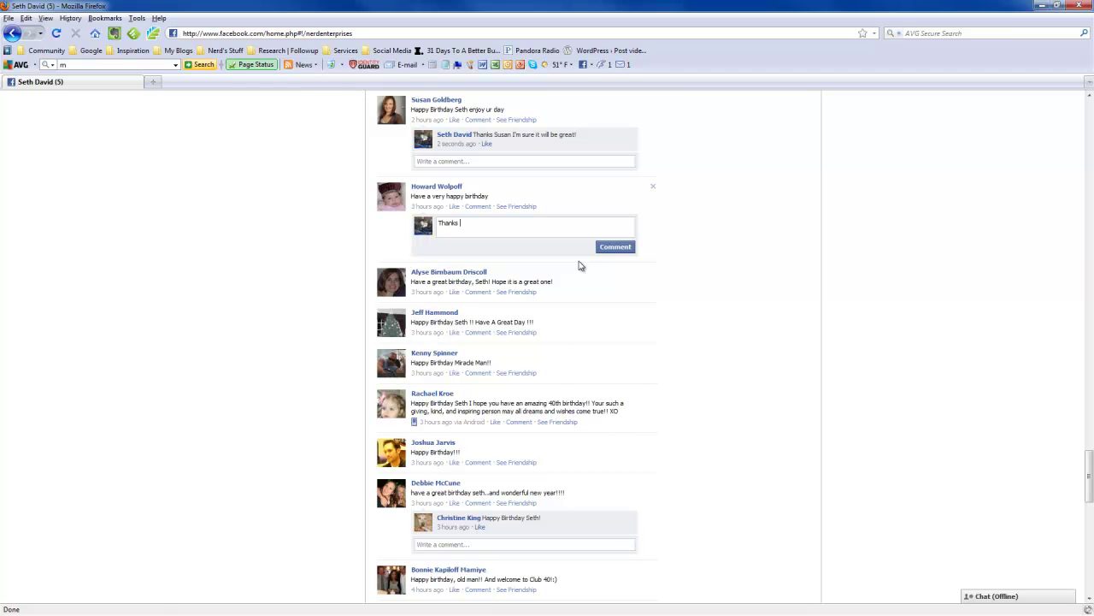
pyautogui.write('Ho')
pyautogui.write('oward!')
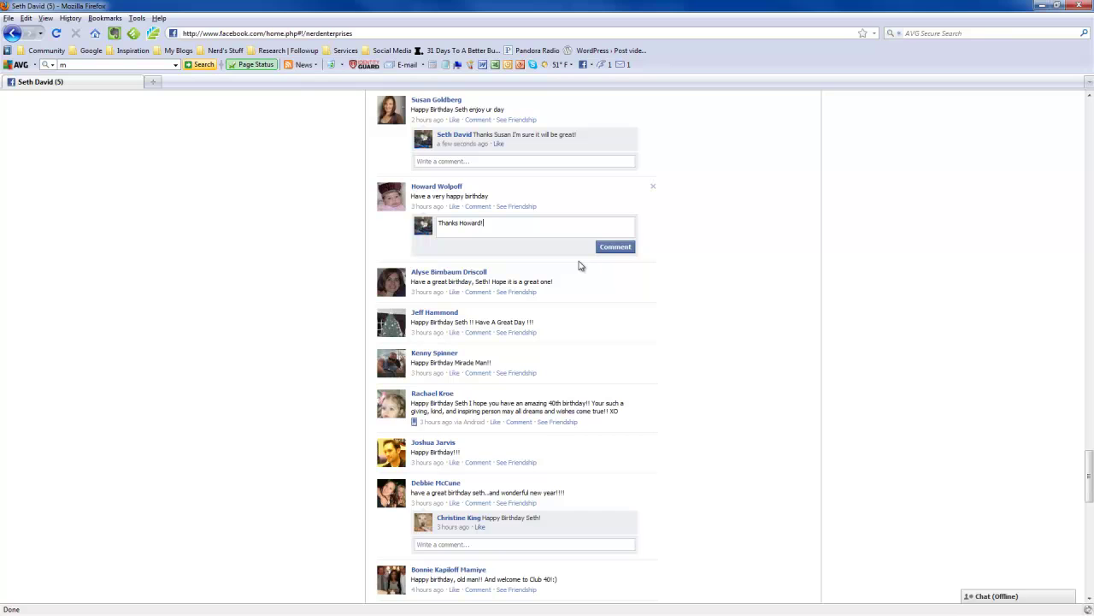
pyautogui.click(615, 247)
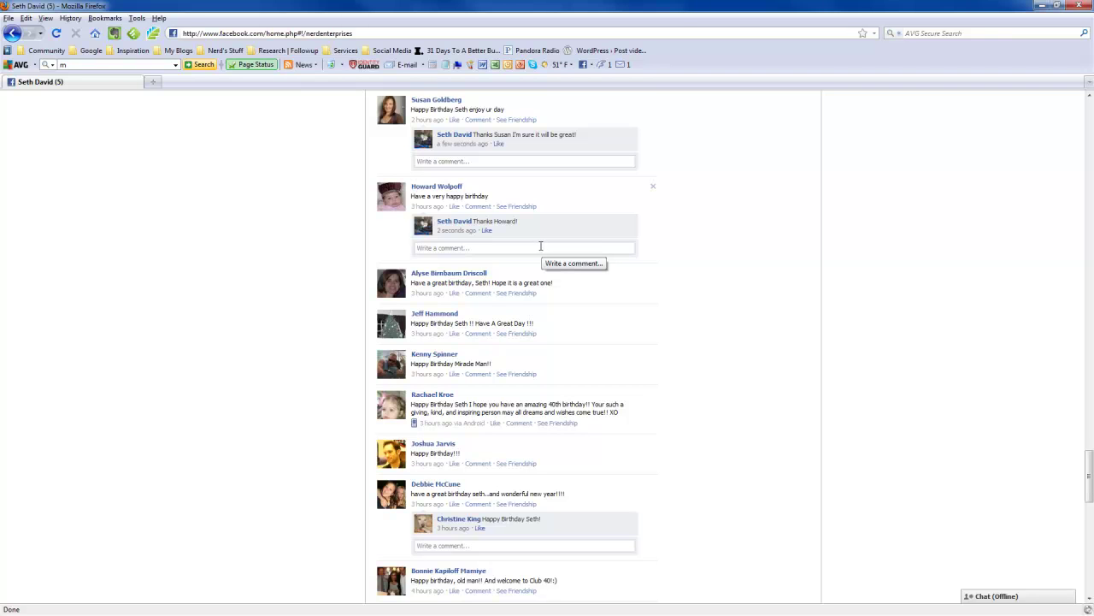
# - Reply to the "great one" post with "Thanks! Looking forward to an amazing 40th year with you as both a good friend and a colleague!"
pyautogui.scroll(-1, 539, 246)
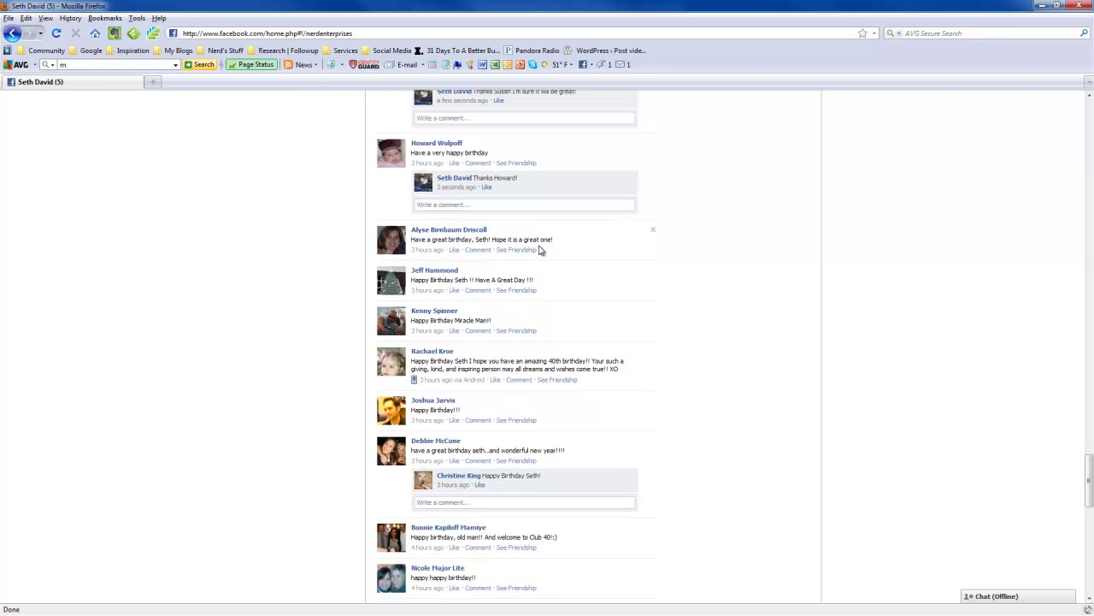
pyautogui.click(476, 251)
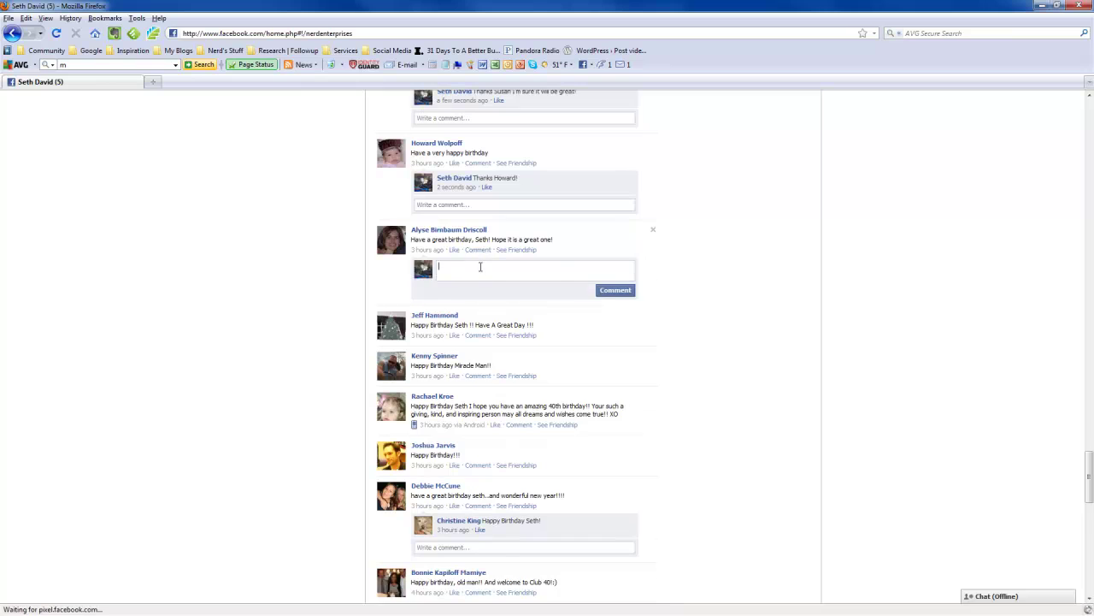
pyautogui.scroll(-3, 481, 267)
pyautogui.scroll(1, 505, 229)
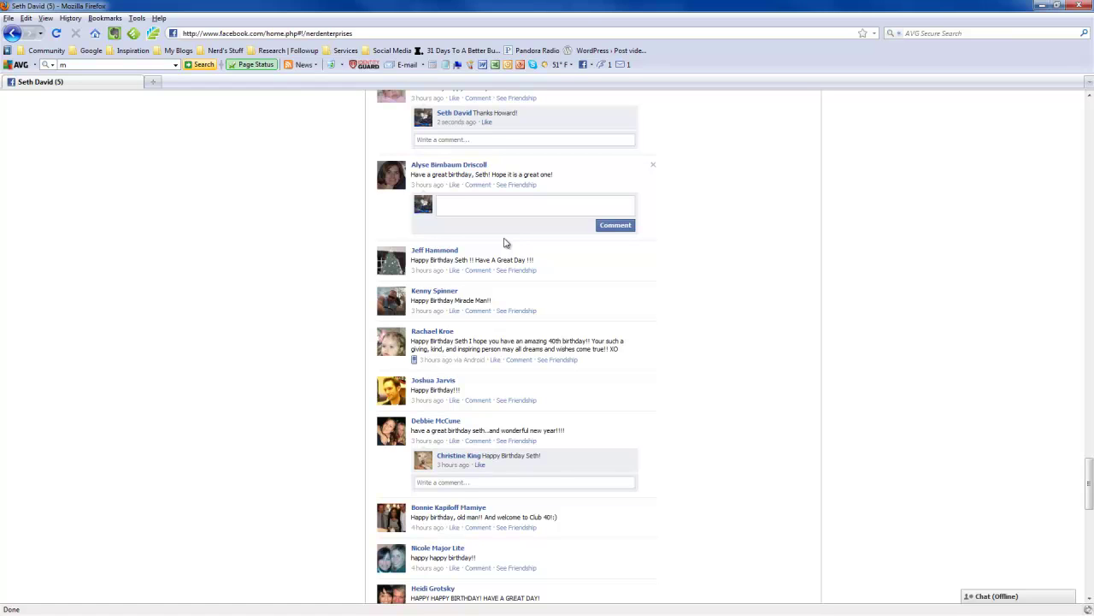
pyautogui.write('Thank')
pyautogui.write('ooking ofrward to')
pyautogui.press('BackSpace')
pyautogui.press('BackSpace')
pyautogui.press('BackSpace')
pyautogui.press('BackSpace')
pyautogui.press('BackSpace')
pyautogui.press('BackSpace')
pyautogui.press('BackSpace')
pyautogui.press('BackSpace')
pyautogui.press('BackSpace')
pyautogui.press('BackSpace')
pyautogui.write('forward to an amaining 40th year with ')
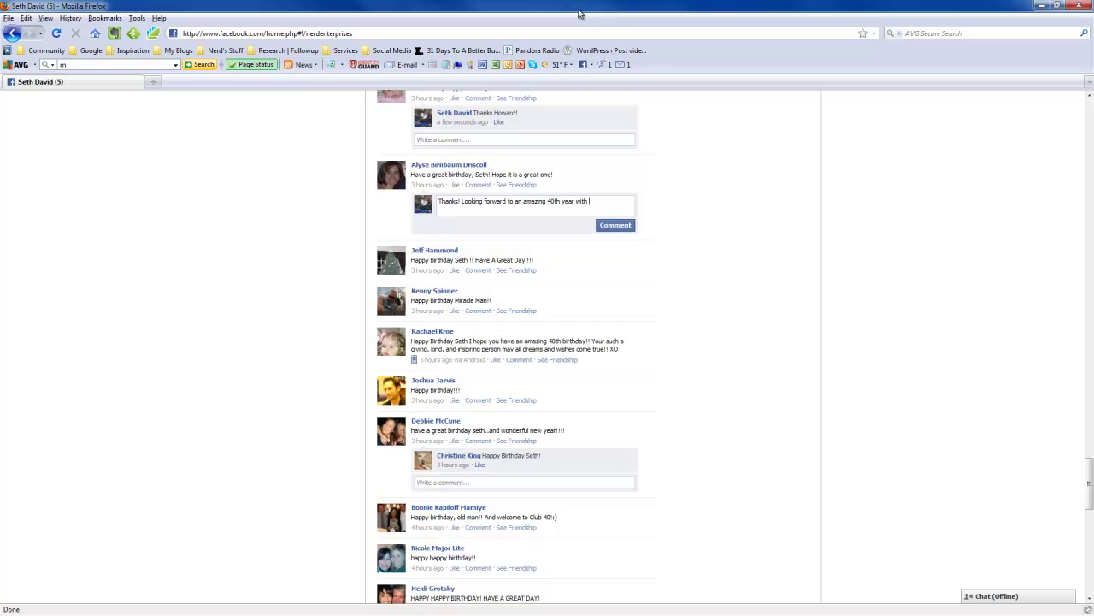
pyautogui.write('you as both a good friend and a colleague!')
pyautogui.click(618, 223)
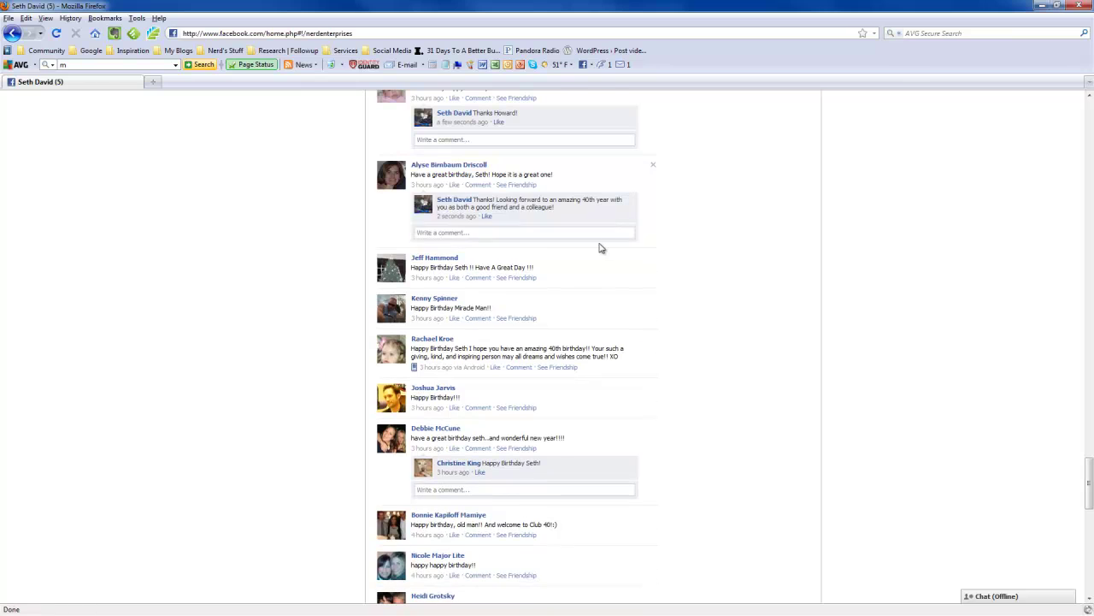
# - Reply to the "Have A Great Day !!!" post with thanks by first name and "I miss the days of the Emporium - fond memories!"
pyautogui.scroll(-1, 590, 246)
pyautogui.click(478, 213)
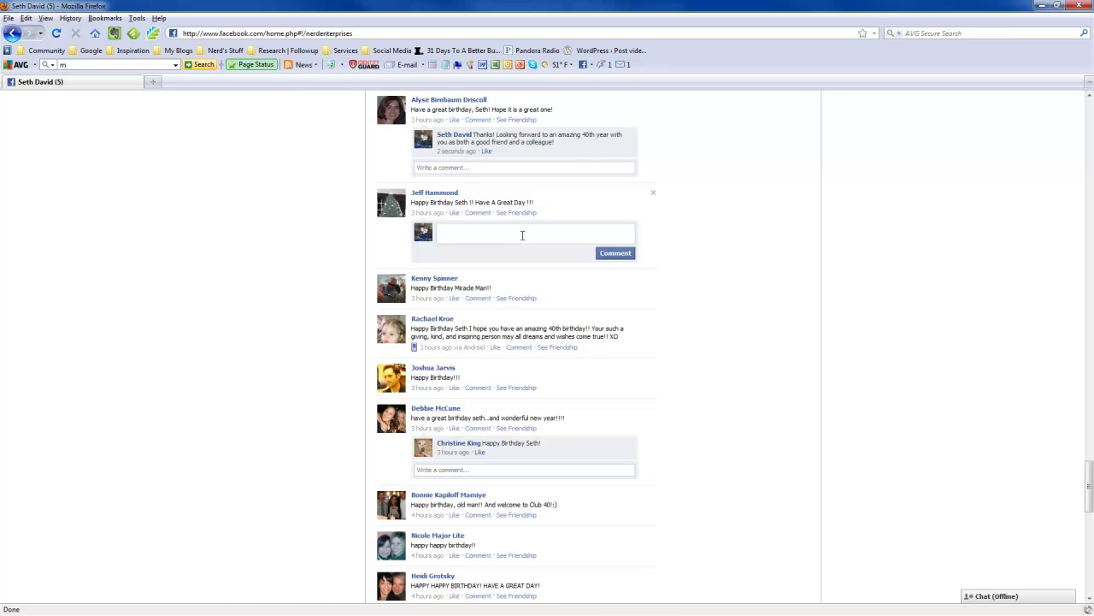
pyautogui.write('Thanks Jef')
pyautogui.write('f! I miss the days of the Eporium')
pyautogui.hotkey('ctrl', 'shift', 'Left')
pyautogui.write('Emporium - fond memoriesQ')
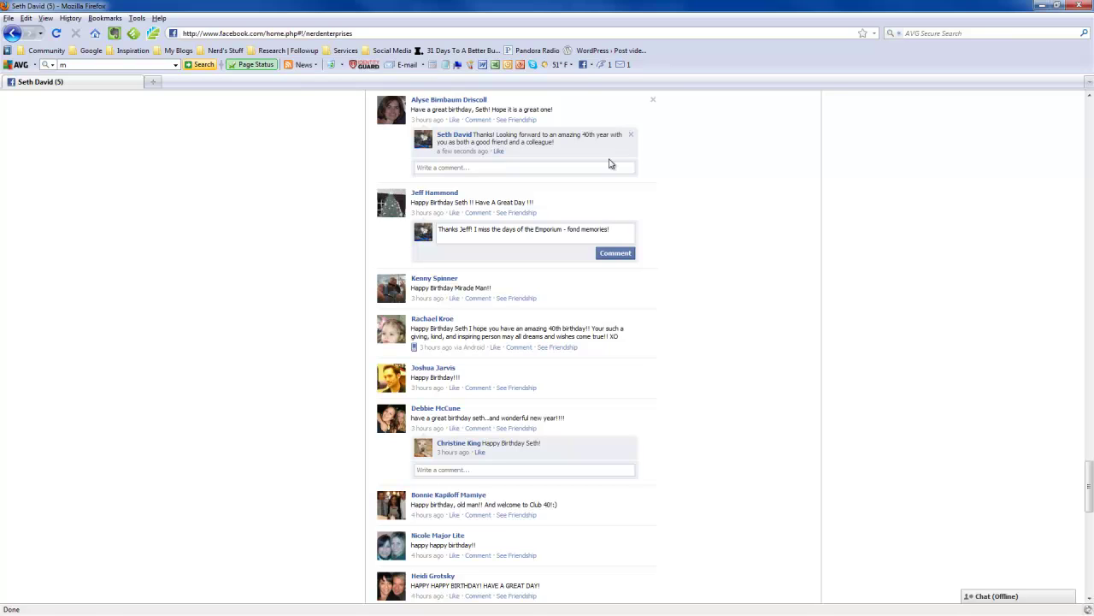
pyautogui.click(623, 260)
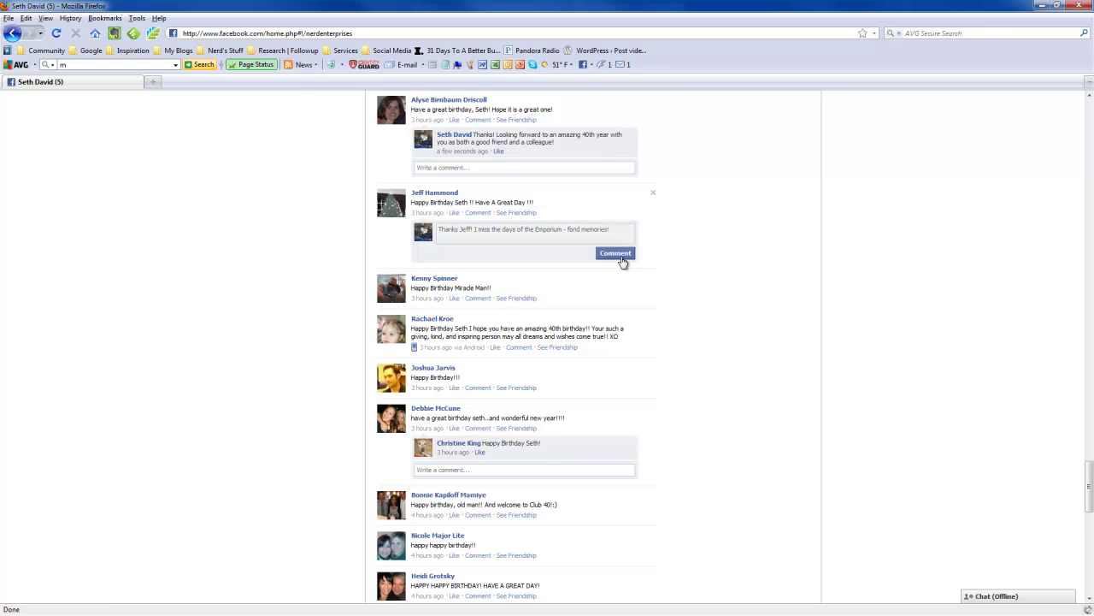
# - Reply to the "Happy Birthday Miracle Man!!" post with thanks by first name and "You're A Miracle buddy!"
pyautogui.click(476, 306)
pyautogui.scroll(-2, 477, 323)
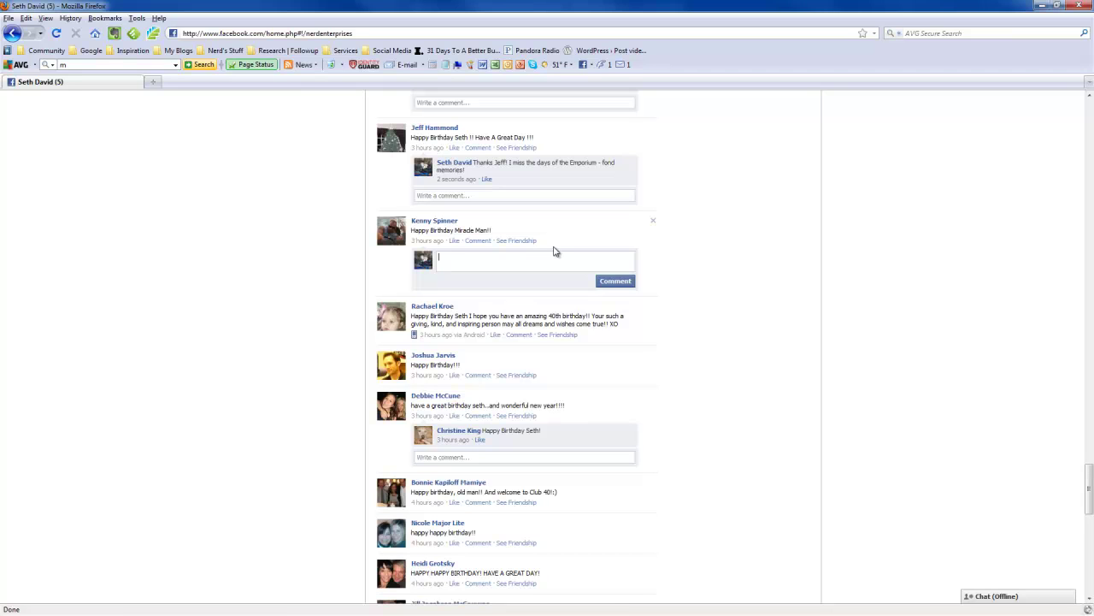
pyautogui.write("Thanks Kenny! You're A Miracle buddy!")
pyautogui.click(617, 277)
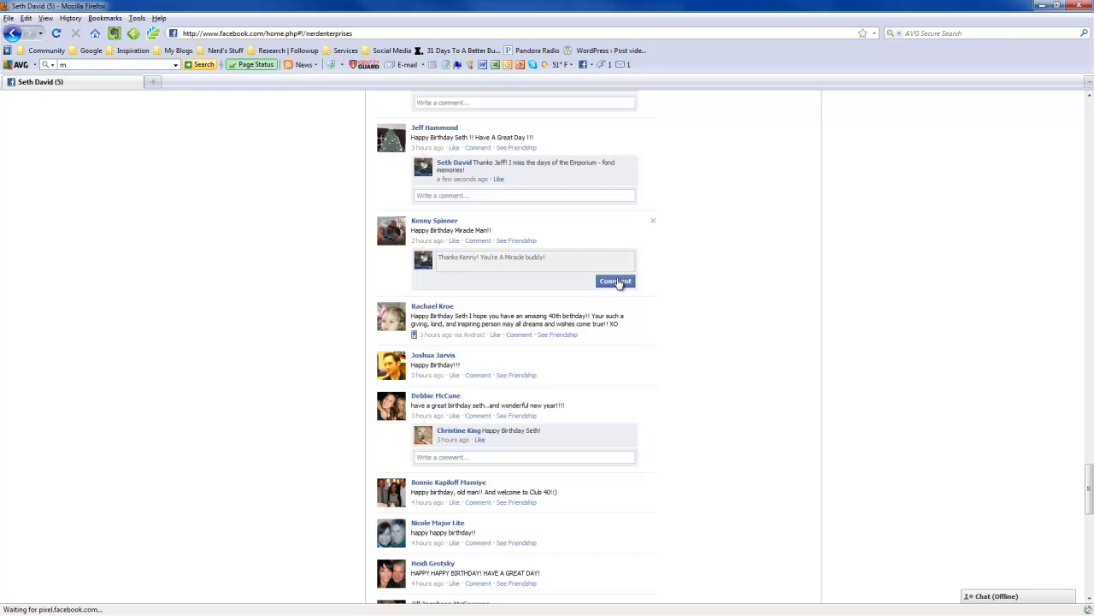
# - Write thanks under "amazing 40th birthday": "It is your comments of appreciation that inspire me to post more of my excited and inspired updates! So keep 'em coming!"
pyautogui.click(518, 336)
pyautogui.scroll(-3, 523, 325)
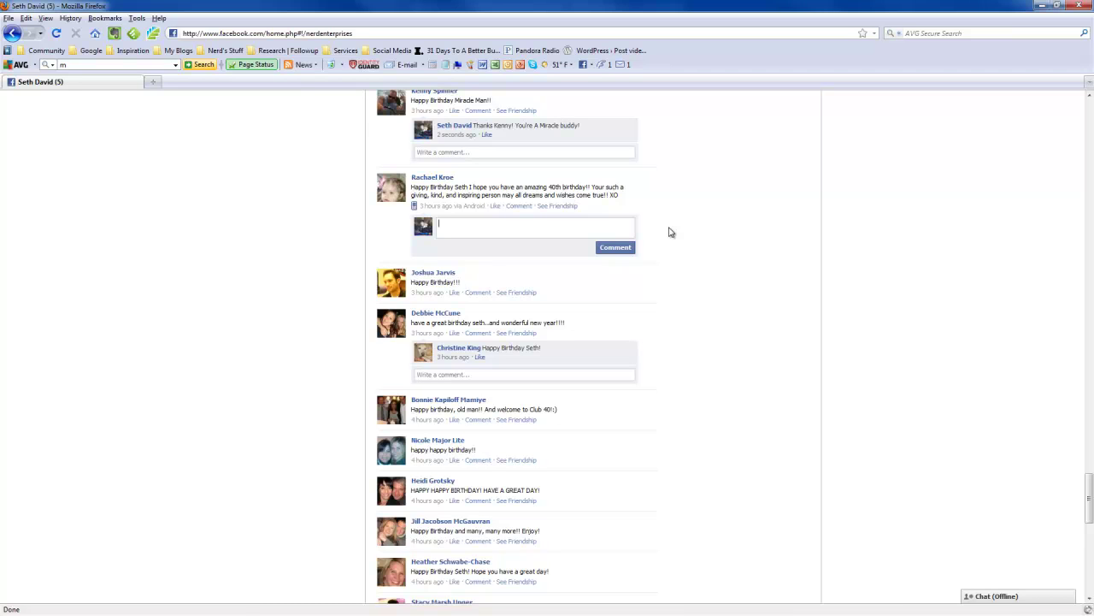
pyautogui.write('Thanks Rachel! It is your comments of appreciateion that')
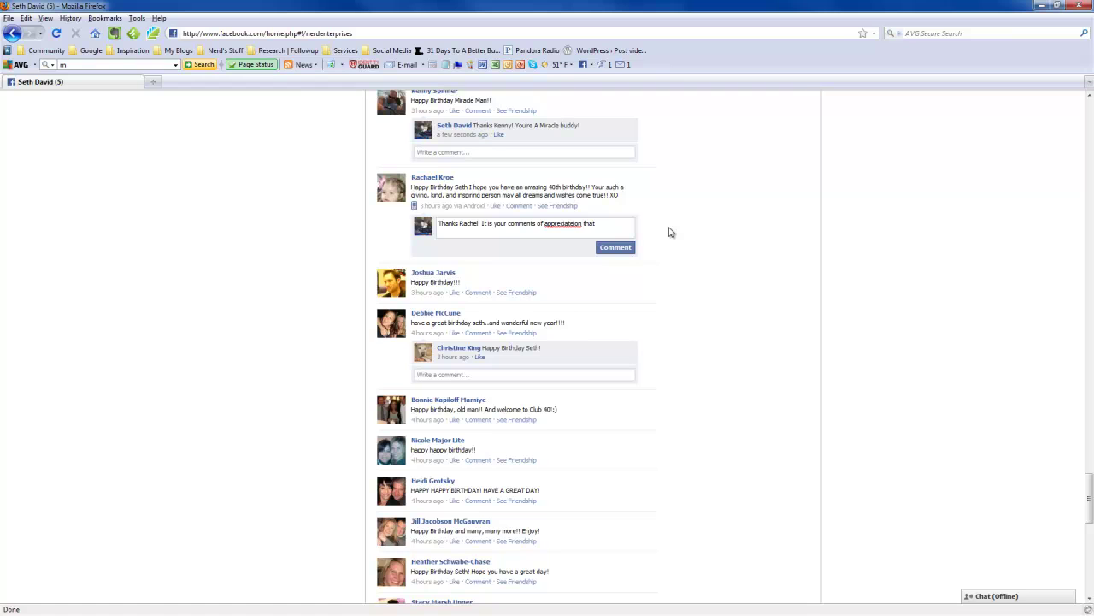
pyautogui.write(' inspire me to post ')
pyautogui.write('more of my excited ')
pyautogui.write('and')
pyautogui.write(' ni')
pyautogui.write('spired updates')
pyautogui.write('! So keep')
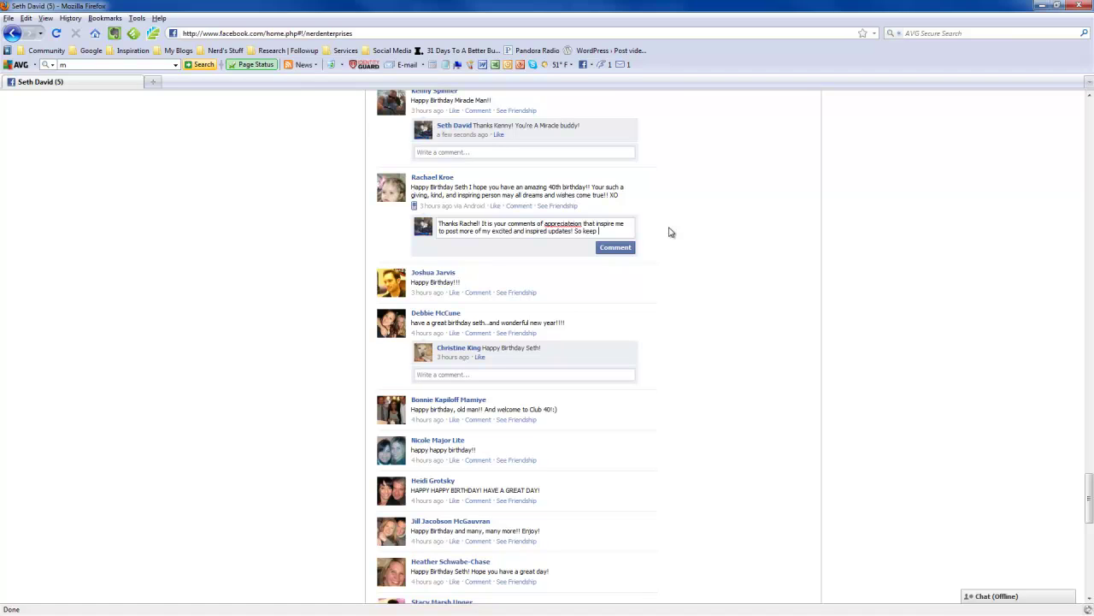
pyautogui.write(" 'em coming!")
# - Correct the misspelled word in the drafted reply to "appreciation" and post the comment
pyautogui.rightClick(575, 224)
pyautogui.click(630, 236)
pyautogui.click(623, 256)
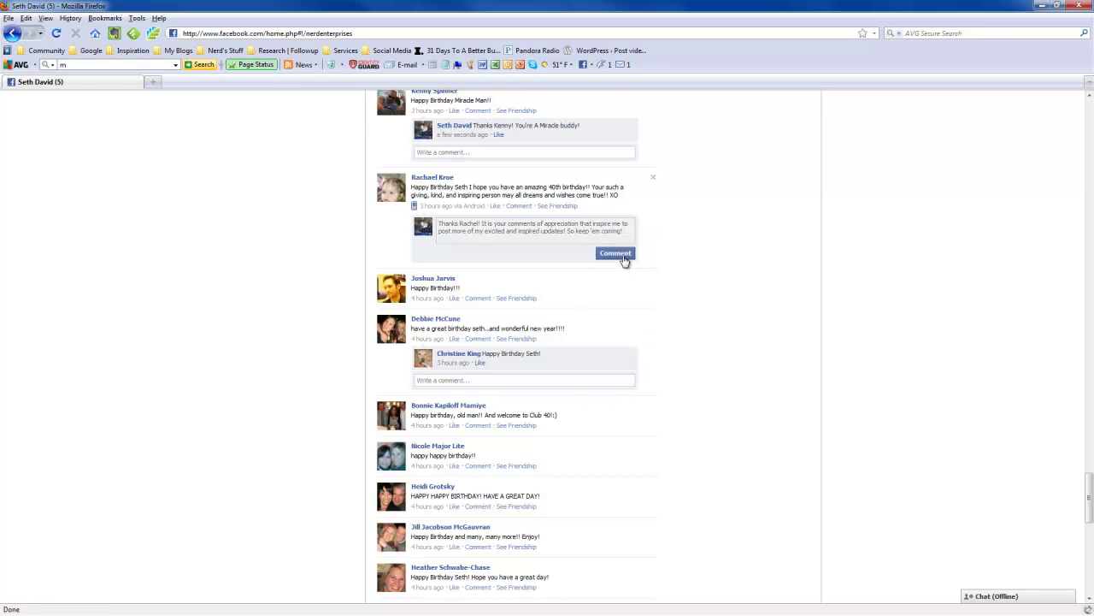
# - Reply to the next "Happy Birthday!!!" post with thanks by first name and "We're going to do some great stuff this year!"
pyautogui.click(477, 308)
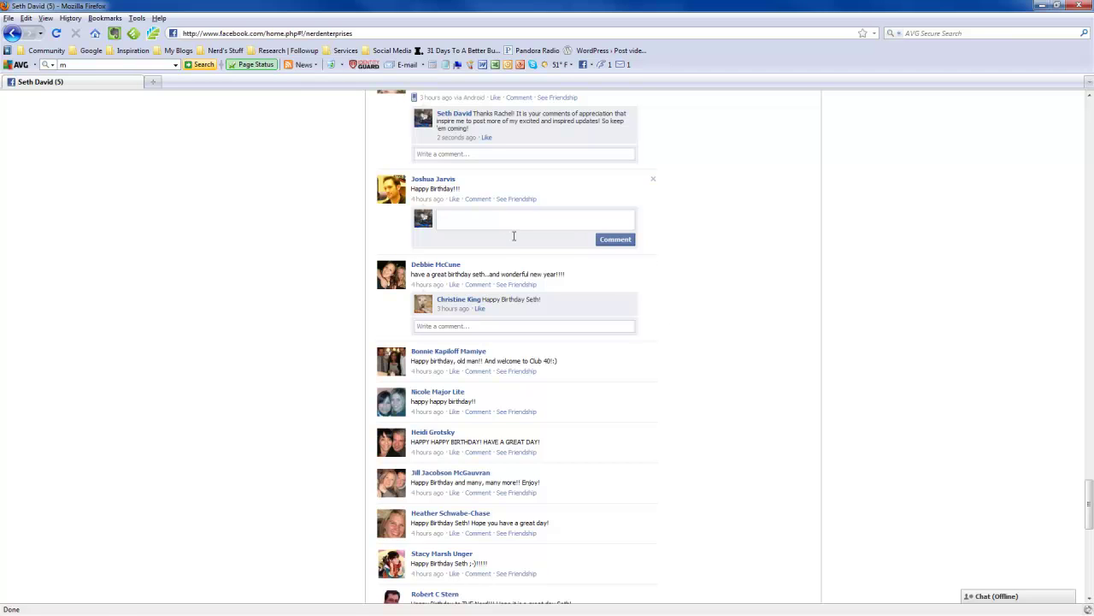
pyautogui.write("Thanks Josh! We're going to")
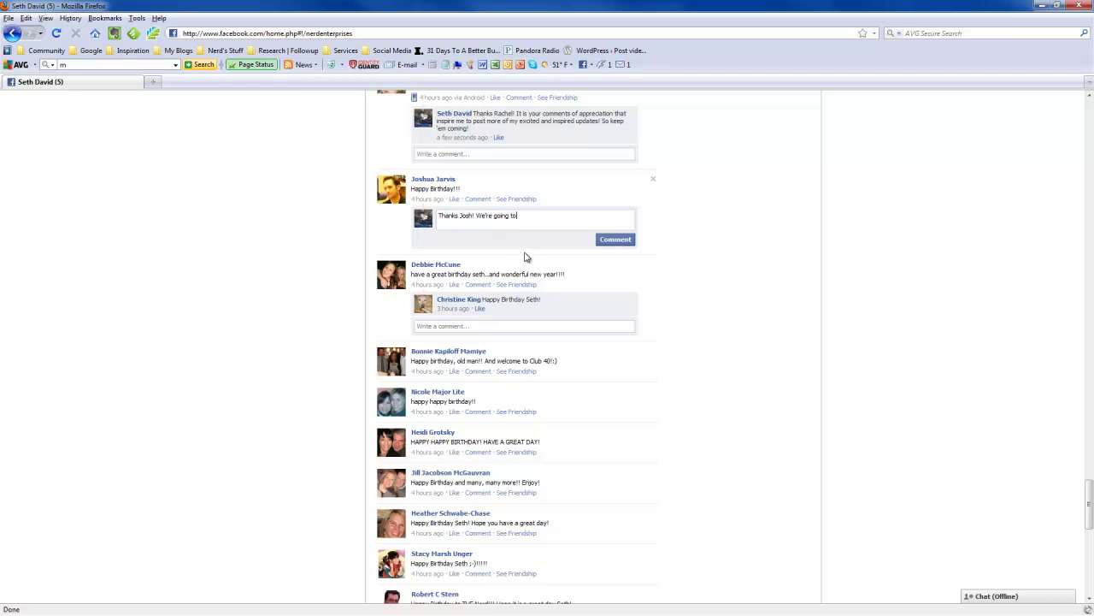
pyautogui.write(' do some great stuff this year!')
pyautogui.click(621, 240)
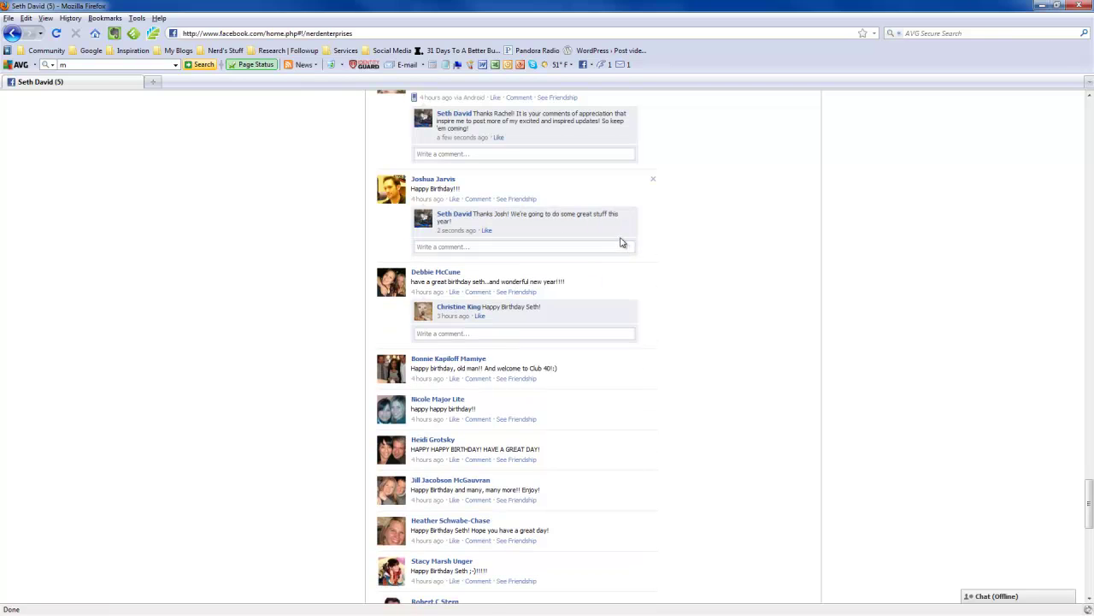
# - Reply to the "wonderful new year!!!!" post, thanking both the poster and the other commenter by first name
pyautogui.click(460, 334)
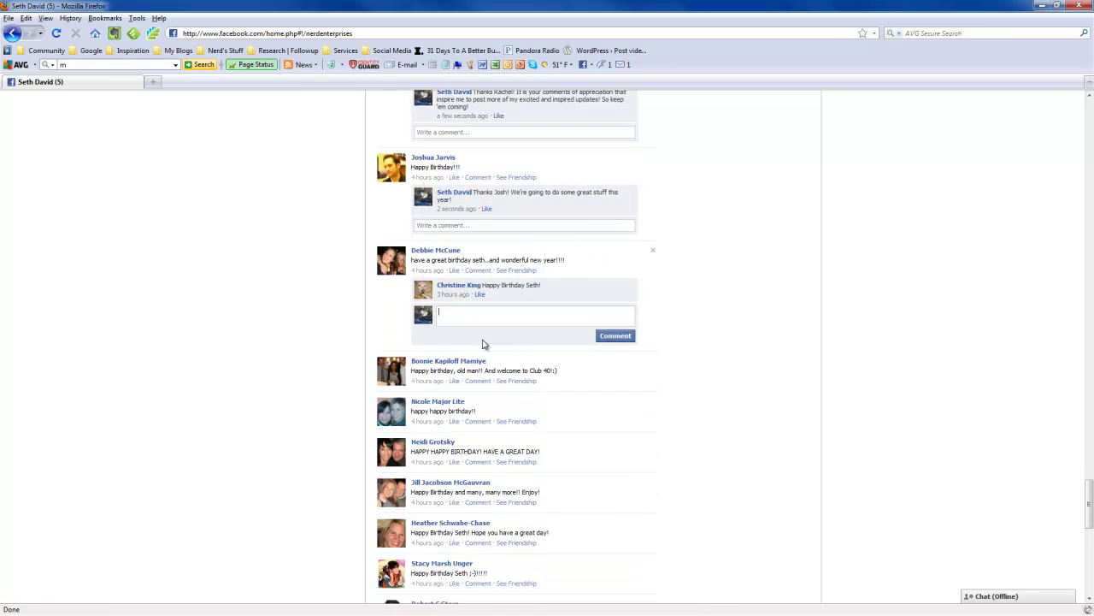
pyautogui.write('Thanks')
pyautogui.write('Debbie and Christine!')
pyautogui.click(613, 338)
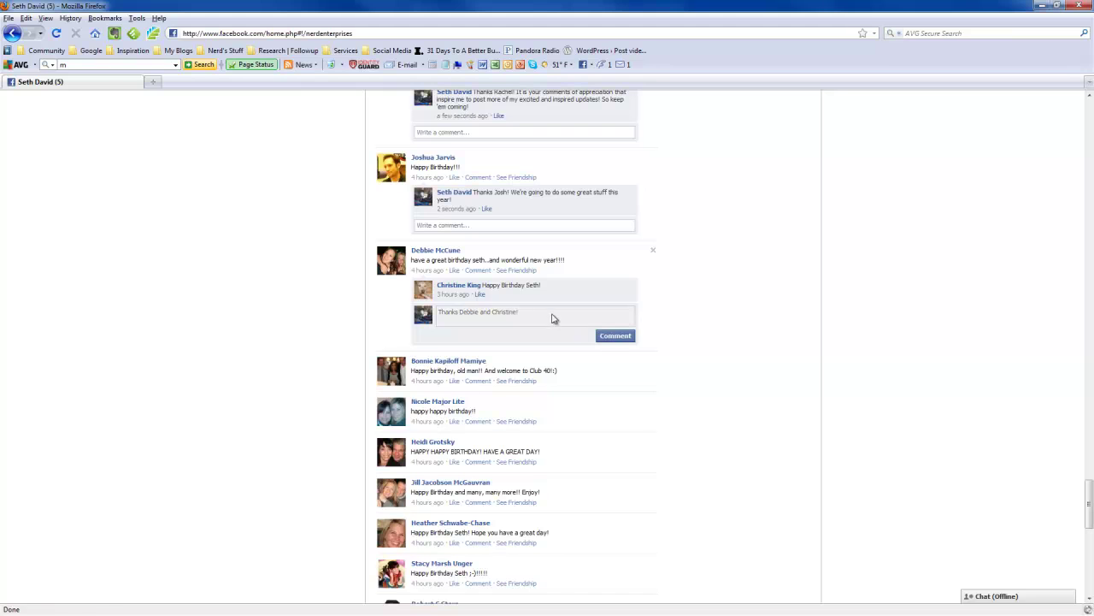
pyautogui.click(496, 338)
# - Reply to the "old man!!" post with thanks by first name and "I like being older! It means I am wiser :)"
pyautogui.scroll(-2, 496, 338)
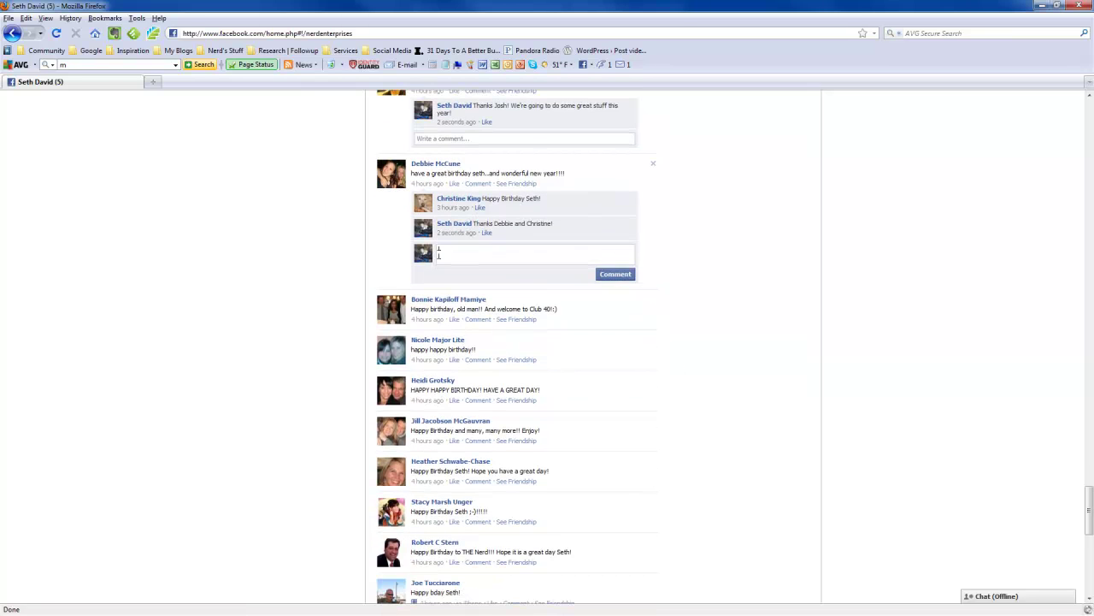
pyautogui.scroll(-2, 513, 285)
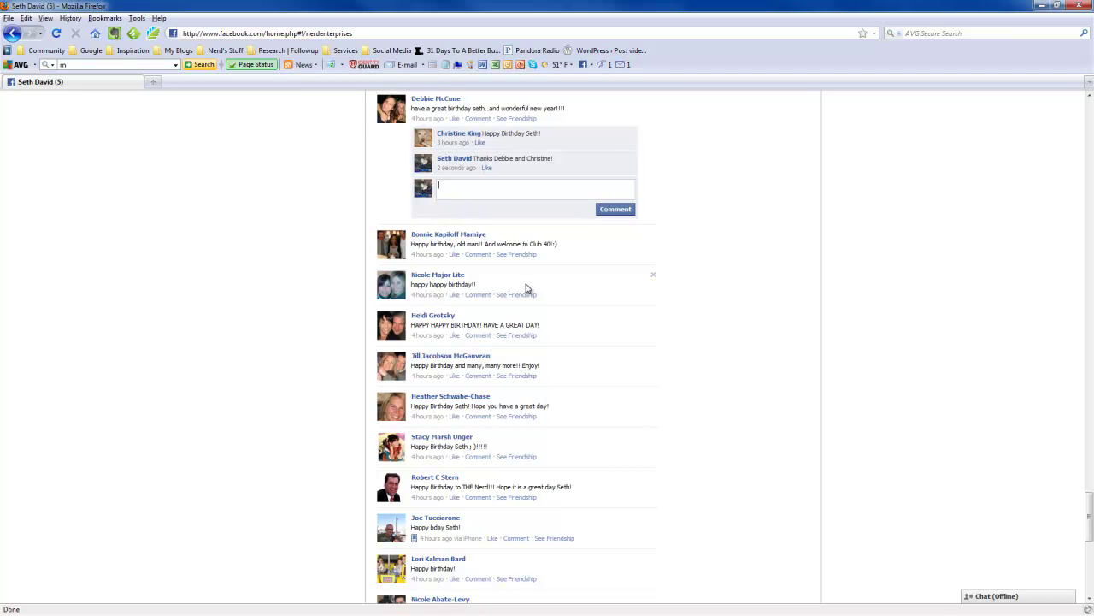
pyautogui.click(476, 255)
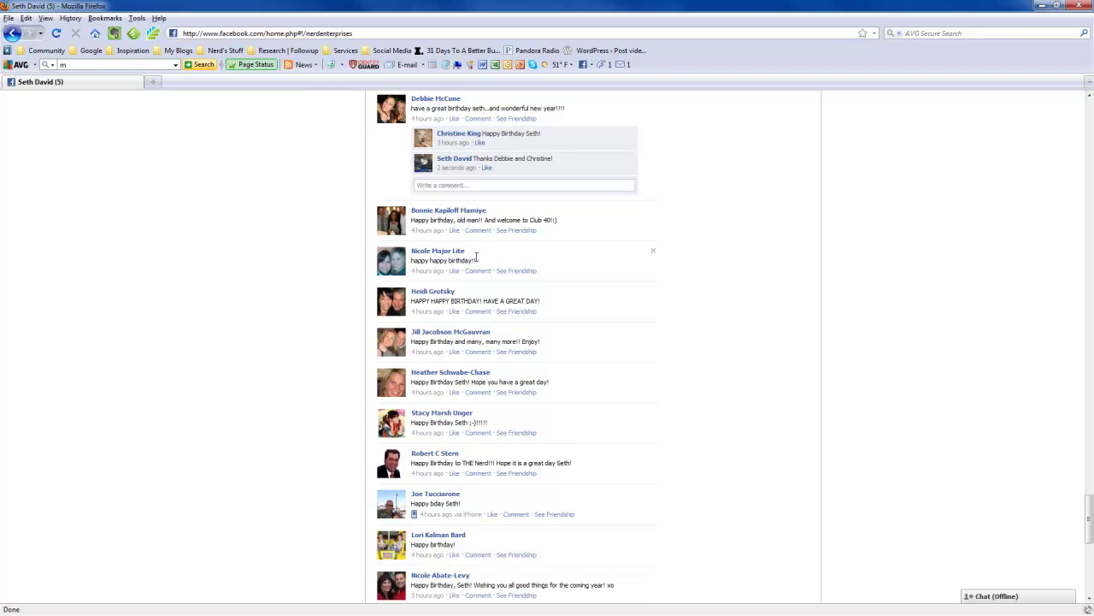
pyautogui.click(478, 230)
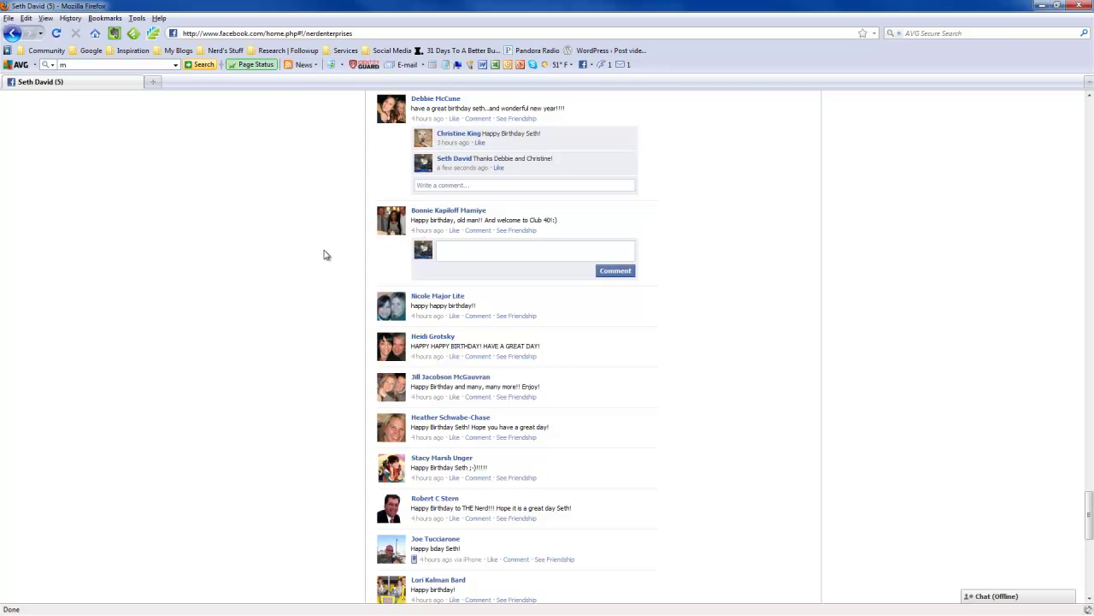
pyautogui.write('Thanks Bonnie! I like being older! It means I am wiser ;)')
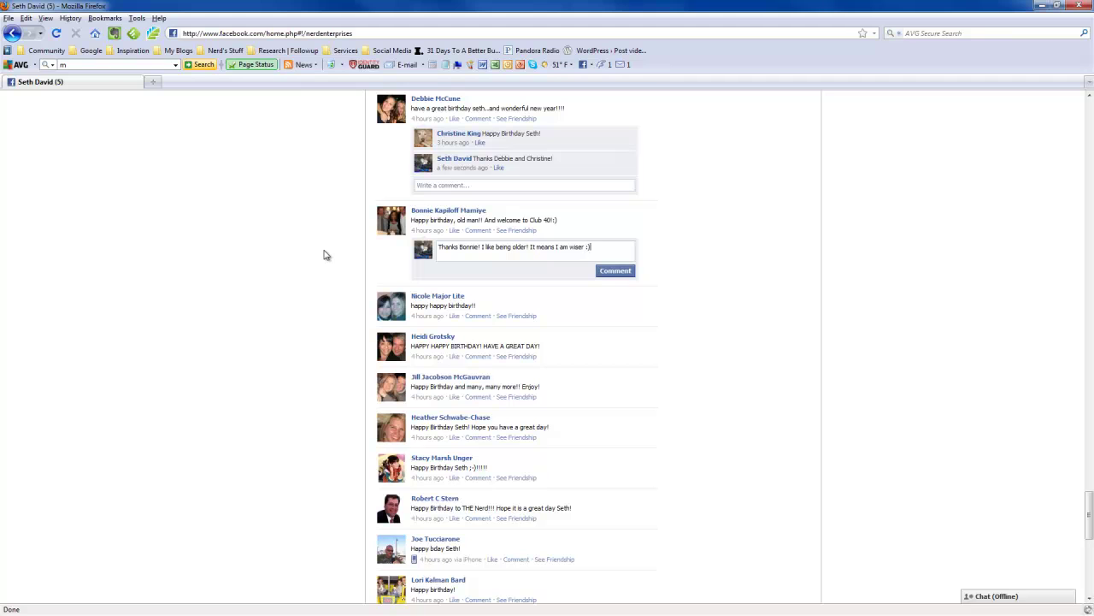
pyautogui.click(619, 272)
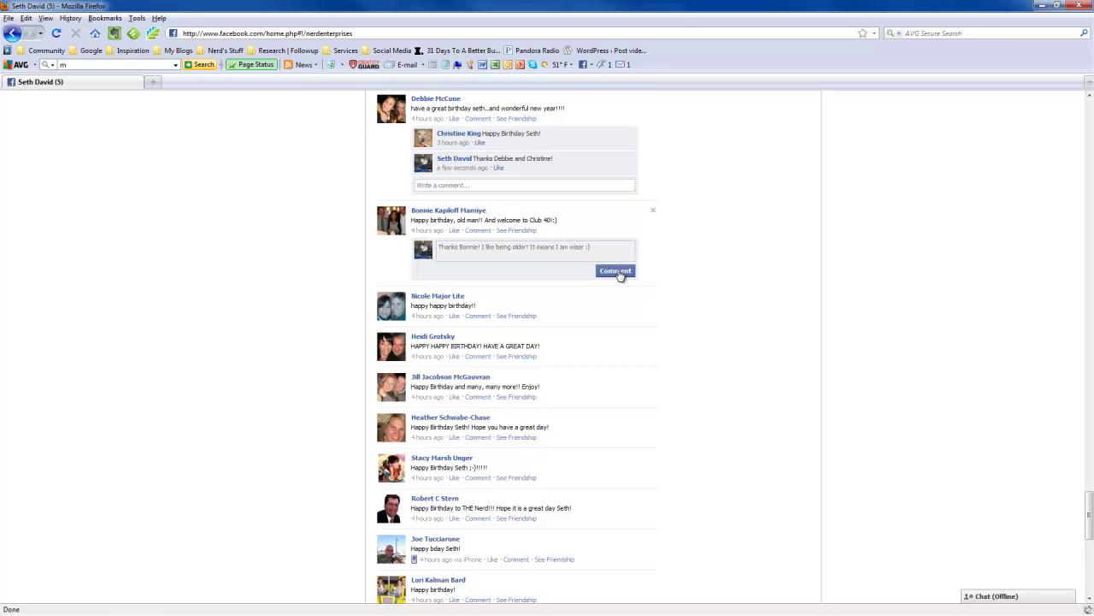
# - Reply to the "happy happy birthday!!" post with a short thanks by first name
pyautogui.scroll(-2, 619, 272)
pyautogui.click(479, 232)
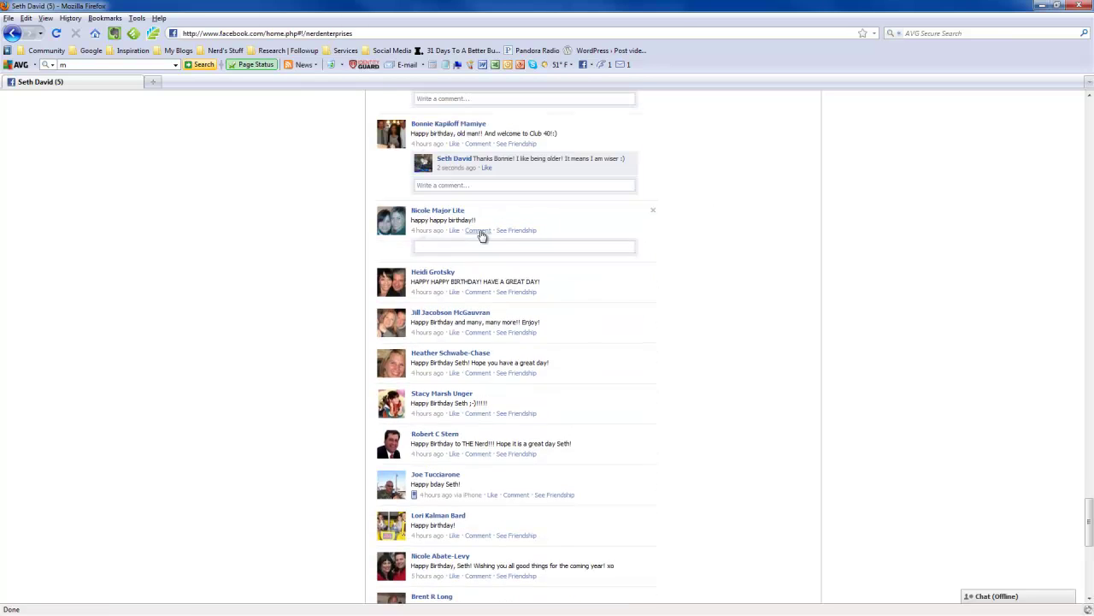
pyautogui.write('Thanks')
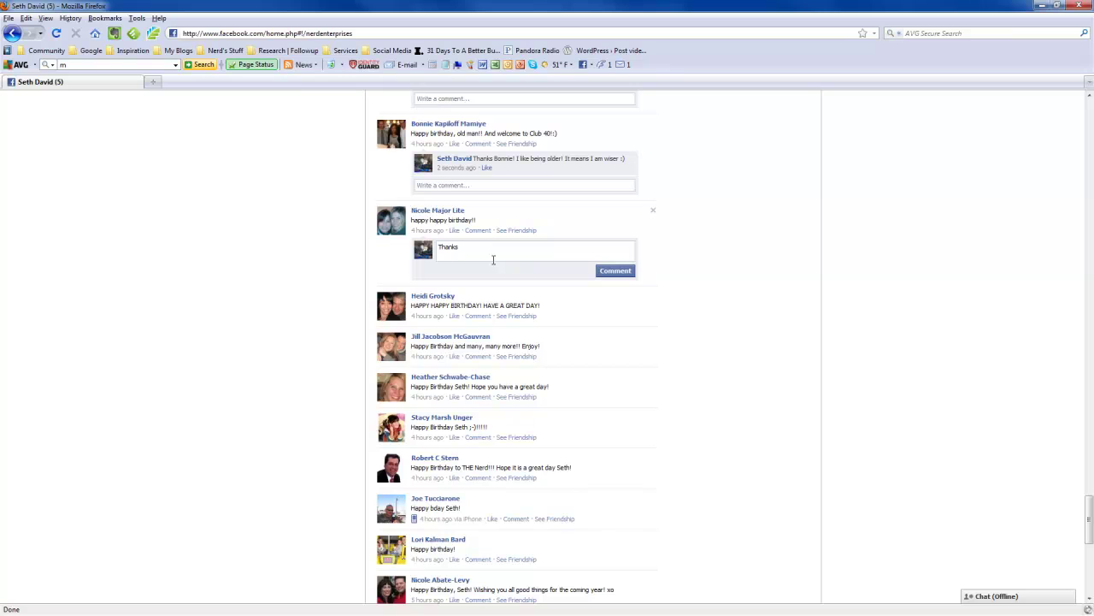
pyautogui.write(' Nicole!')
pyautogui.click(617, 270)
# - Reply to the "HAVE A GREAT DAY!" post with a thank-you by first name and a request to pass regards to a mutual acquaintance
pyautogui.click(479, 317)
pyautogui.scroll(-1, 475, 343)
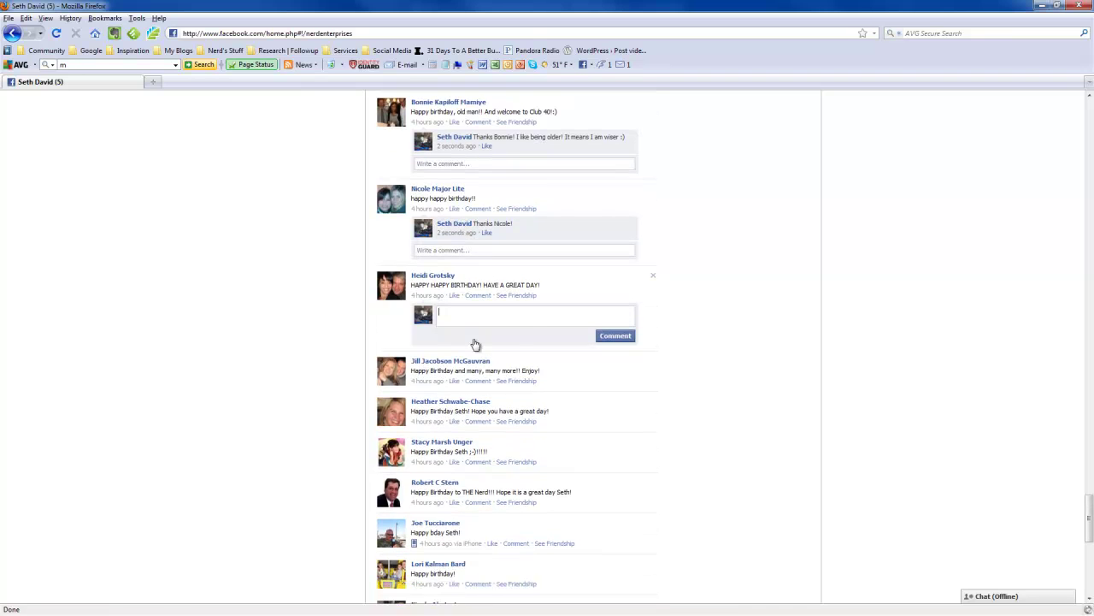
pyautogui.scroll(-3, 475, 344)
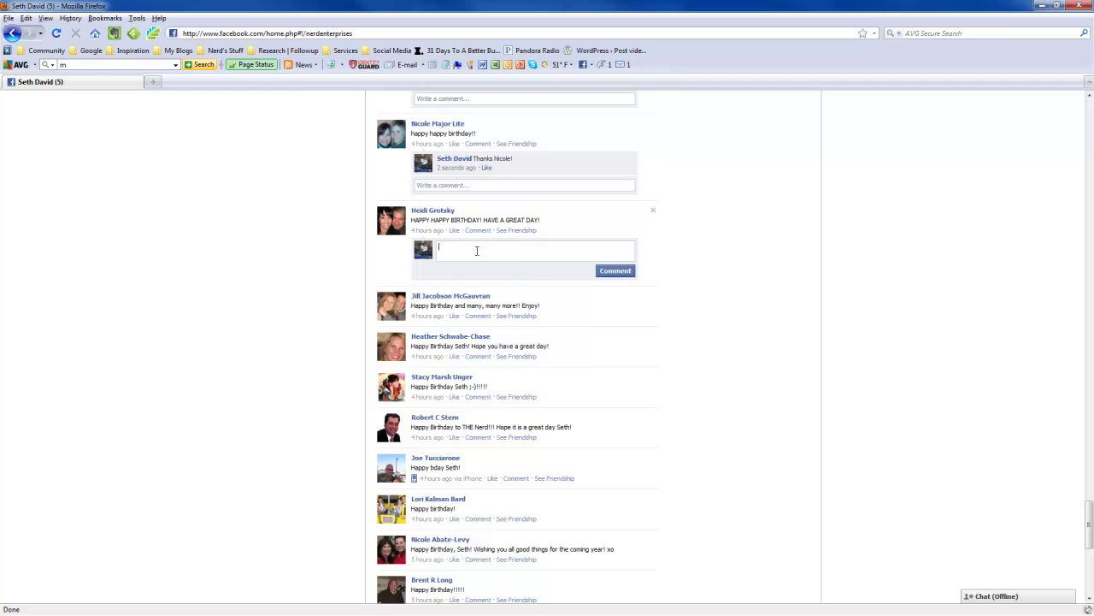
pyautogui.write('Heidi thank you and please give my regards to Greg!')
pyautogui.click(612, 272)
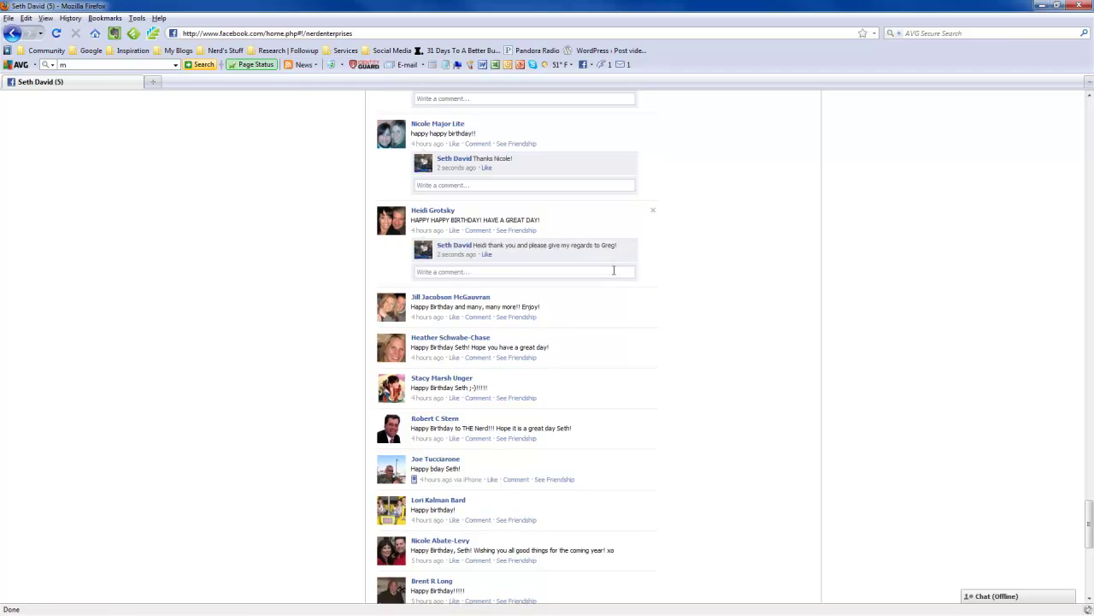
# - Reply to the "many, many more!! Enjoy!" post with a short thank-you by first name
pyautogui.click(478, 318)
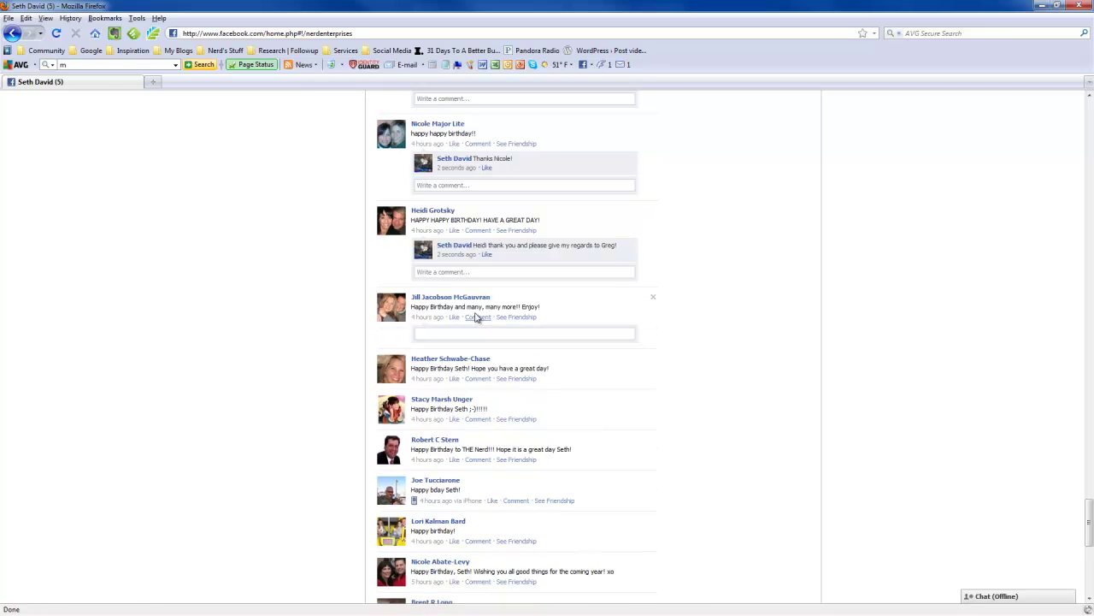
pyautogui.write('Thank you Jill!')
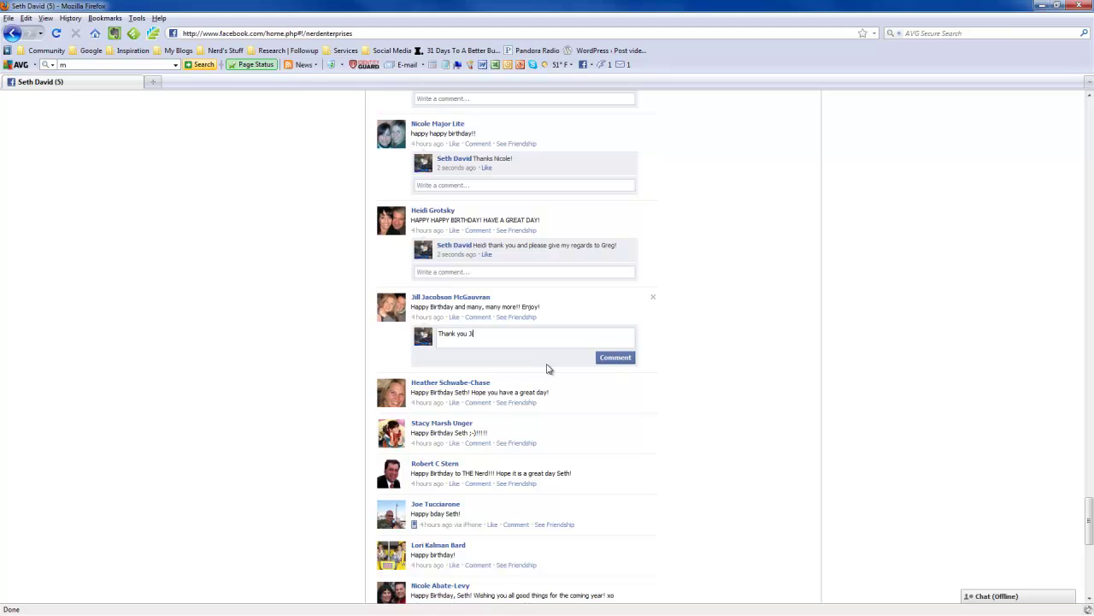
pyautogui.click(616, 357)
# - Reply to the "Hope you have a great day!" post with thanks by first name and "I have no doubt that I will."
pyautogui.scroll(-2, 621, 362)
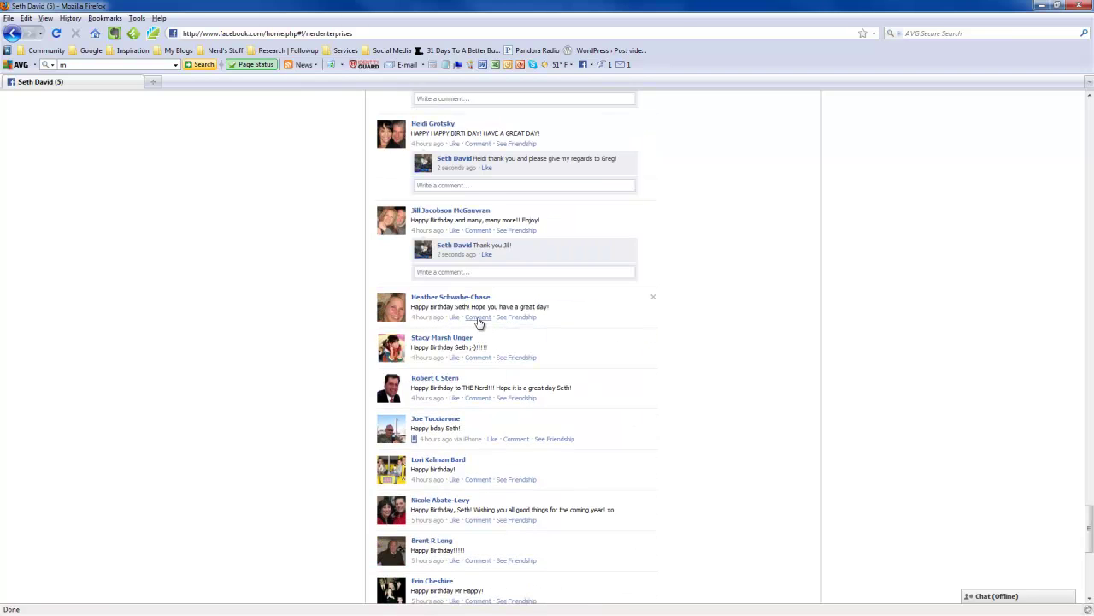
pyautogui.click(478, 316)
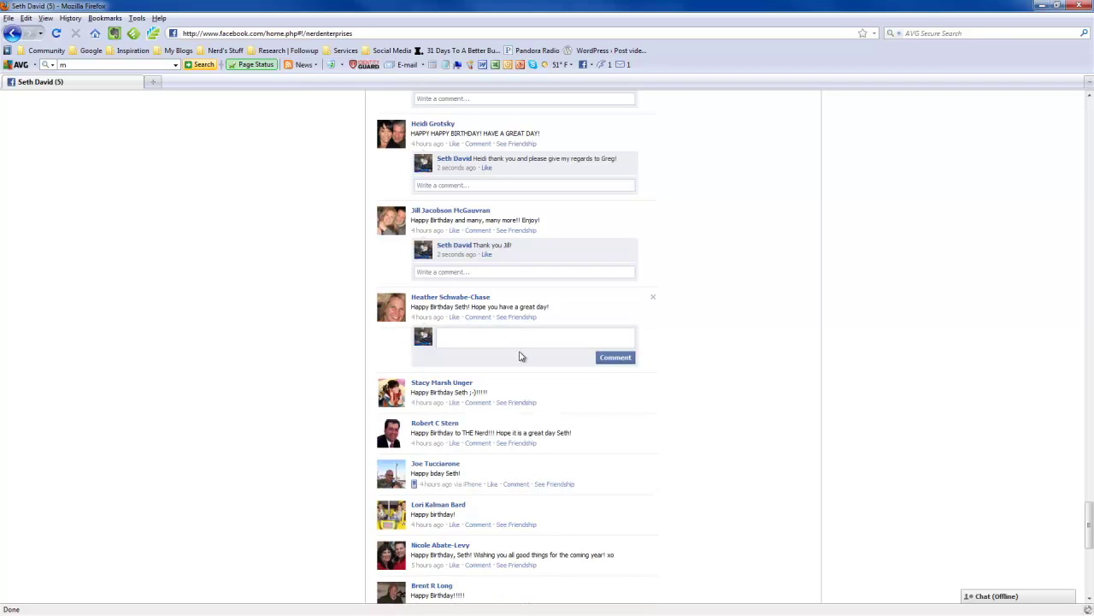
pyautogui.write('Heather')
pyautogui.press('Home')
pyautogui.write('Thanks!')
pyautogui.press('BackSpace')
pyautogui.write('haev no doub')
pyautogui.hotkey('ctrl', 'shift', 'Left')
pyautogui.hotkey('ctrl', 'shift', 'Left')
pyautogui.hotkey('ctrl', 'shift', 'Left')
pyautogui.write('have no doubt th')
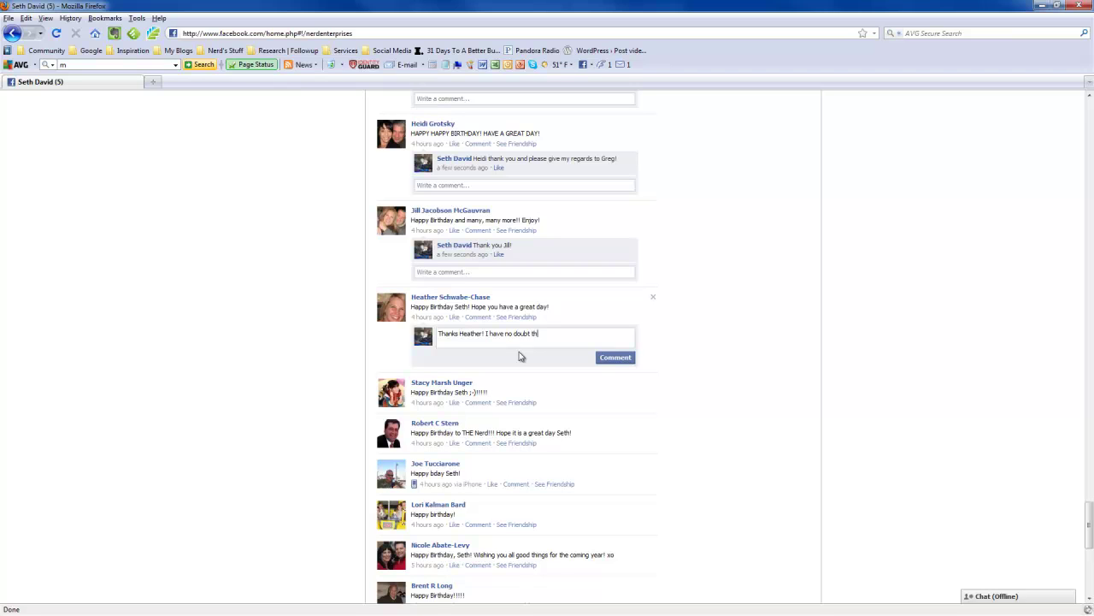
pyautogui.write('at I wil')
pyautogui.click(622, 357)
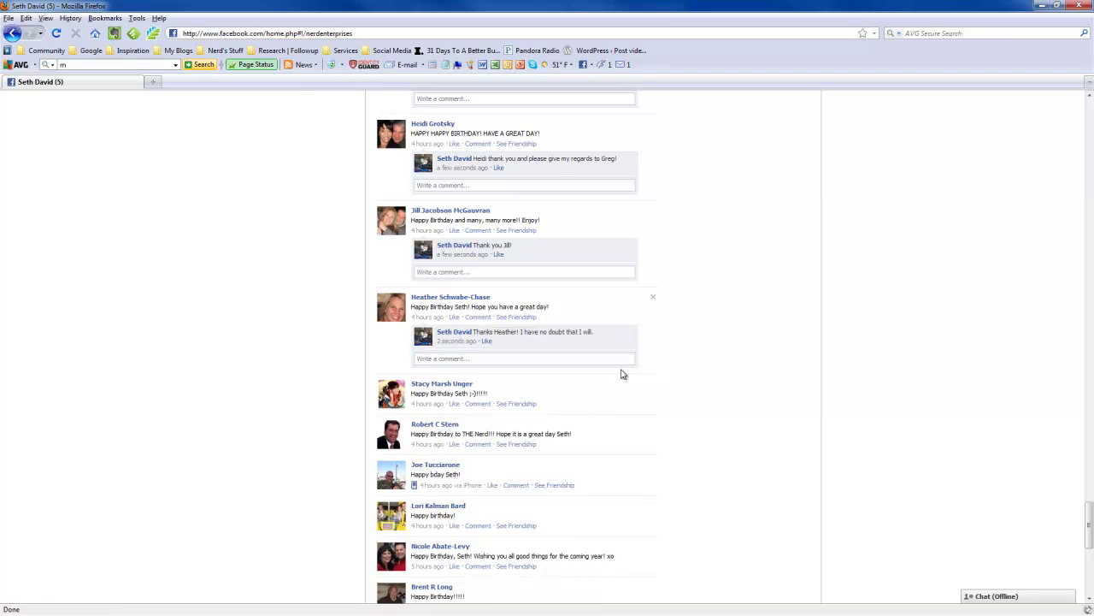
# - Reply to the birthday post ending in the ";-)!!!!!!" smiley with a short thanks by first name
pyautogui.scroll(-2, 621, 359)
pyautogui.click(479, 298)
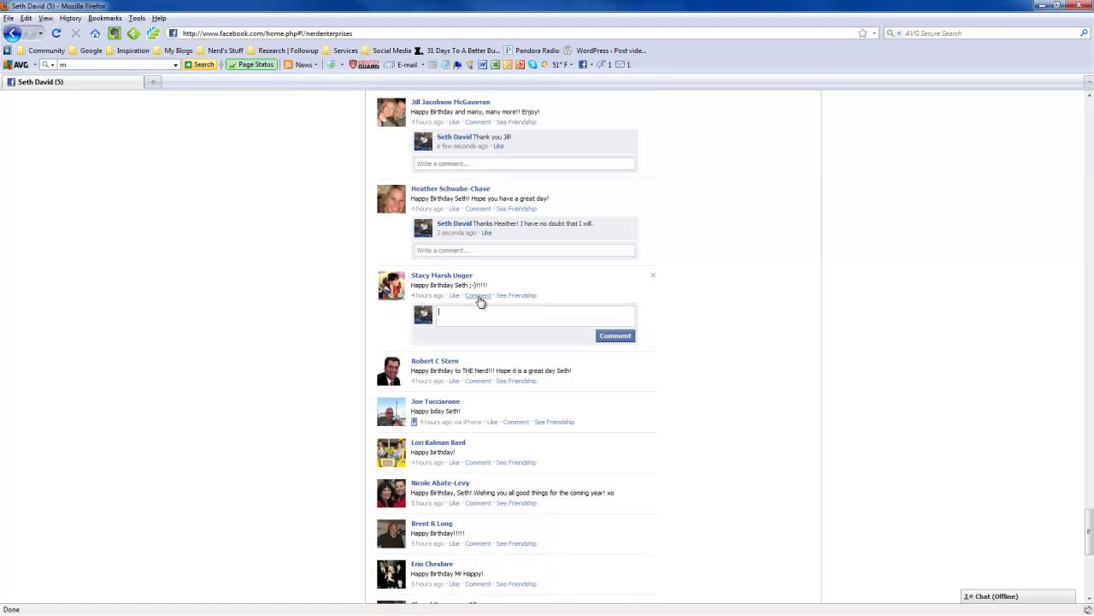
pyautogui.scroll(-1, 513, 336)
pyautogui.write('Thanks Stacy!')
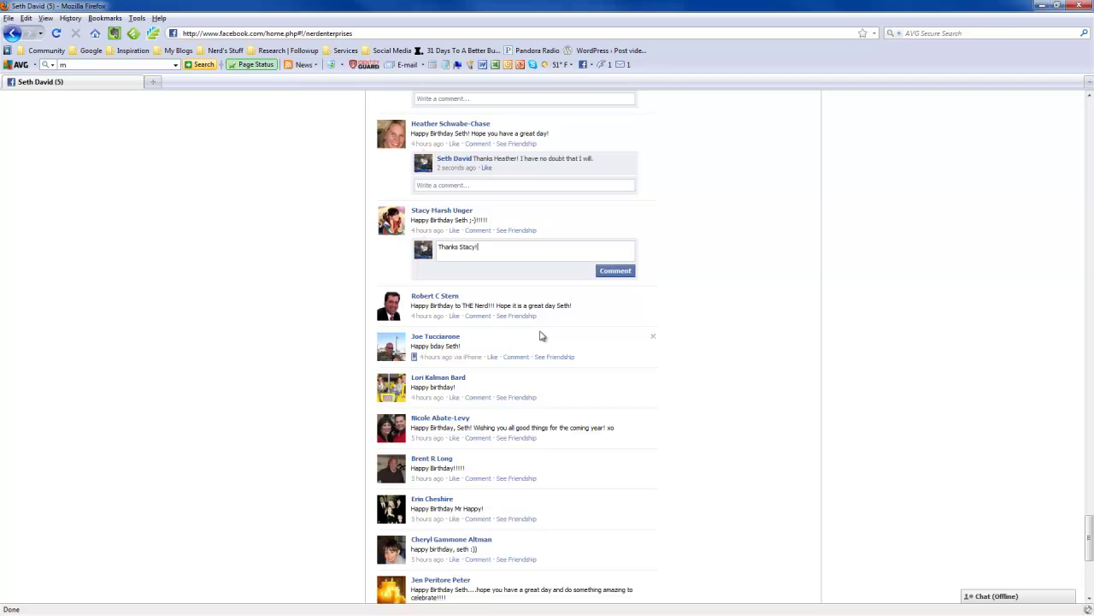
pyautogui.click(617, 271)
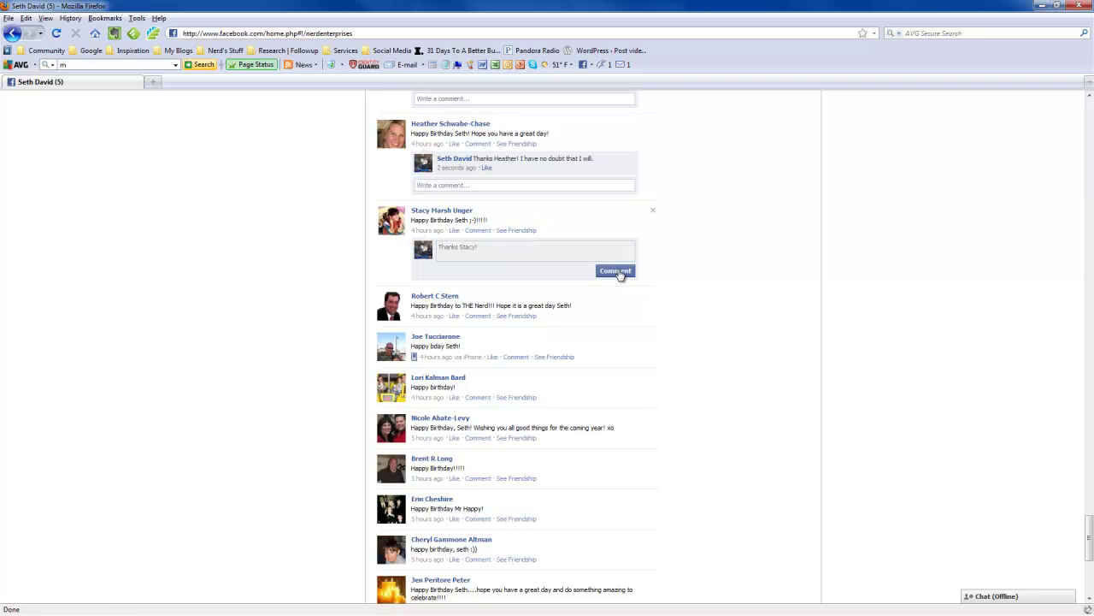
# - Reply to the "THE Nerd!!!" post with thanks by first name and "Is it time to go out and get a mechanical cat at Toys R Us."
pyautogui.click(482, 319)
pyautogui.write('Thanks Robert! Is ')
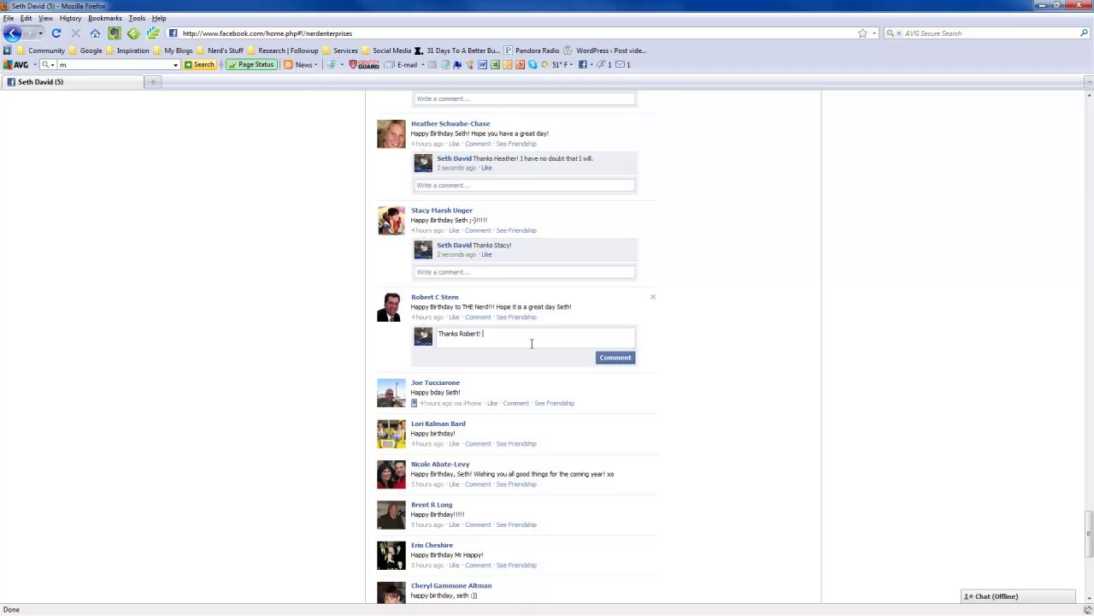
pyautogui.write('it time to go out and get a meh')
pyautogui.press('BackSpace')
pyautogui.write('chanical cat at Toys R ')
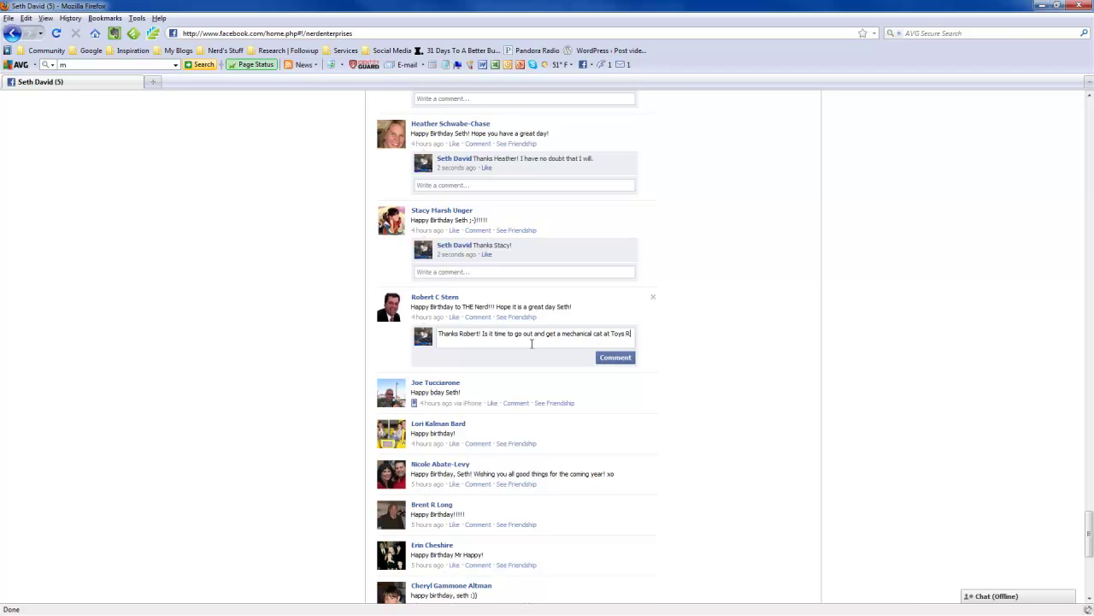
pyautogui.write('Us.')
pyautogui.click(621, 360)
# - Reply to the "Happy bday" post sent via iPhone with a short thanks by first name
pyautogui.click(482, 365)
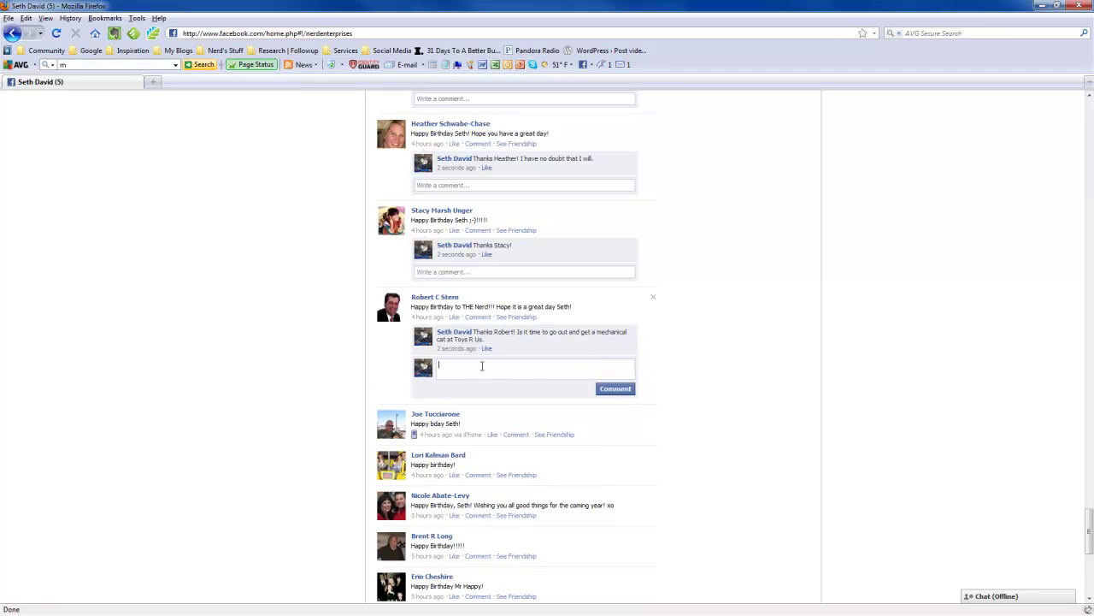
pyautogui.scroll(-1, 509, 367)
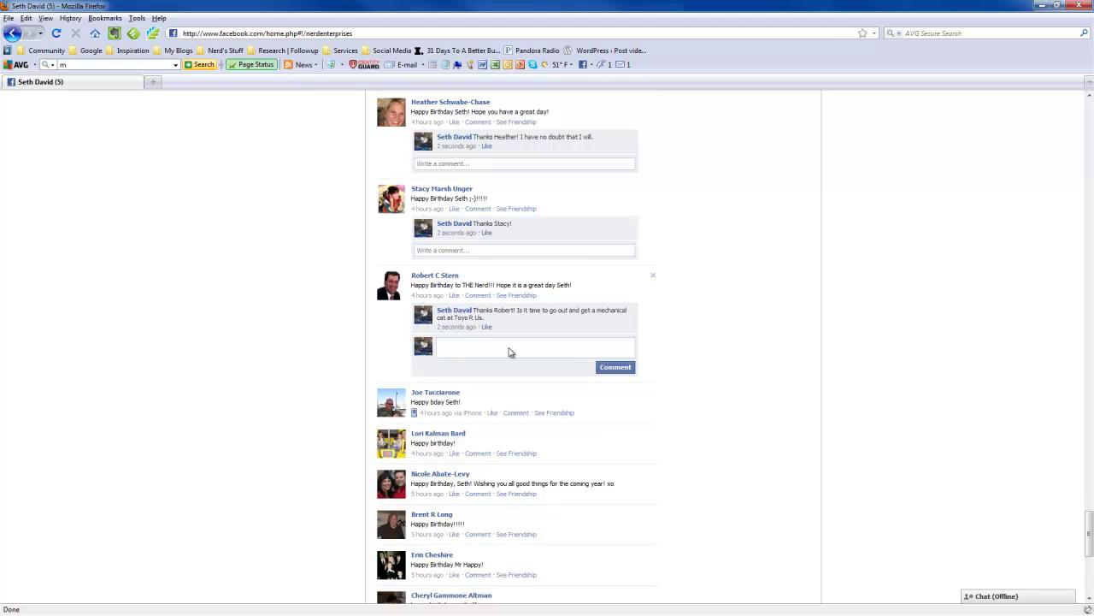
pyautogui.scroll(-3, 505, 342)
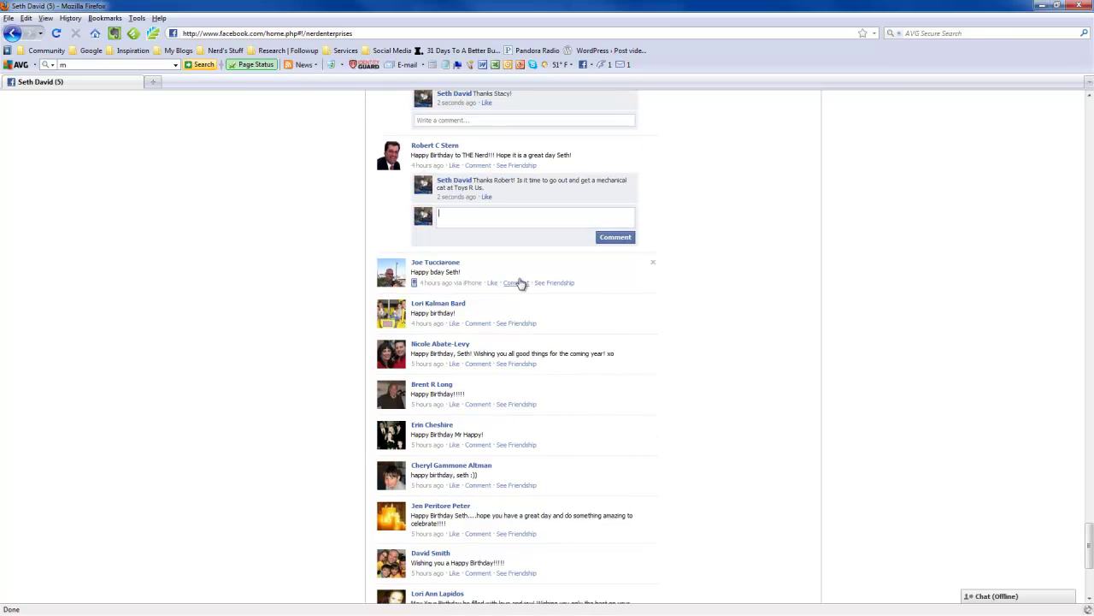
pyautogui.click(518, 285)
pyautogui.click(517, 261)
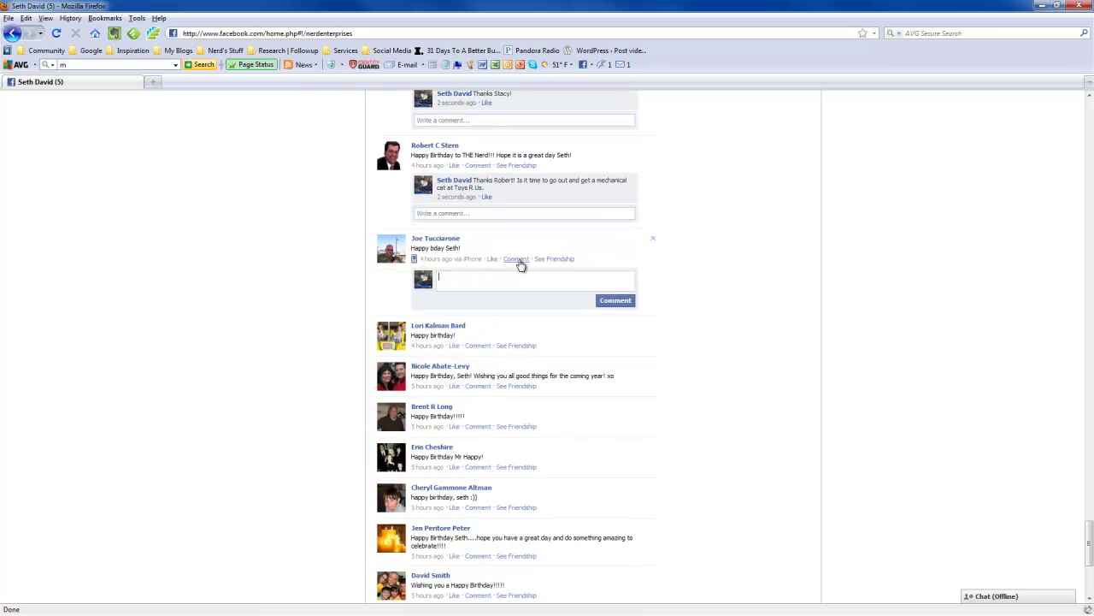
pyautogui.scroll(-1, 495, 284)
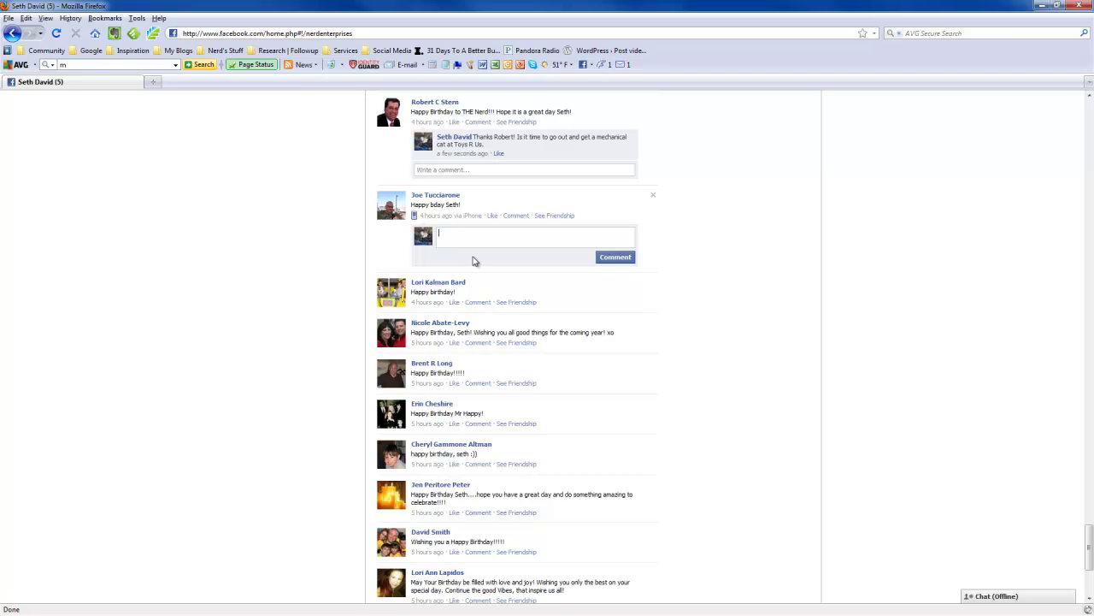
pyautogui.write('Thakns Joe!')
pyautogui.hotkey('ctrl', 'a')
pyautogui.write('Thanks Joe!')
pyautogui.click(619, 259)
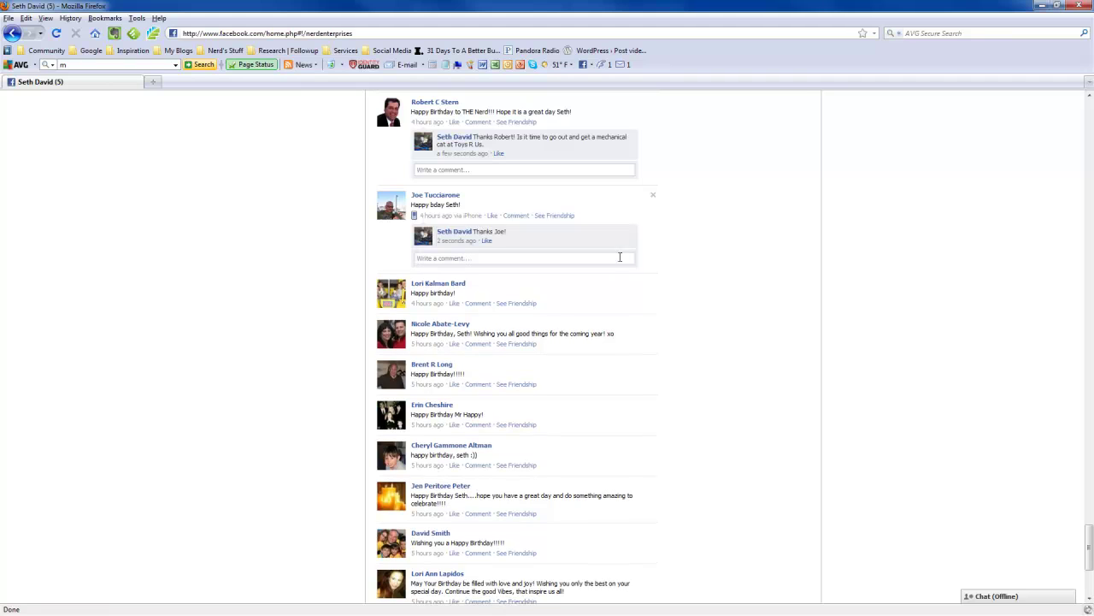
# - Reply to the plain "Happy birthday!" post just below the iPhone greeting with a short thanks by first name
pyautogui.click(477, 303)
pyautogui.write('Thanks Lori!')
pyautogui.click(611, 343)
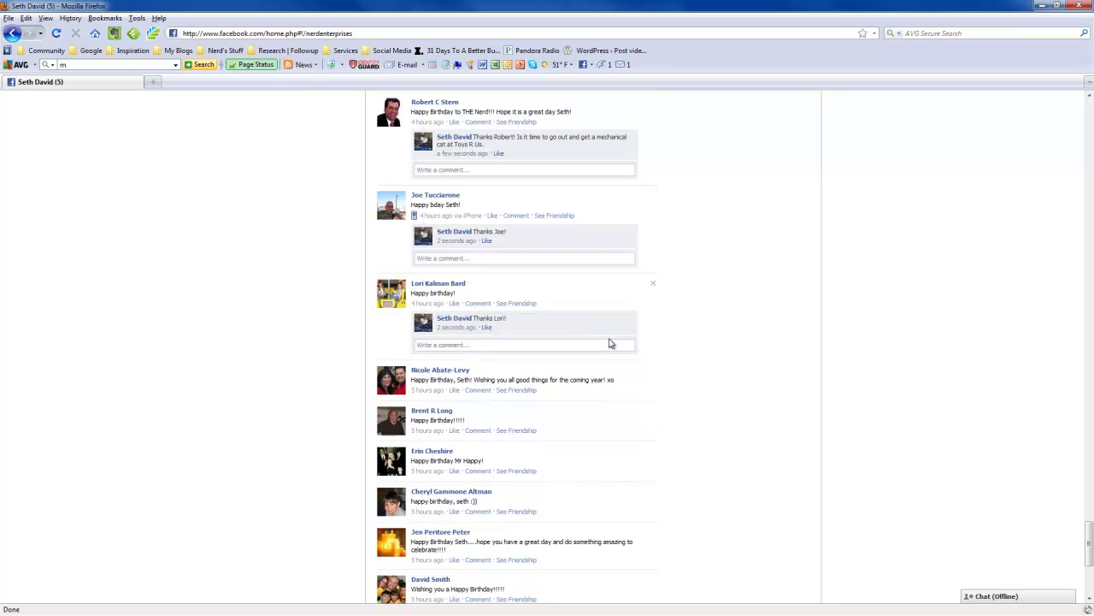
# - Reply to the "Wishing you all good things for the coming year!" post with thanks by first name and "I really appreciate you!"
pyautogui.scroll(-2, 608, 347)
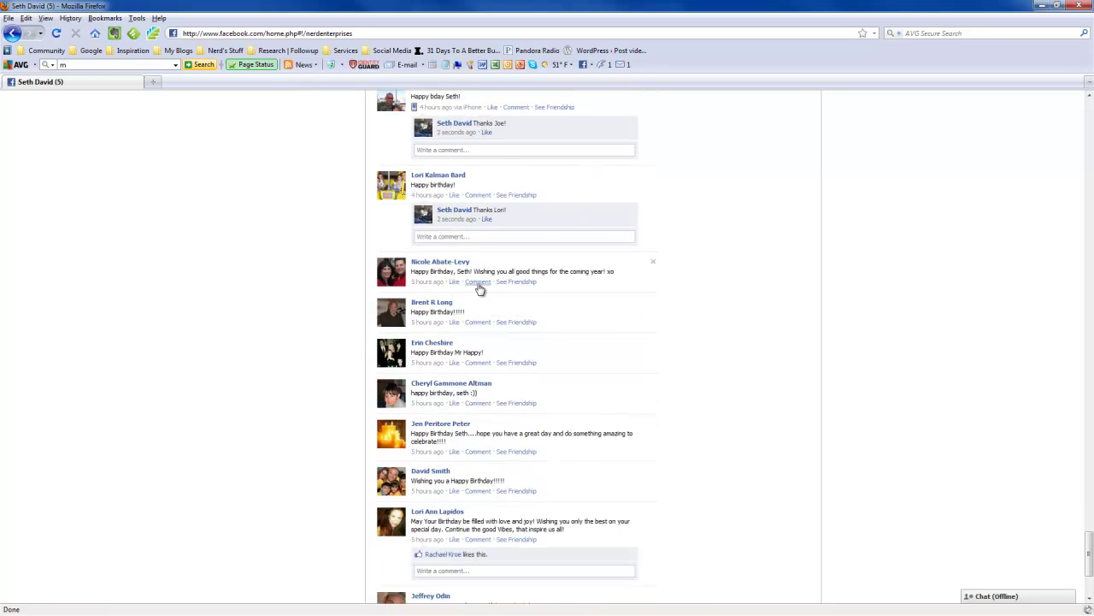
pyautogui.click(478, 282)
pyautogui.scroll(-1, 479, 300)
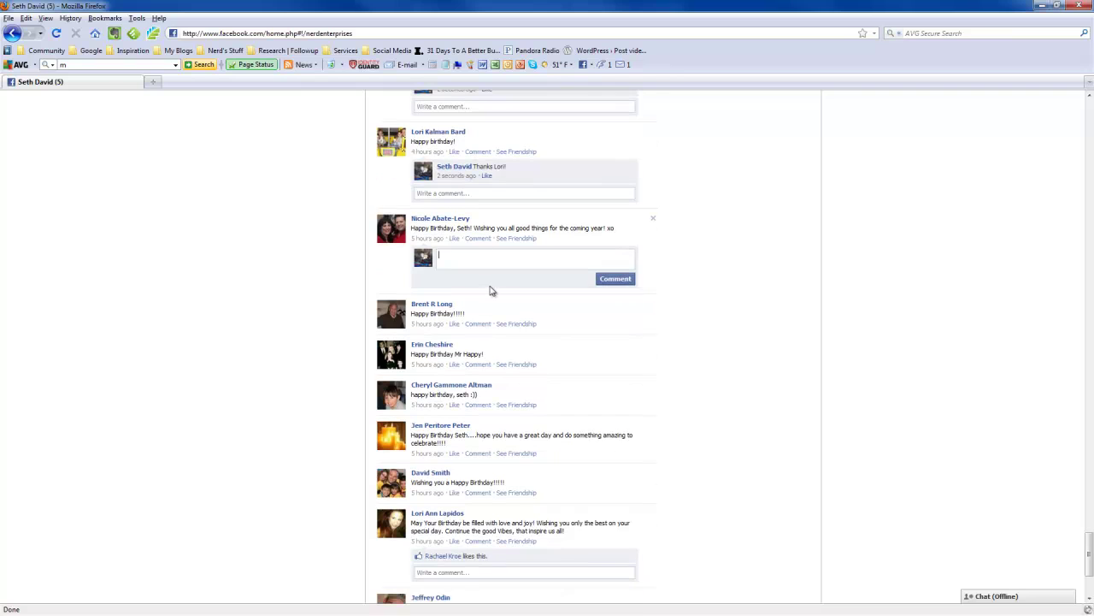
pyautogui.write('Thanks Nicole! I')
pyautogui.write('really appreciatew')
pyautogui.press('BackSpace')
pyautogui.write('you!')
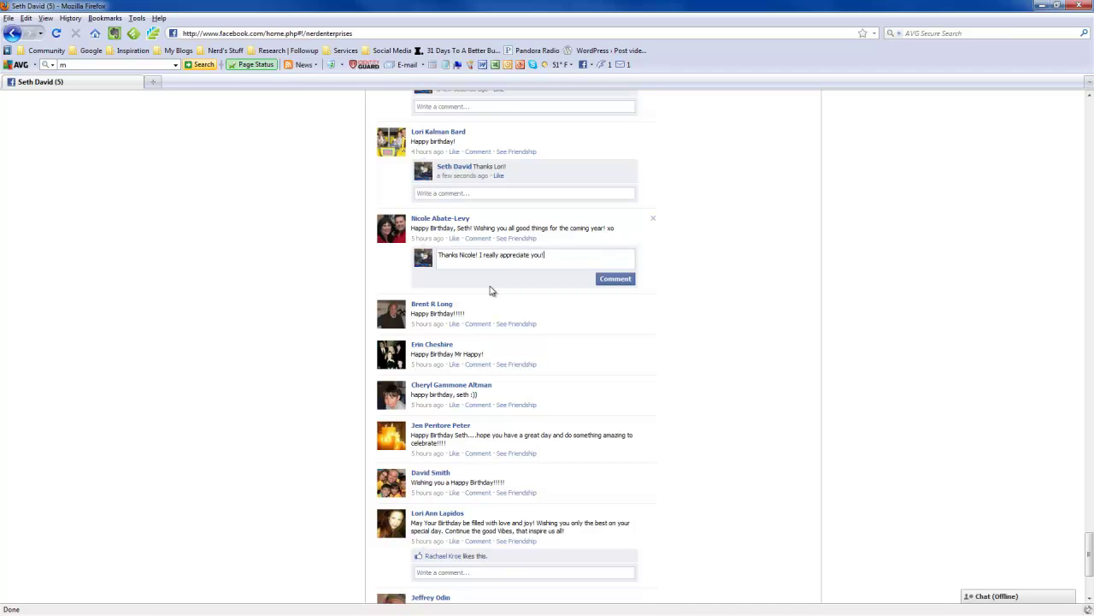
pyautogui.click(617, 281)
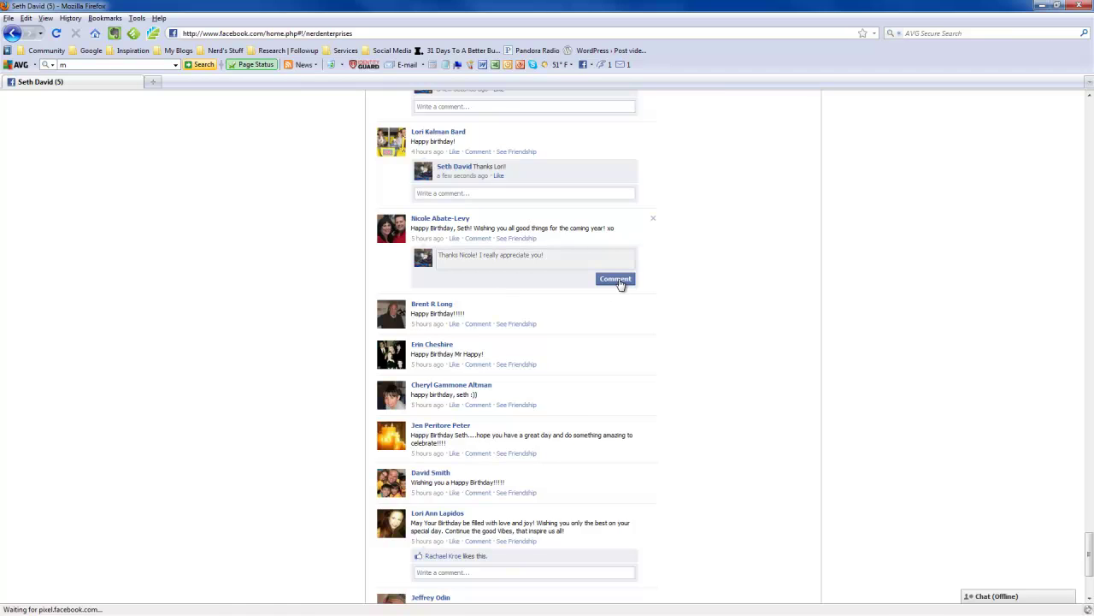
# - Reply to the "Happy Birthday!!!!!" post above the "Mr Happy" greeting with a short thanks by first name
pyautogui.click(476, 326)
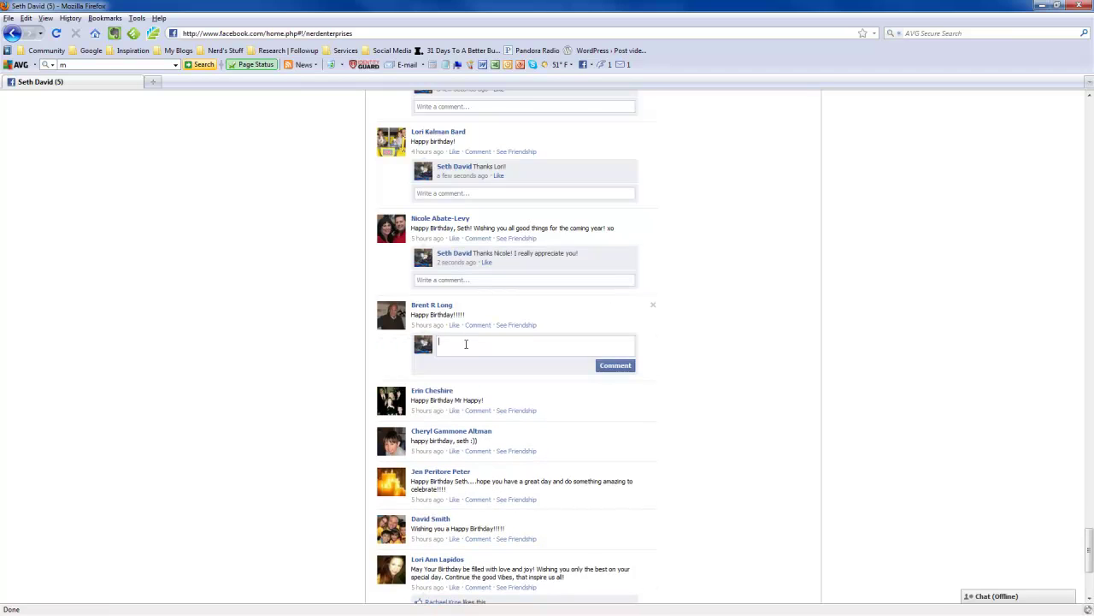
pyautogui.scroll(-1, 470, 347)
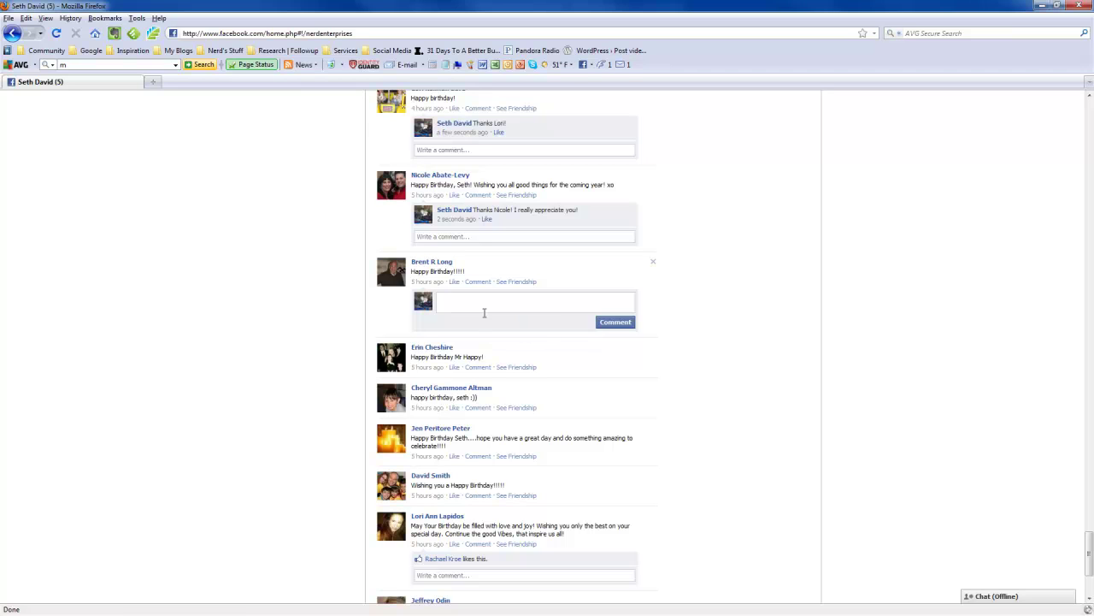
pyautogui.write('Thanks Brenn')
pyautogui.press('BackSpace')
pyautogui.write('t!')
pyautogui.click(616, 323)
# - Answer the "Mr Happy!" post with first-name thanks and "I am not sure exactly how to read that! I remember robin Williams definition of "Mr. Happy"."
pyautogui.scroll(-1, 582, 299)
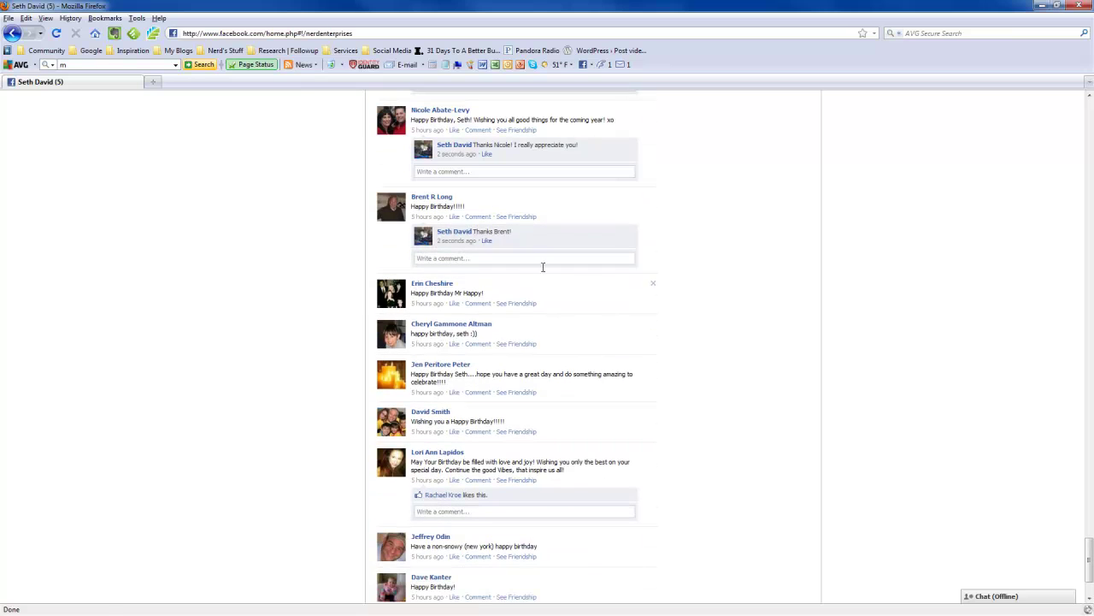
pyautogui.click(446, 258)
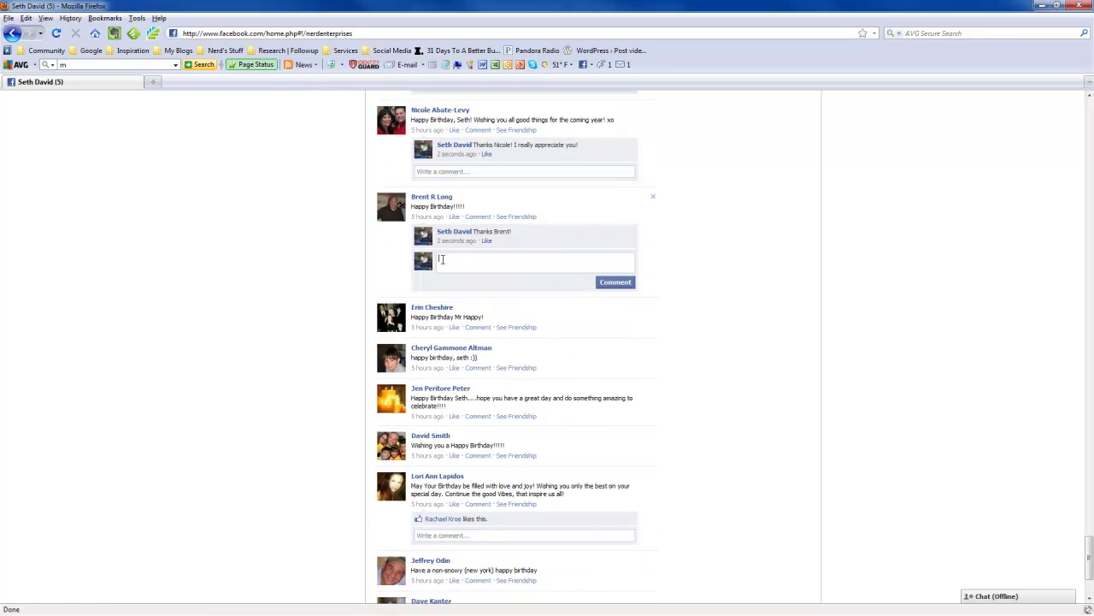
pyautogui.scroll(-1, 471, 269)
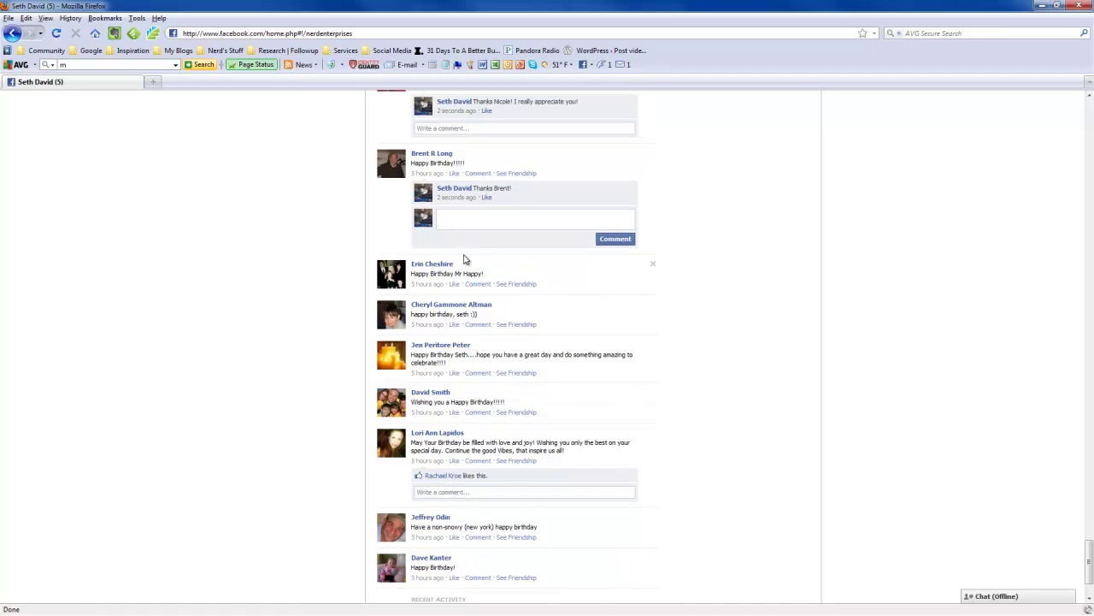
pyautogui.scroll(-1, 487, 274)
pyautogui.click(480, 245)
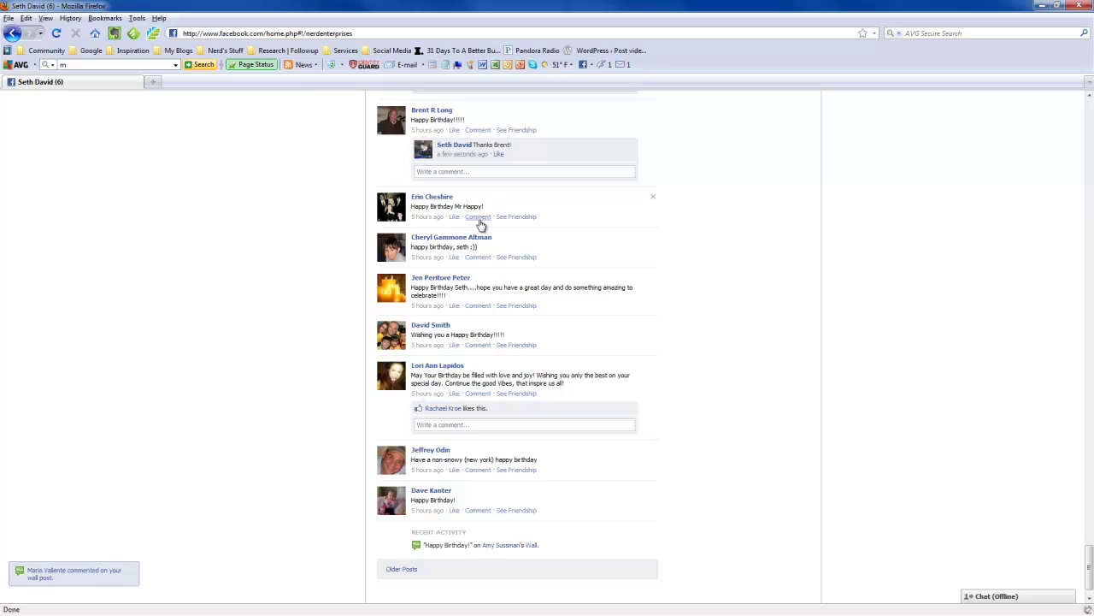
pyautogui.click(479, 220)
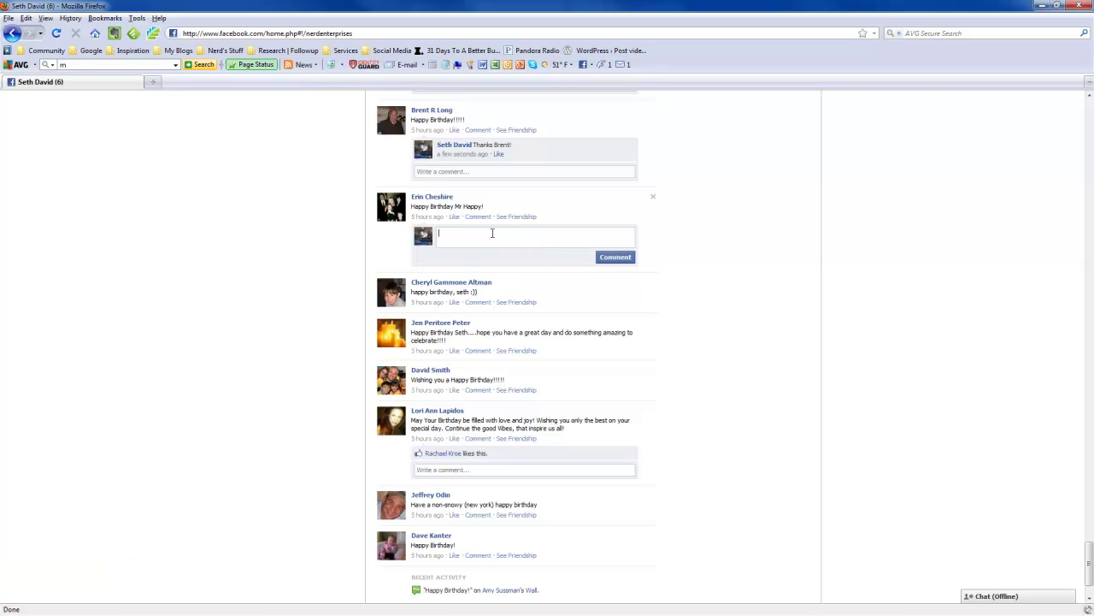
pyautogui.write('hanks Erin! I am not sure exactly how to read that! I remember robin Williams definition of "Mr. Happy')
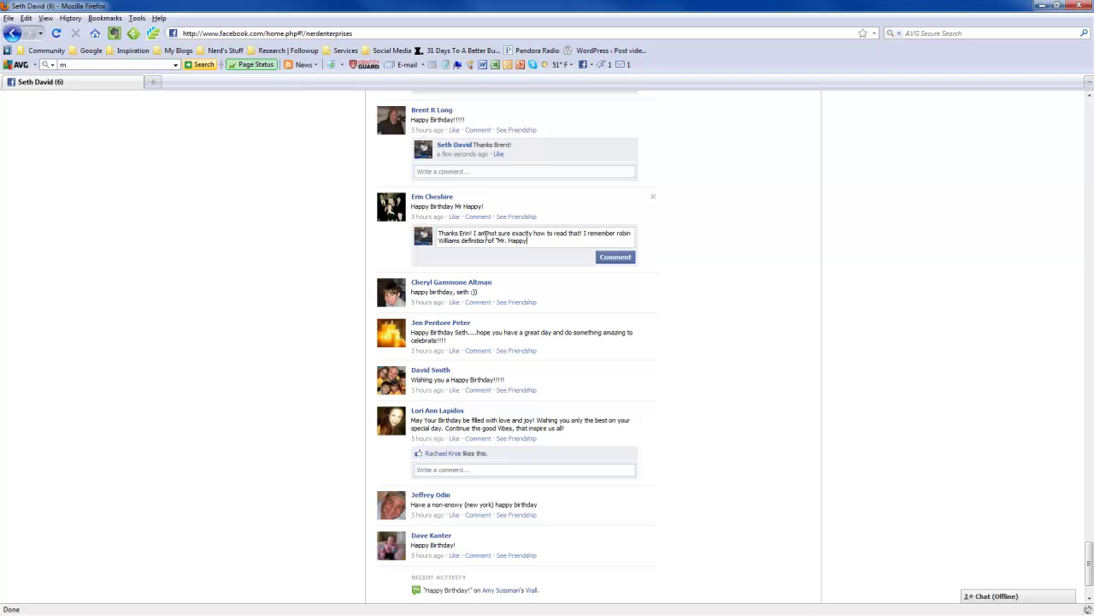
pyautogui.write('".')
pyautogui.click(625, 259)
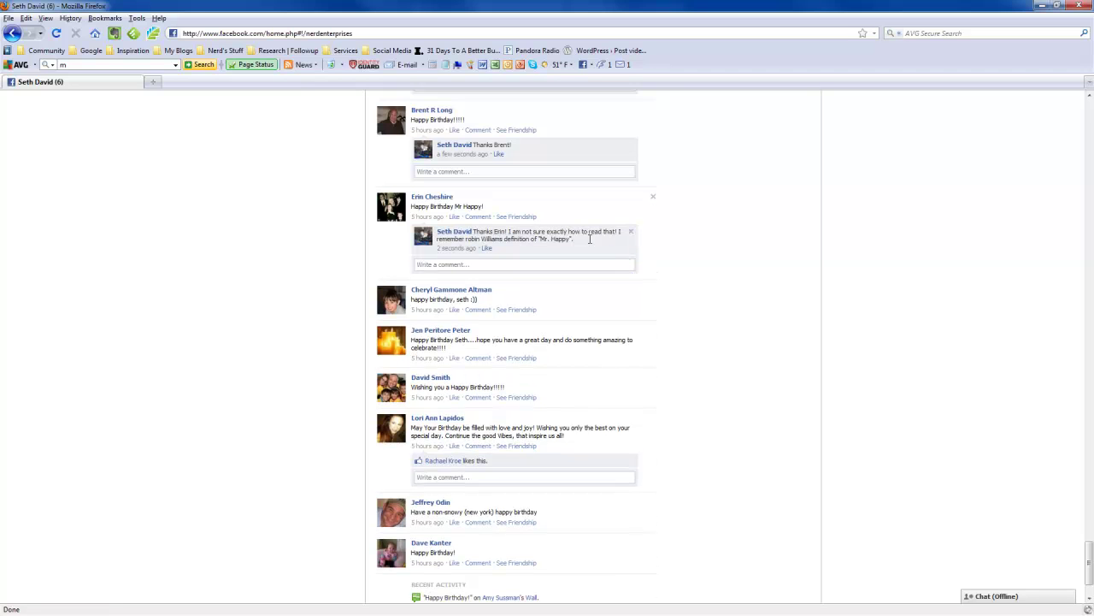
# - Reply to the birthday post ending in the ":))" smiley with thanks by first name and "Have a great day and a great year!"
pyautogui.click(479, 310)
pyautogui.scroll(-2, 477, 325)
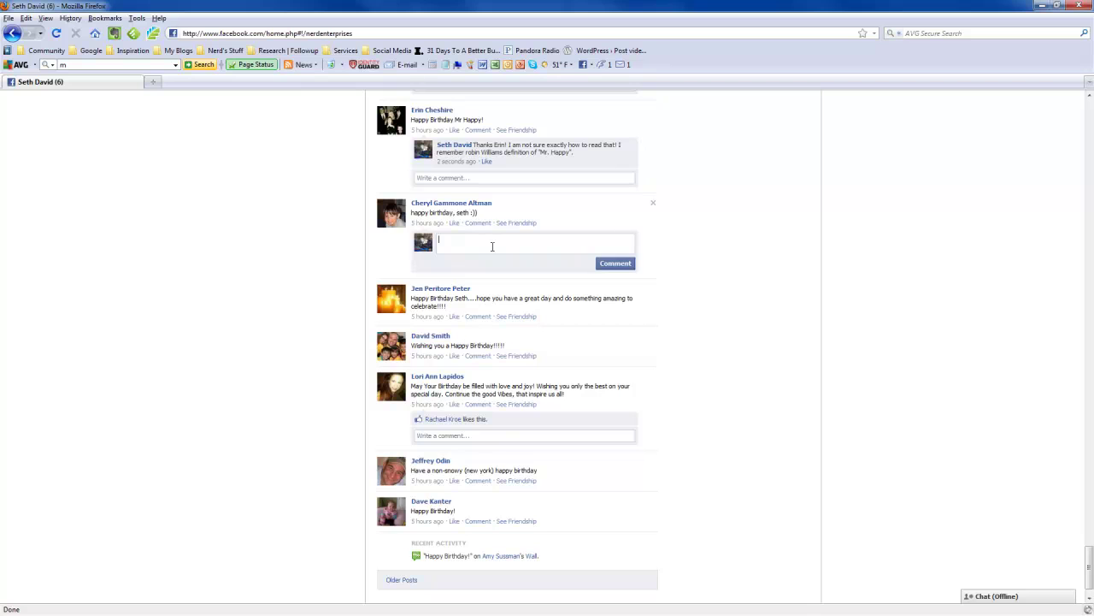
pyautogui.write('Thanks Che')
pyautogui.write('ryl! Have a great day and a great year')
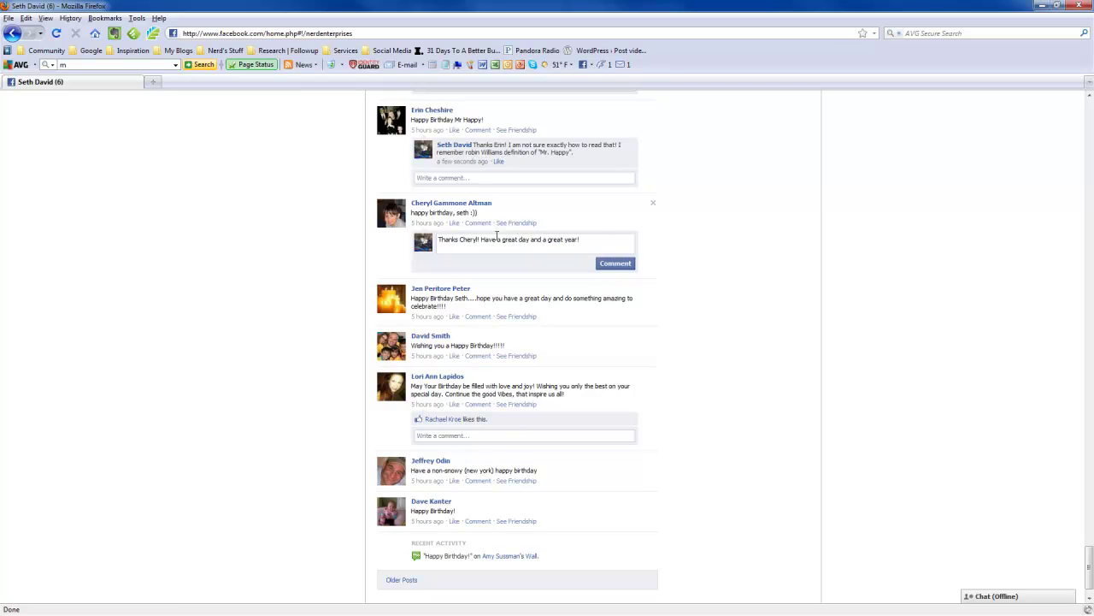
pyautogui.write('!')
pyautogui.click(615, 264)
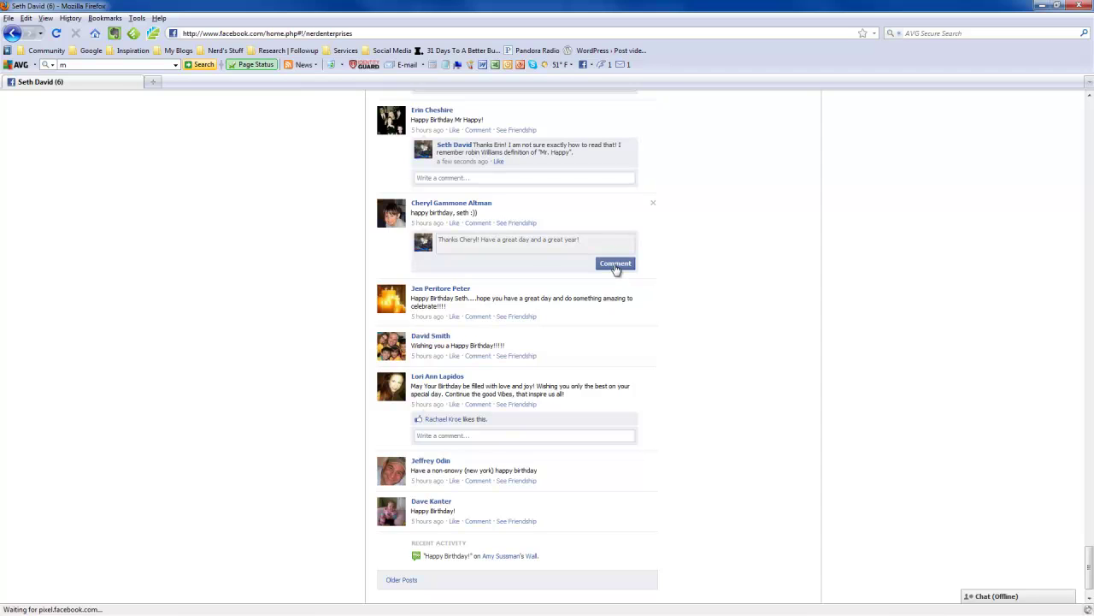
# - Reply to the "do something amazing to celebrate!!!!" post with a short thanks by the sender's full first name
pyautogui.scroll(-1, 615, 264)
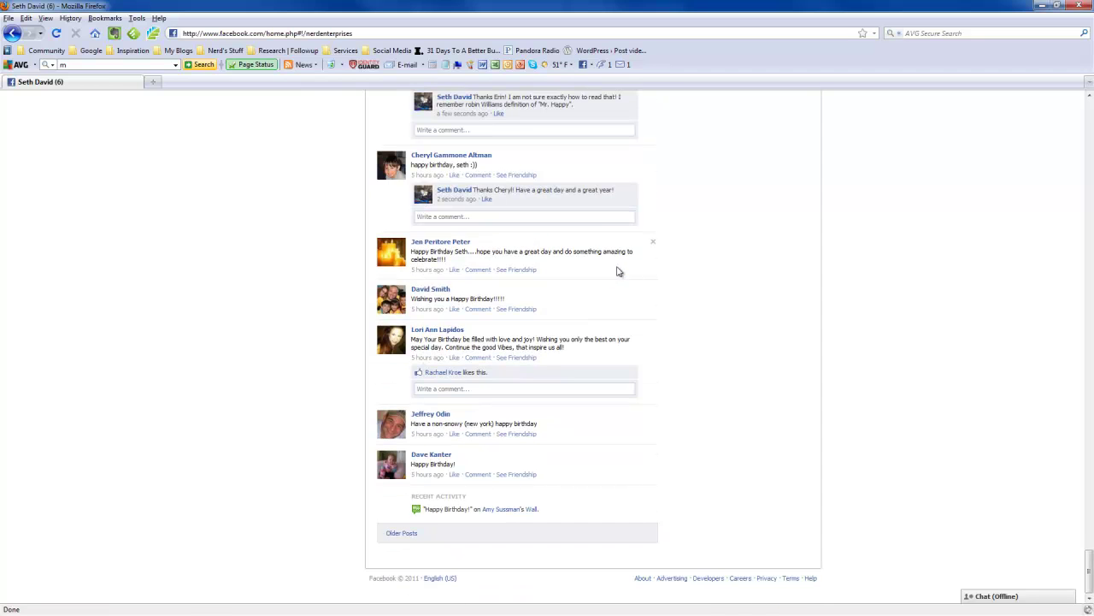
pyautogui.click(478, 271)
pyautogui.scroll(-1, 465, 295)
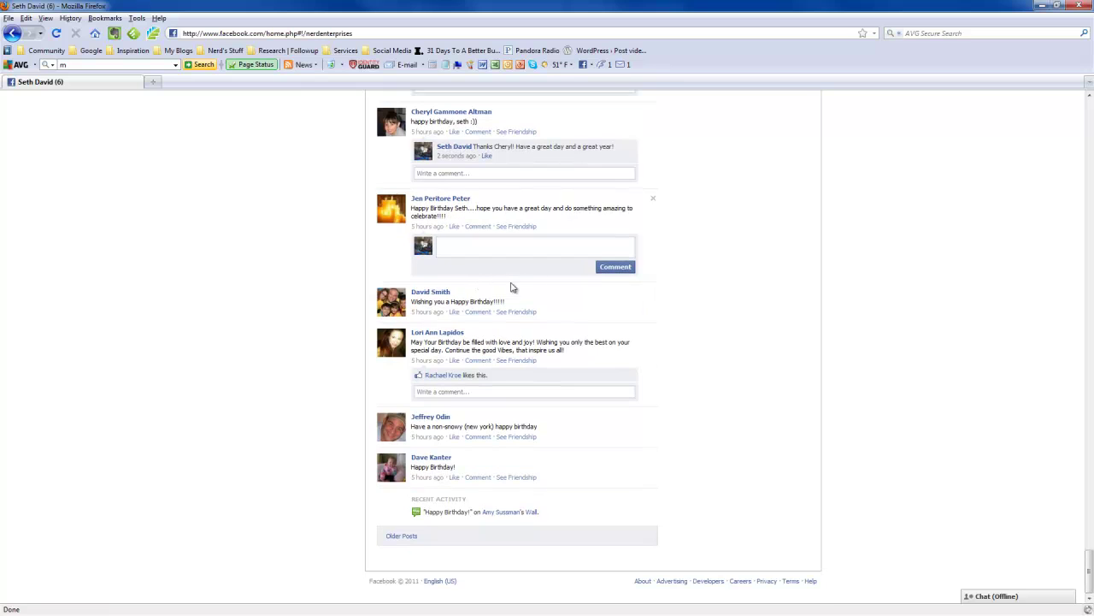
pyautogui.write('Thanks Jennifer!')
pyautogui.click(615, 267)
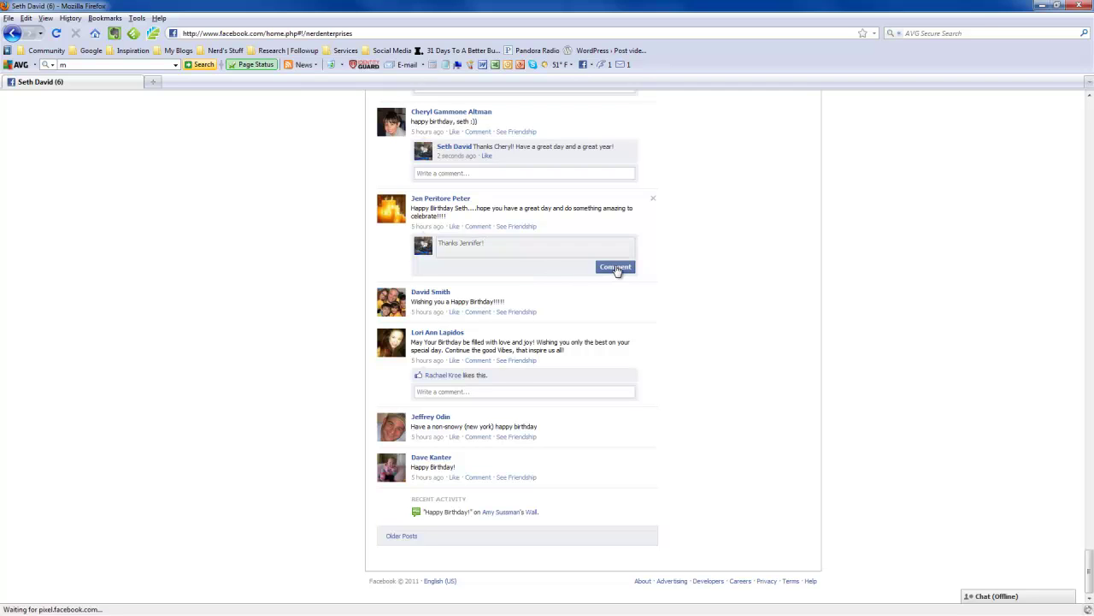
# - Reply to the "Wishing you a Happy Birthday!!!!!!" post with "Thank you" and the sender's first name
pyautogui.click(477, 313)
pyautogui.write('Thanks')
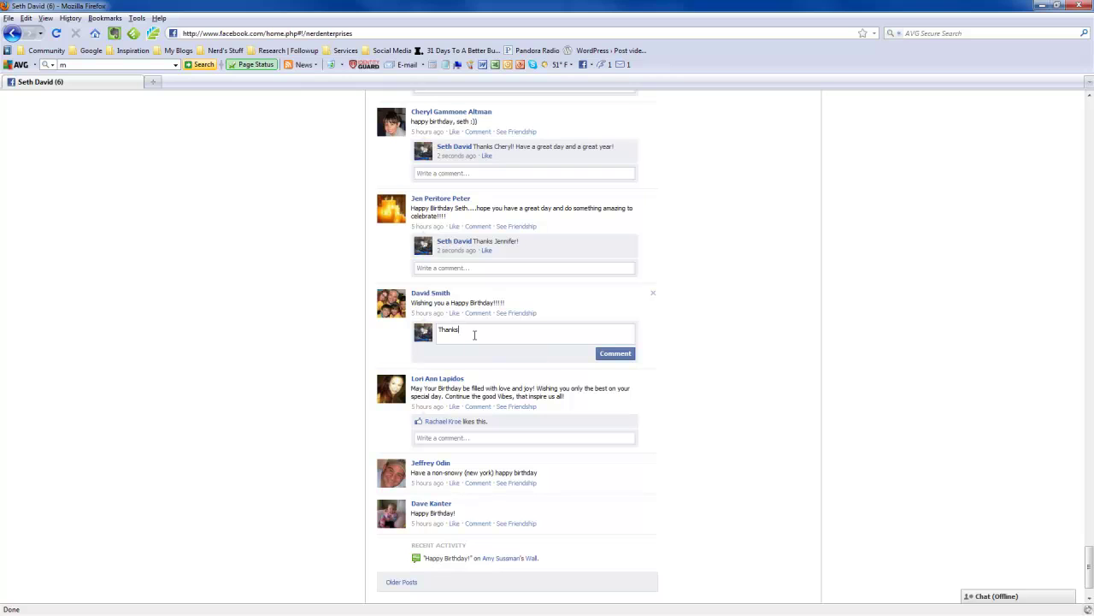
pyautogui.write('yuo david')
pyautogui.hotkey('ctrl', 'shift', 'Left')
pyautogui.hotkey('ctrl', 'shift', 'Left')
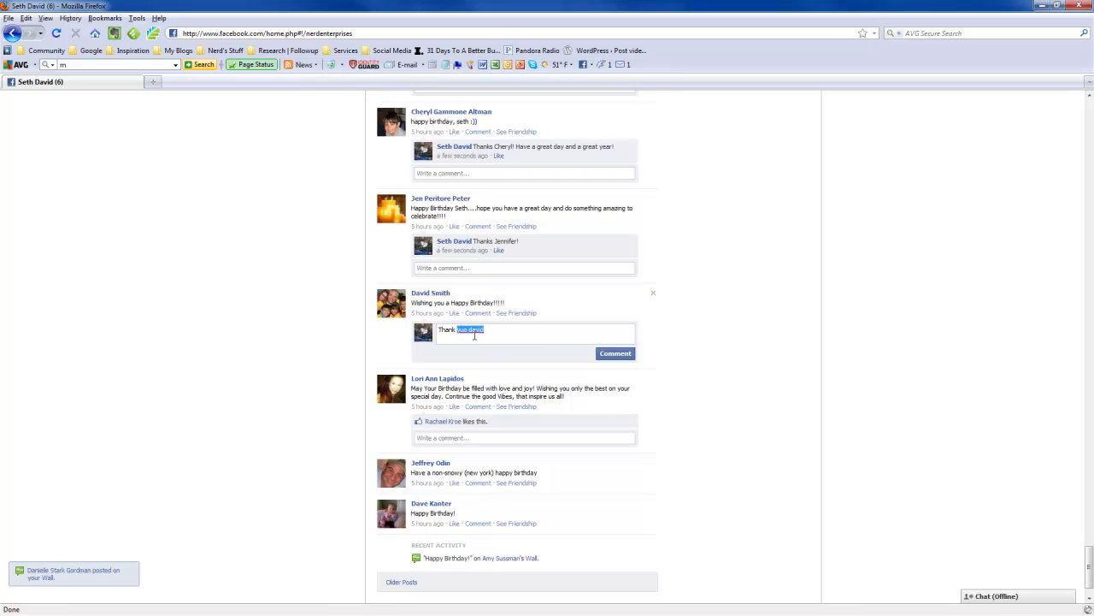
pyautogui.write('youdavid')
pyautogui.press('BackSpace')
pyautogui.press('BackSpace')
pyautogui.press('BackSpace')
pyautogui.press('BackSpace')
pyautogui.press('BackSpace')
pyautogui.write('David')
pyautogui.click(624, 357)
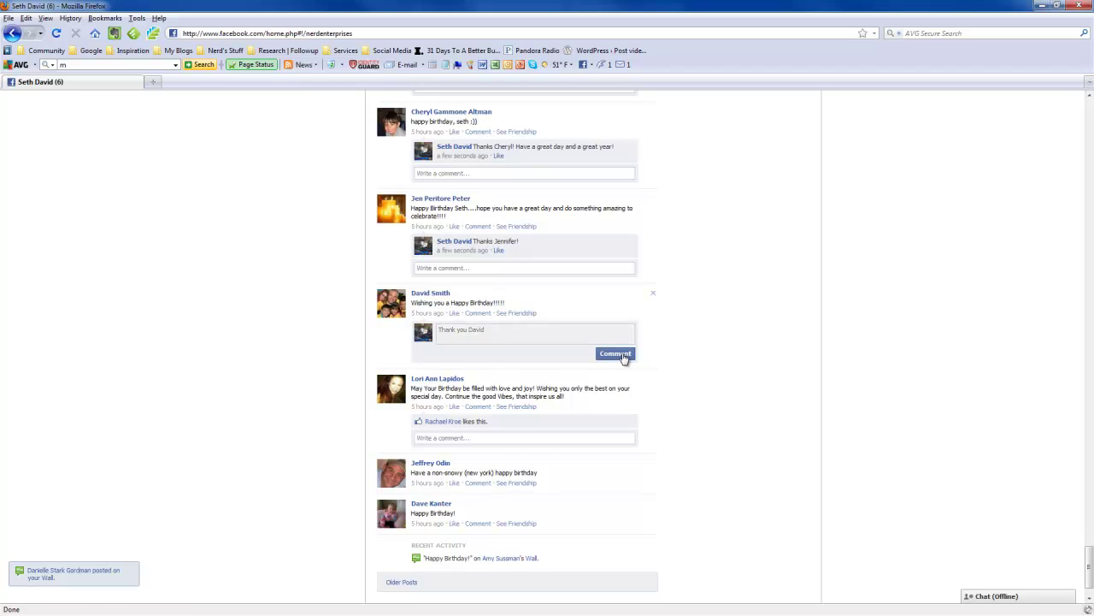
# - Reply to the "love and joy" post with first-name thanks and "And thanks for always showing your appreciation for me! It makes me feel good!"
pyautogui.scroll(-1, 623, 353)
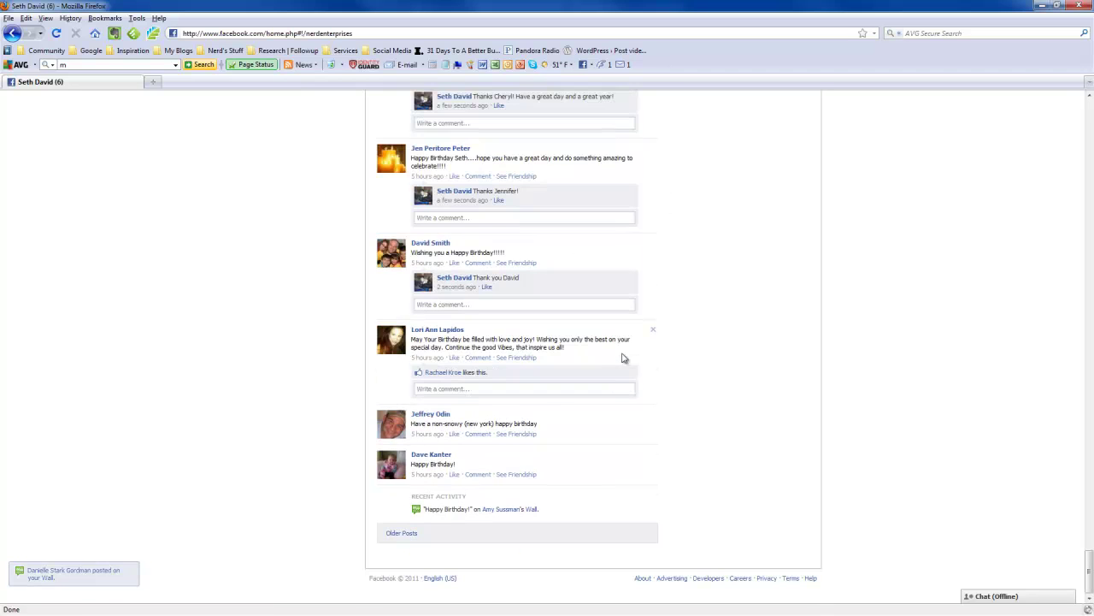
pyautogui.click(535, 388)
pyautogui.scroll(-1, 545, 379)
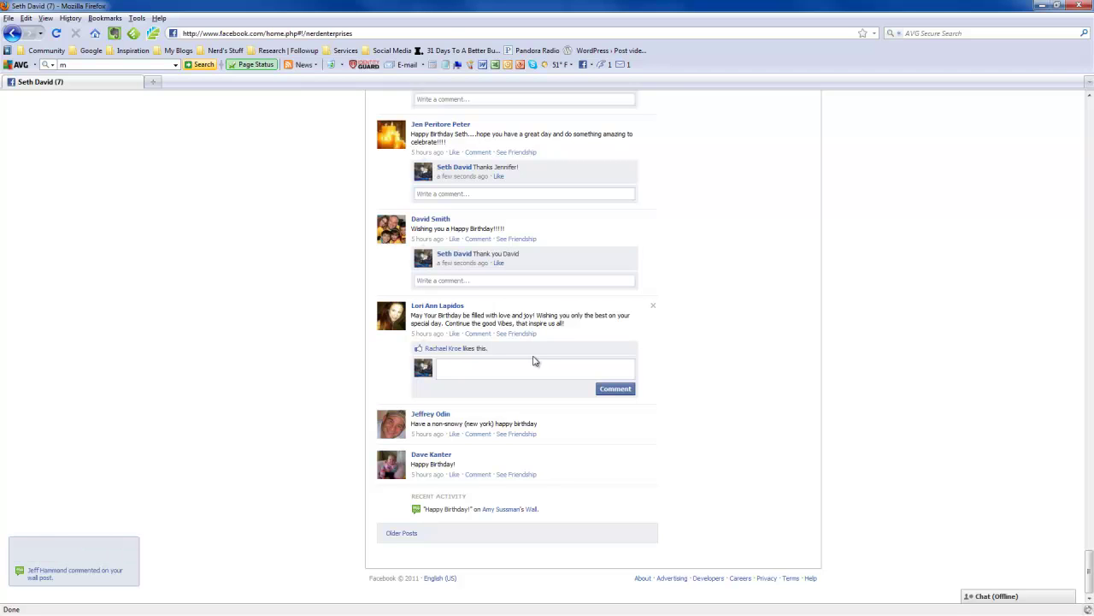
pyautogui.write('Thank you lori!')
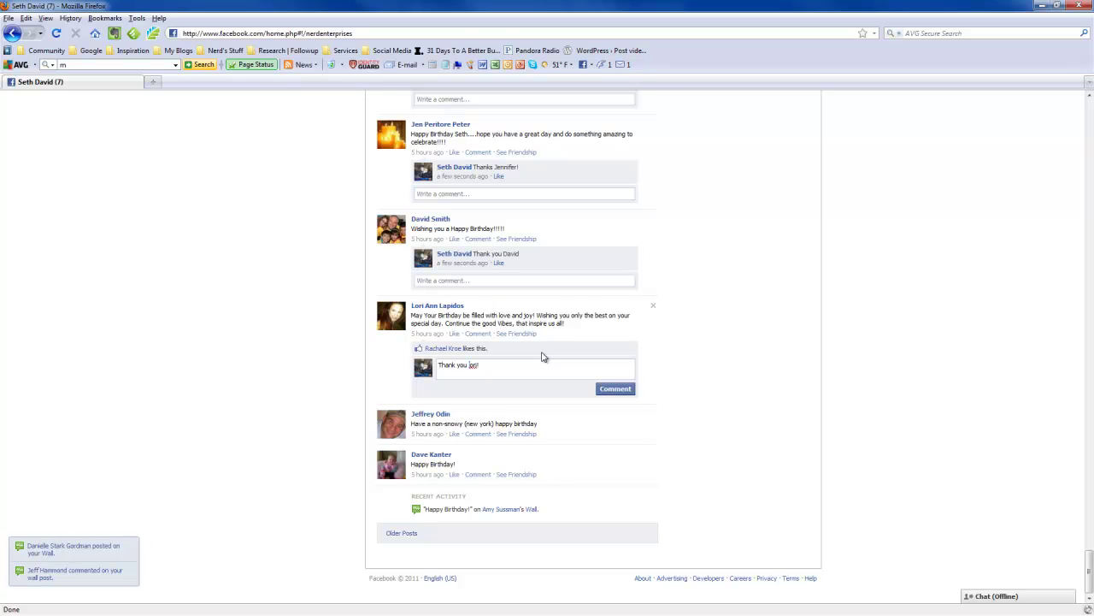
pyautogui.press('Delete')
pyautogui.write('L')
pyautogui.press('End')
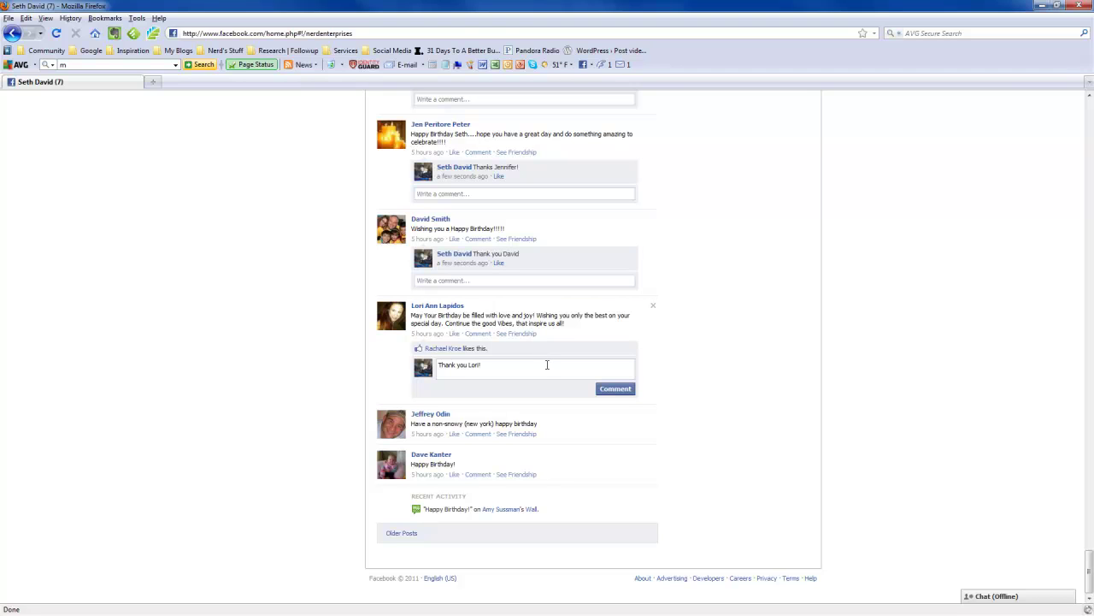
pyautogui.write('And thanks for always showing your appreciation for me! It makes me feel good!')
pyautogui.click(622, 391)
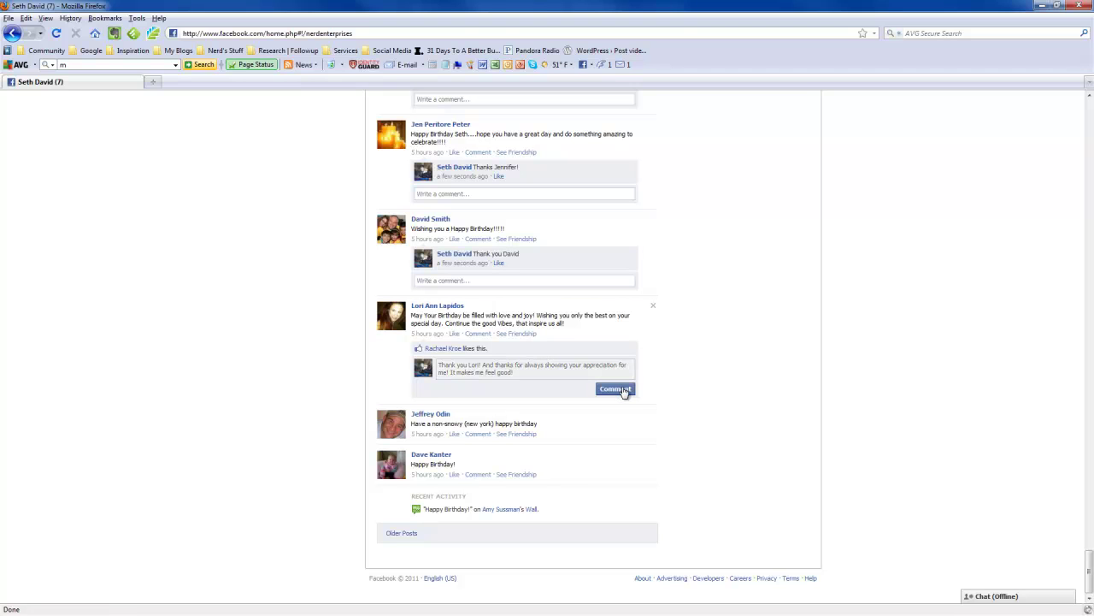
# - Reply to the "non-snowy (new york)" post with thanks by first name and "Looking forward to my Sunny So Cal Bday!"
pyautogui.click(475, 441)
pyautogui.write('Thanks Je')
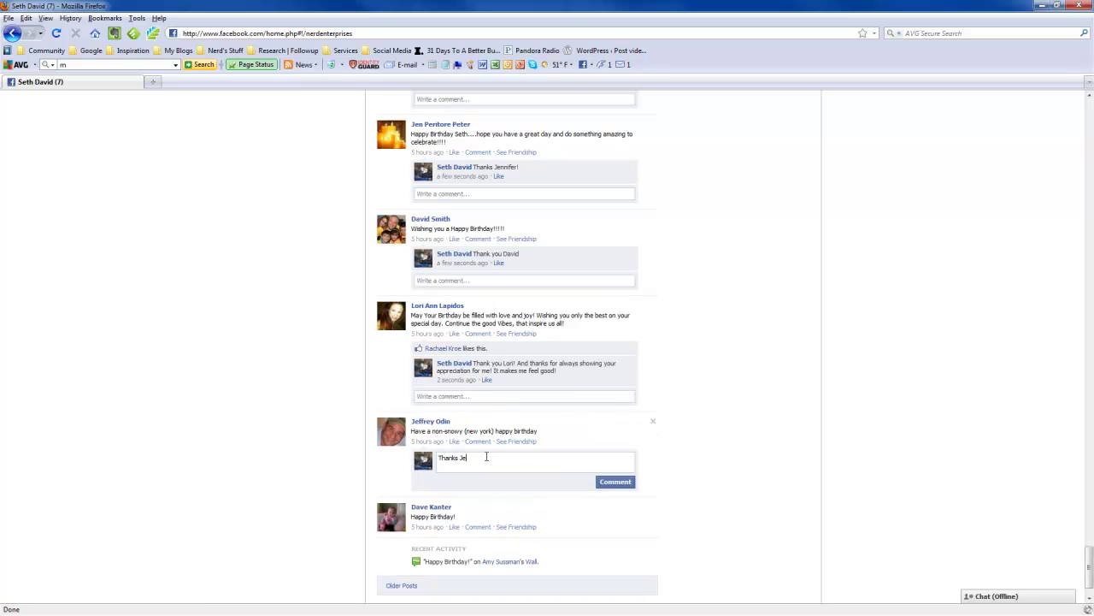
pyautogui.write('ff! Looking forward to my Suny So Cal Bday!')
pyautogui.click(545, 458)
pyautogui.write('n')
pyautogui.click(615, 482)
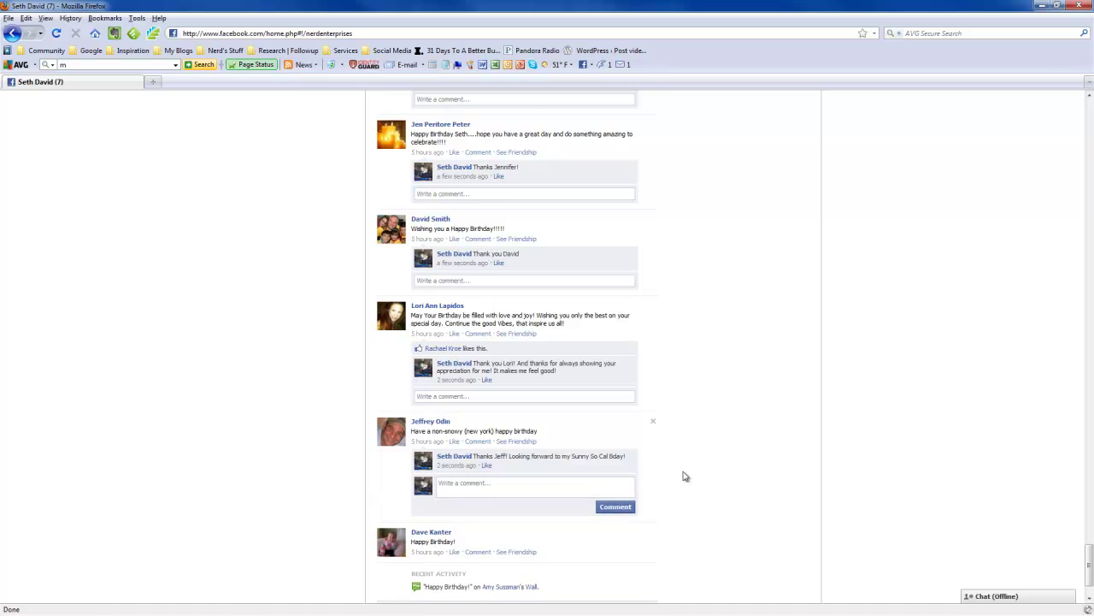
# - Reply to the last "Happy Birthday!" post above the recent activity with a short thanks by first name
pyautogui.scroll(-1, 692, 453)
pyautogui.click(479, 475)
pyautogui.write('Thanks D')
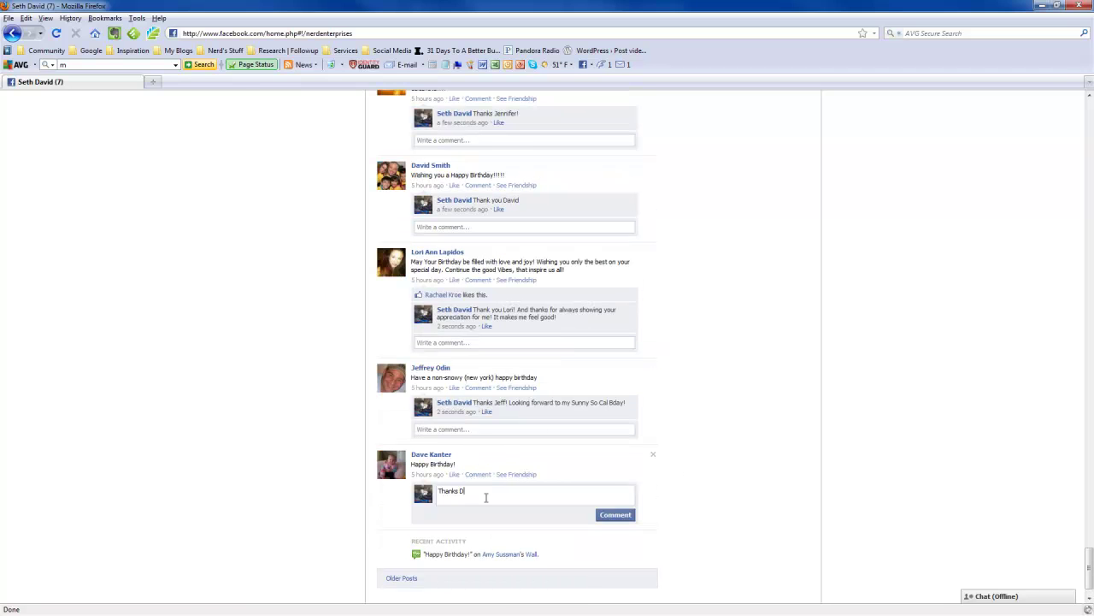
pyautogui.write('avid!')
pyautogui.click(615, 514)
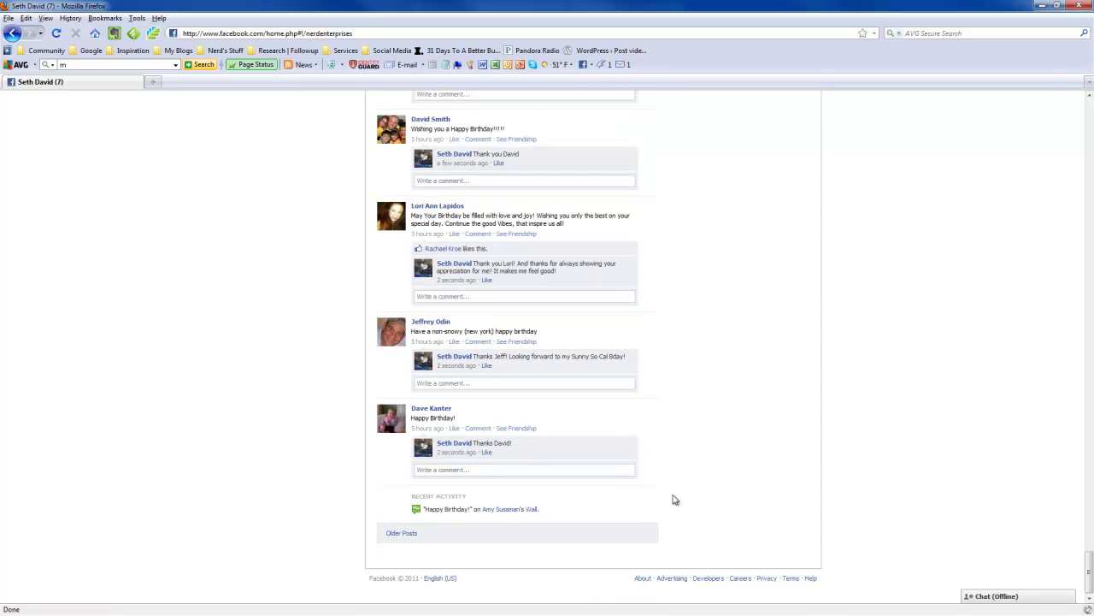